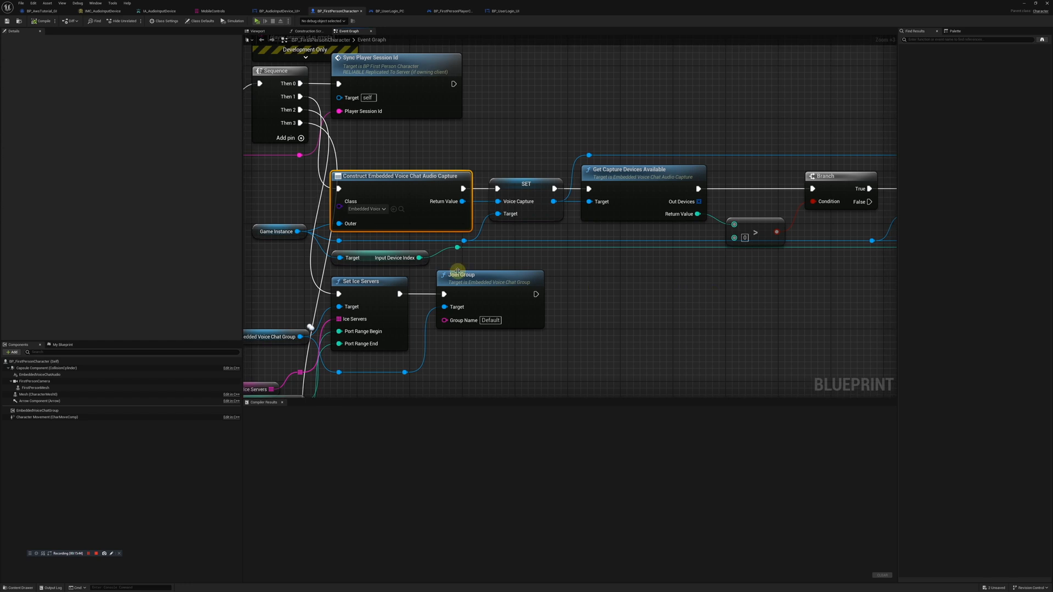
Examine the BP_FirstPersonCharacter nodes that construct the voice chat audio capture, read Input Device Index and check for available capture devices
{"action": "left_click", "coordinate": [415, 260]}
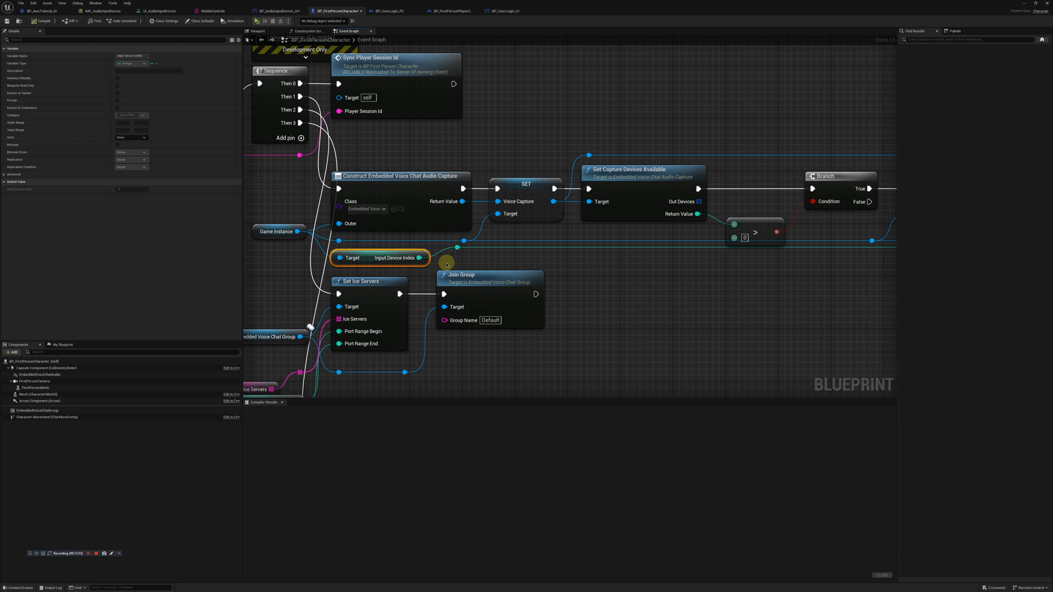
{"action": "right_click_drag", "start_coordinate": [638, 271], "coordinate": [528, 284]}
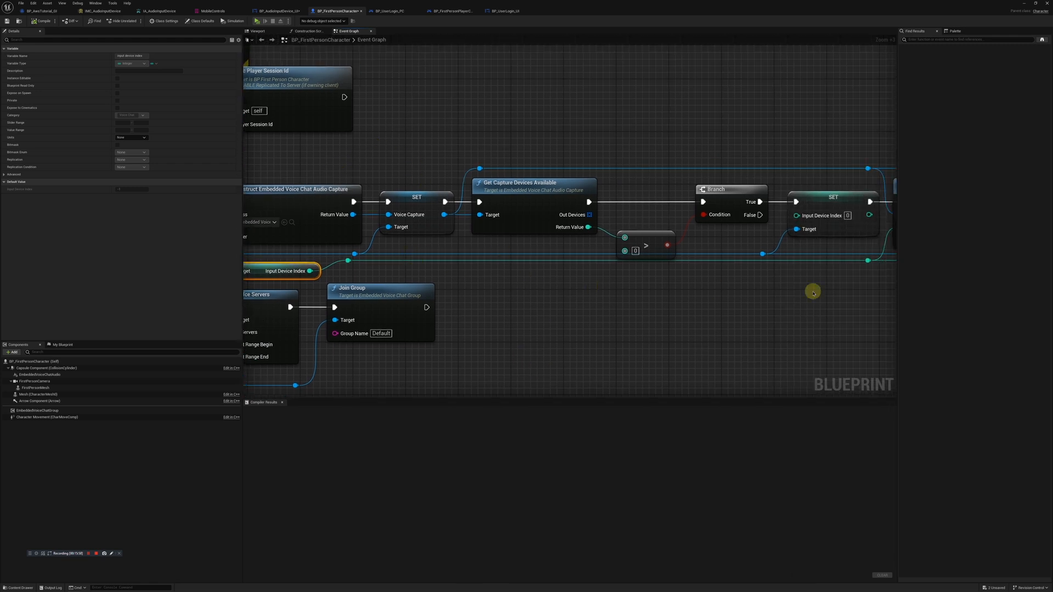
{"action": "right_click_drag", "start_coordinate": [689, 294], "coordinate": [686, 316]}
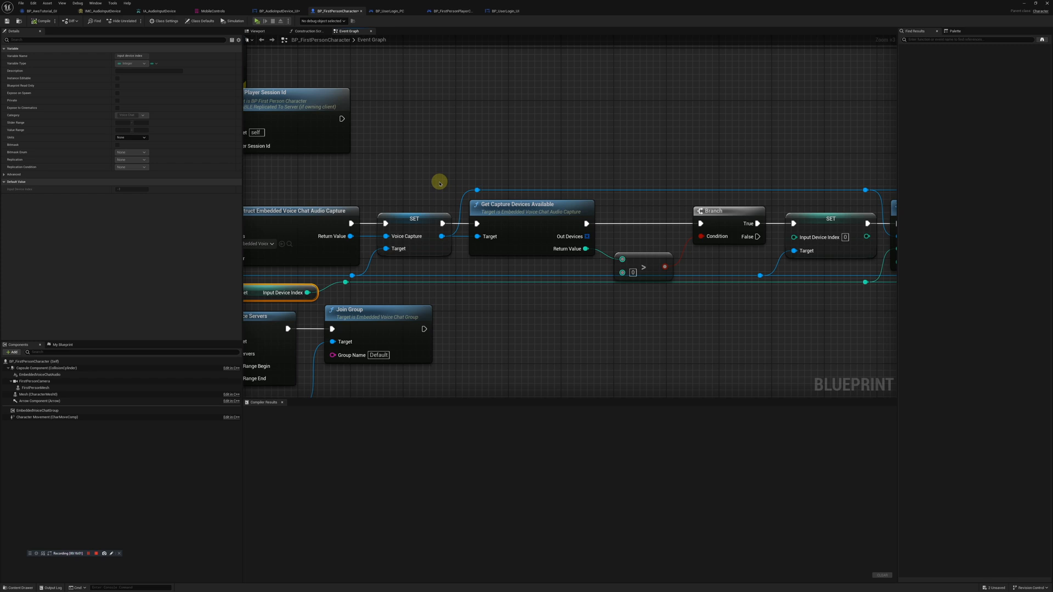
{"action": "left_click_drag", "start_coordinate": [403, 160], "coordinate": [670, 294]}
{"action": "right_click_drag", "start_coordinate": [769, 300], "coordinate": [693, 312]}
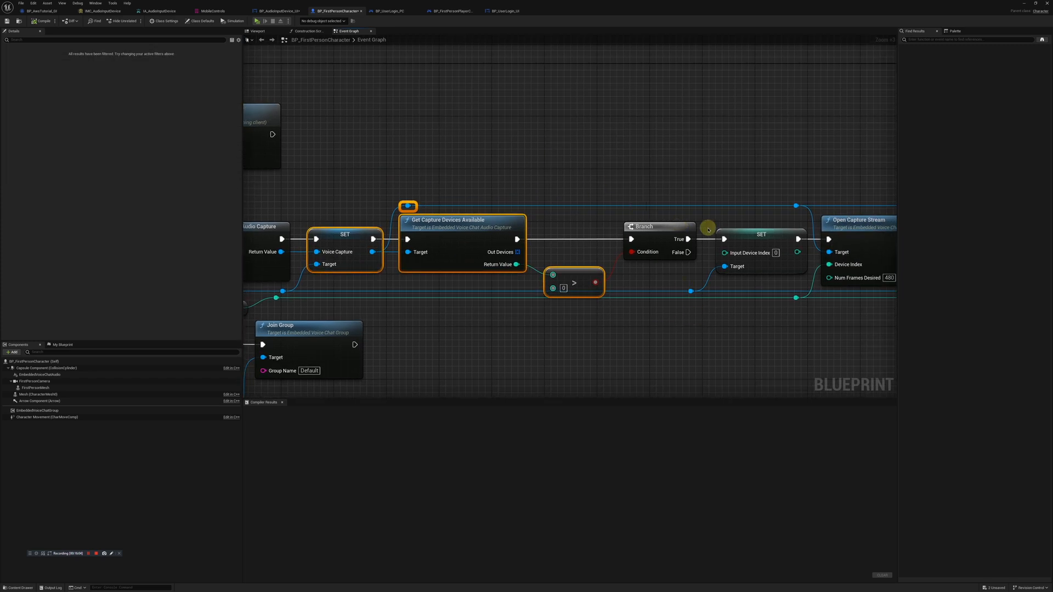
{"action": "right_click_drag", "start_coordinate": [693, 262], "coordinate": [562, 268]}
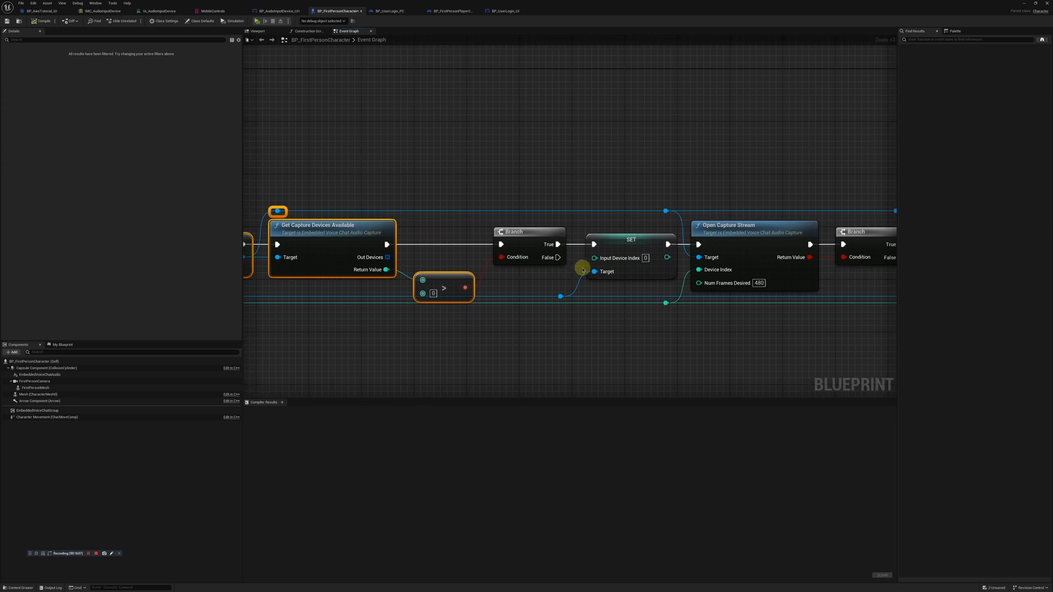
{"action": "right_click_drag", "start_coordinate": [653, 278], "coordinate": [486, 240]}
Examine the Open Capture Stream node and its Branch leading to Start Capturing Audio or the failure Print String
{"action": "left_click", "coordinate": [529, 277]}
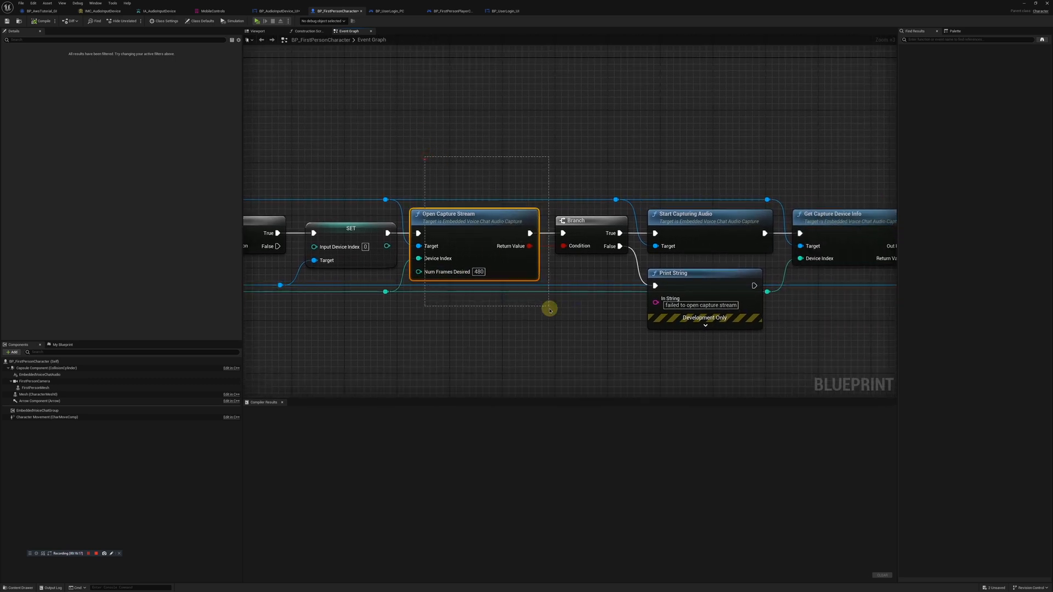
{"action": "right_click_drag", "start_coordinate": [611, 318], "coordinate": [468, 285]}
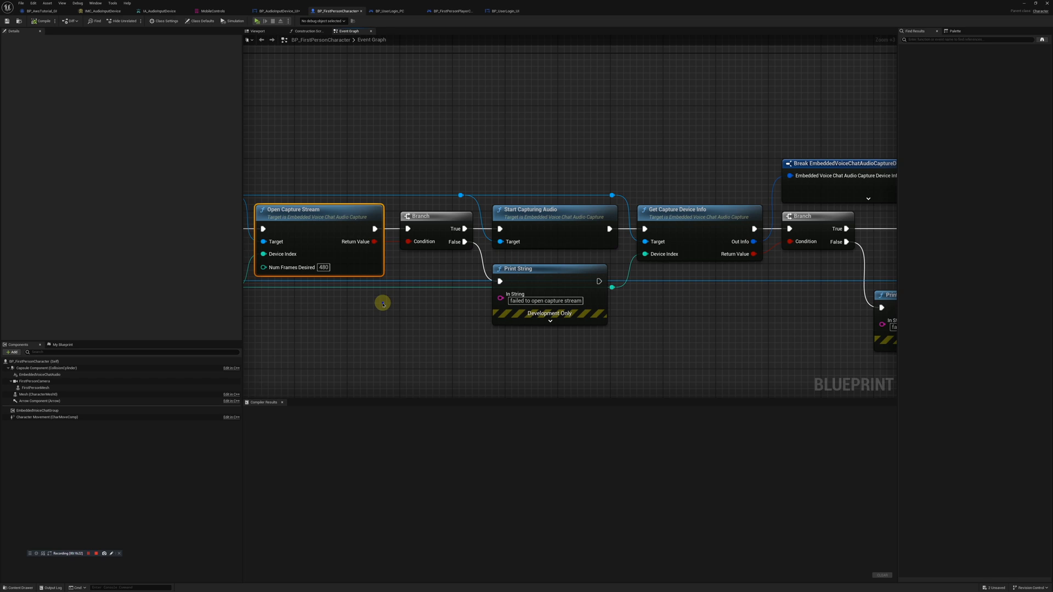
{"action": "right_click_drag", "start_coordinate": [384, 301], "coordinate": [463, 304]}
{"action": "right_click_drag", "start_coordinate": [704, 291], "coordinate": [595, 303]}
{"action": "right_click_drag", "start_coordinate": [683, 302], "coordinate": [738, 317]}
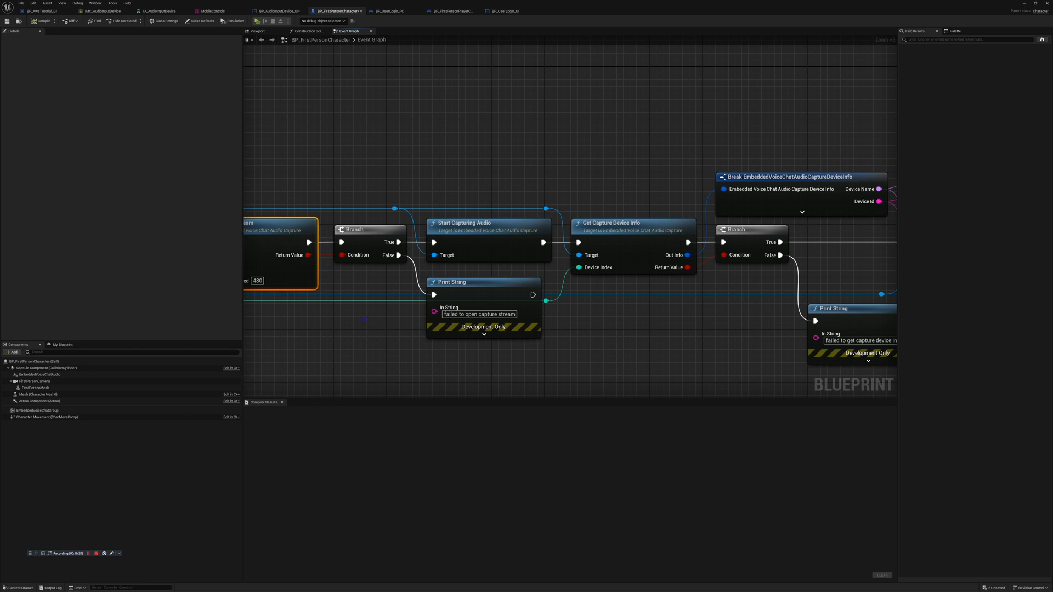
{"action": "right_click_drag", "start_coordinate": [365, 320], "coordinate": [512, 298]}
{"action": "left_click_drag", "start_coordinate": [378, 173], "coordinate": [656, 345]}
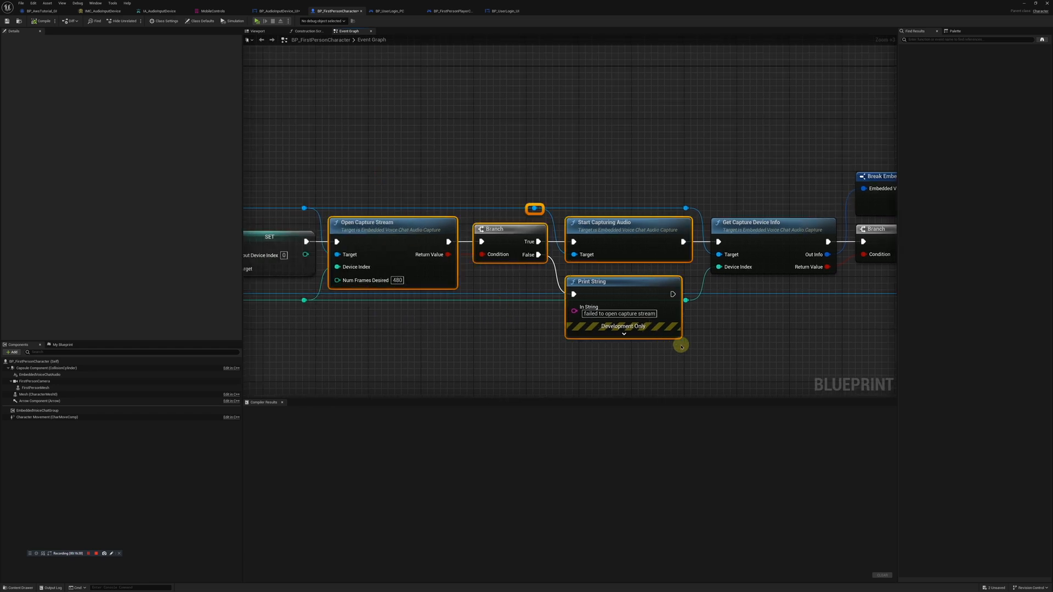
{"action": "left_click", "coordinate": [721, 342]}
Examine the Get Capture Device Info section, including the device info break, the Input Device Id and Name setters and the Print String nodes
{"action": "right_click_drag", "start_coordinate": [804, 335], "coordinate": [576, 331]}
{"action": "right_click_drag", "start_coordinate": [641, 317], "coordinate": [496, 297]}
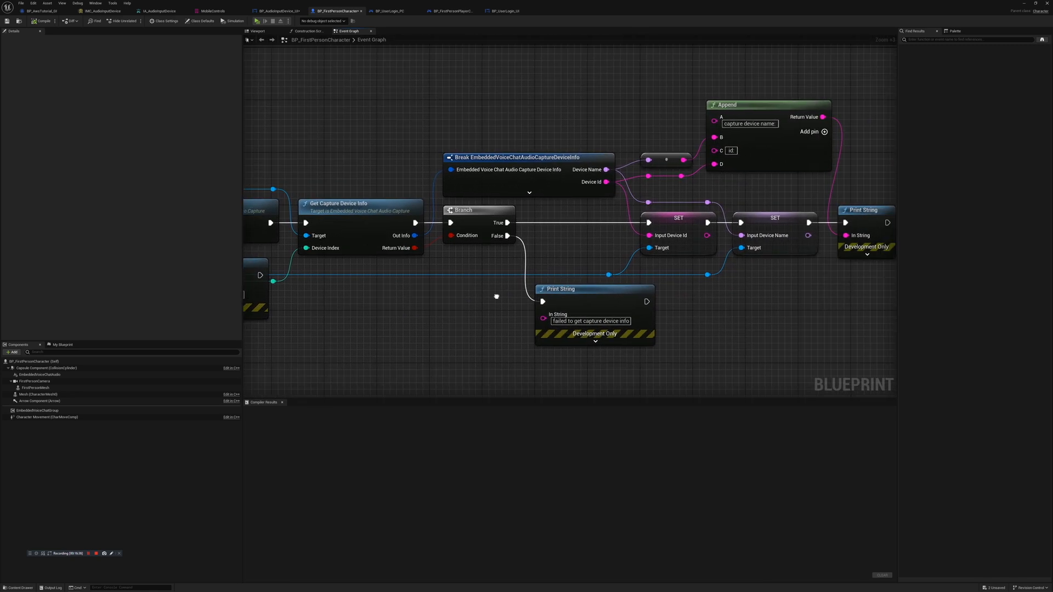
{"action": "right_click_drag", "start_coordinate": [783, 305], "coordinate": [741, 286]}
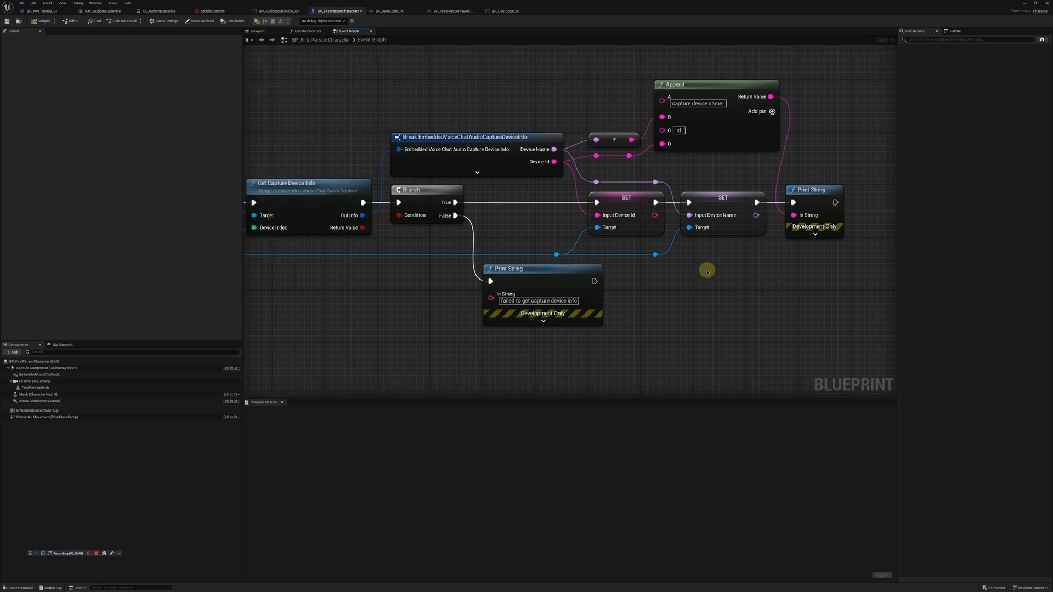
{"action": "left_click_drag", "start_coordinate": [425, 99], "coordinate": [843, 345]}
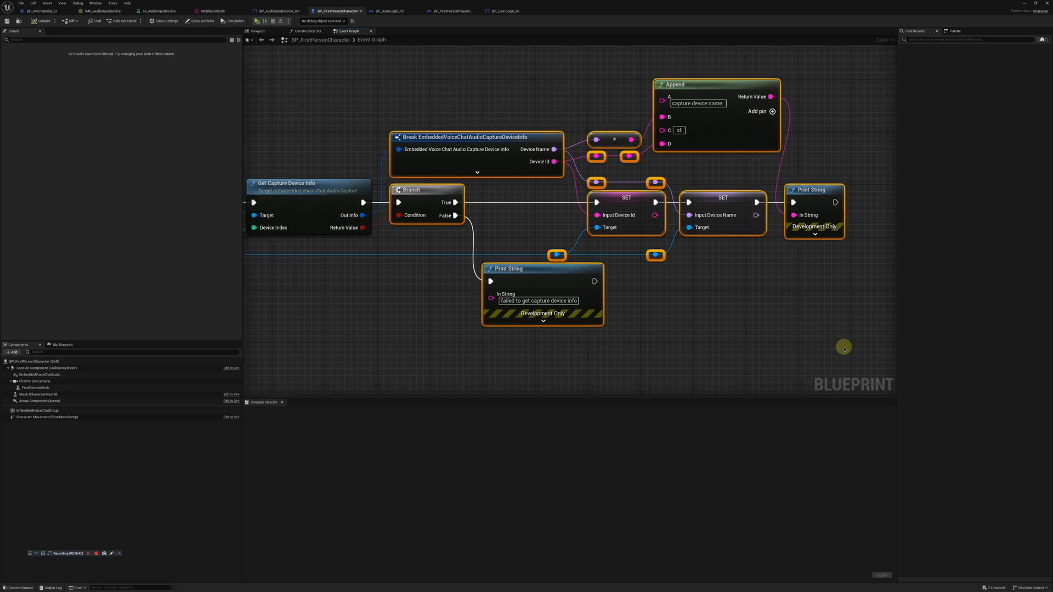
{"action": "left_click", "coordinate": [758, 253]}
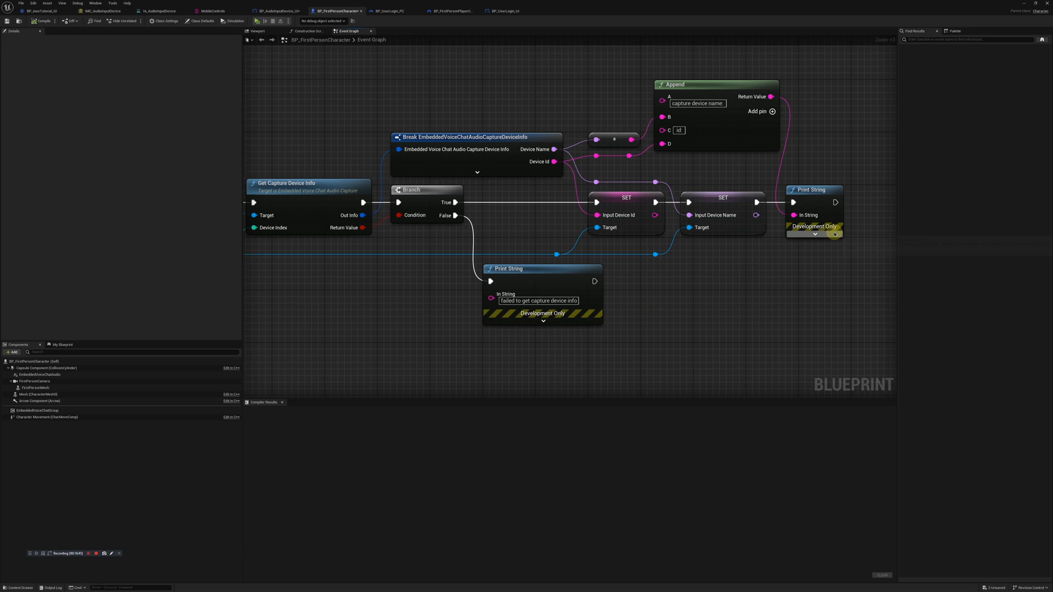
{"action": "left_click", "coordinate": [515, 279]}
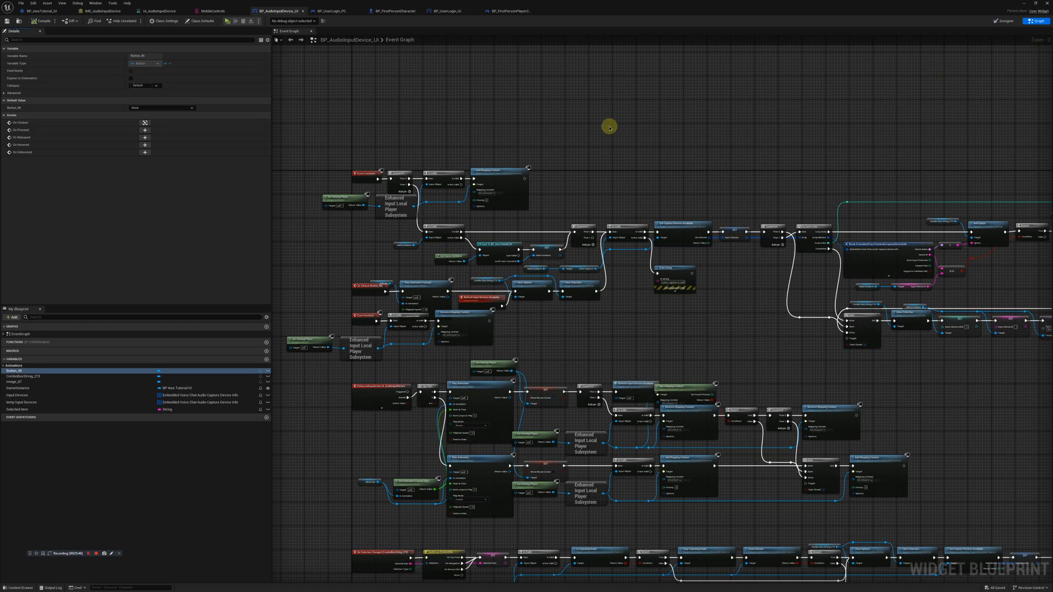
Examine the Event Construct nodes in BP_AudioInputDevice_UI that add the mapping context for the owning player
{"action": "right_click_drag", "start_coordinate": [400, 154], "coordinate": [431, 141]}
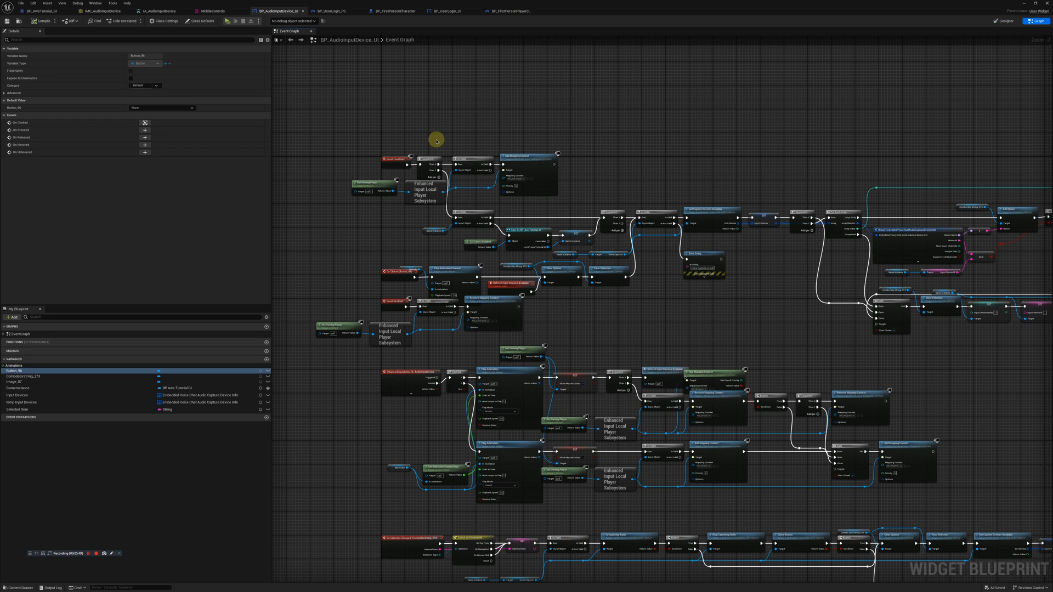
{"action": "right_click_drag", "start_coordinate": [404, 219], "coordinate": [389, 261]}
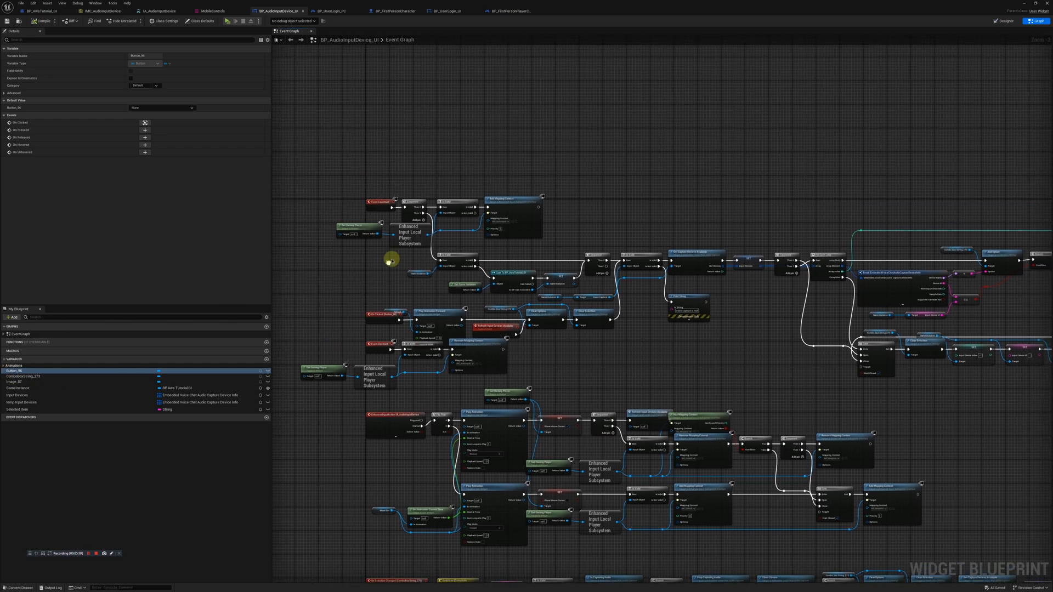
{"action": "scroll", "coordinate": [387, 219], "scroll_direction": "up", "scroll_amount": 3}
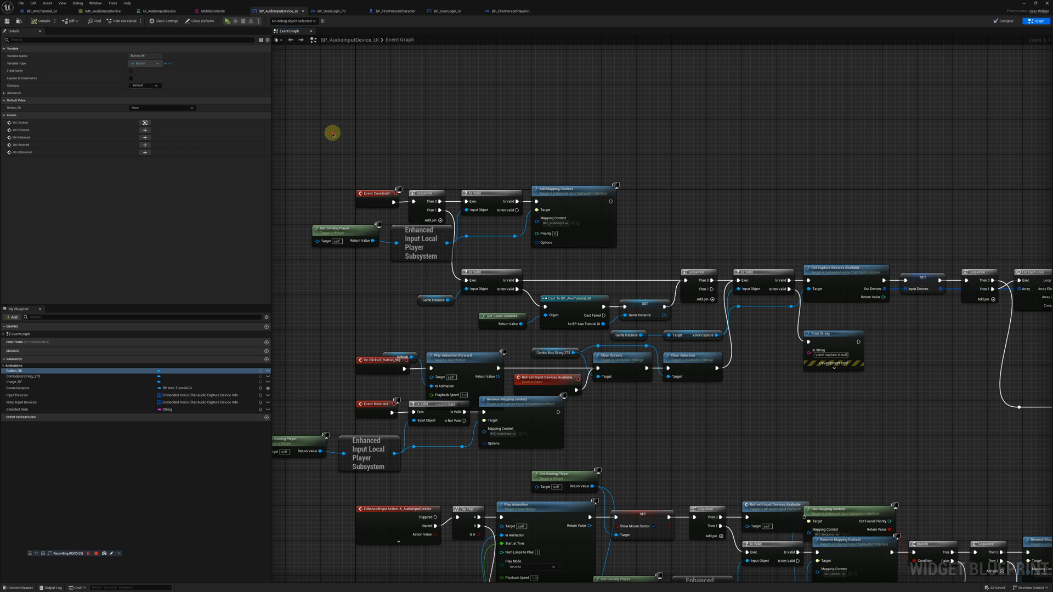
{"action": "left_click_drag", "start_coordinate": [333, 133], "coordinate": [618, 256]}
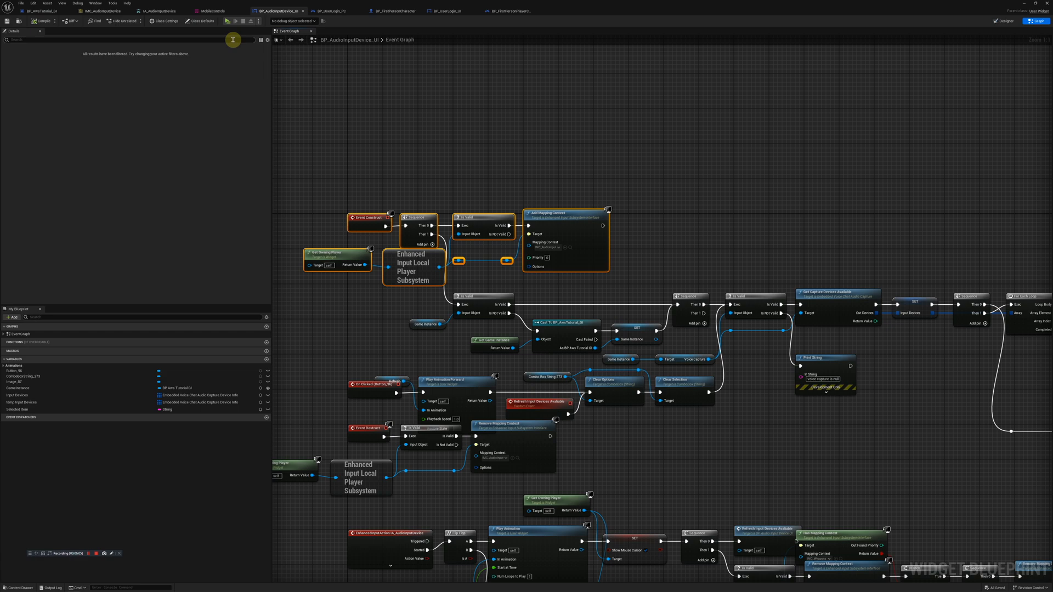
{"action": "right_click_drag", "start_coordinate": [585, 279], "coordinate": [564, 217]}
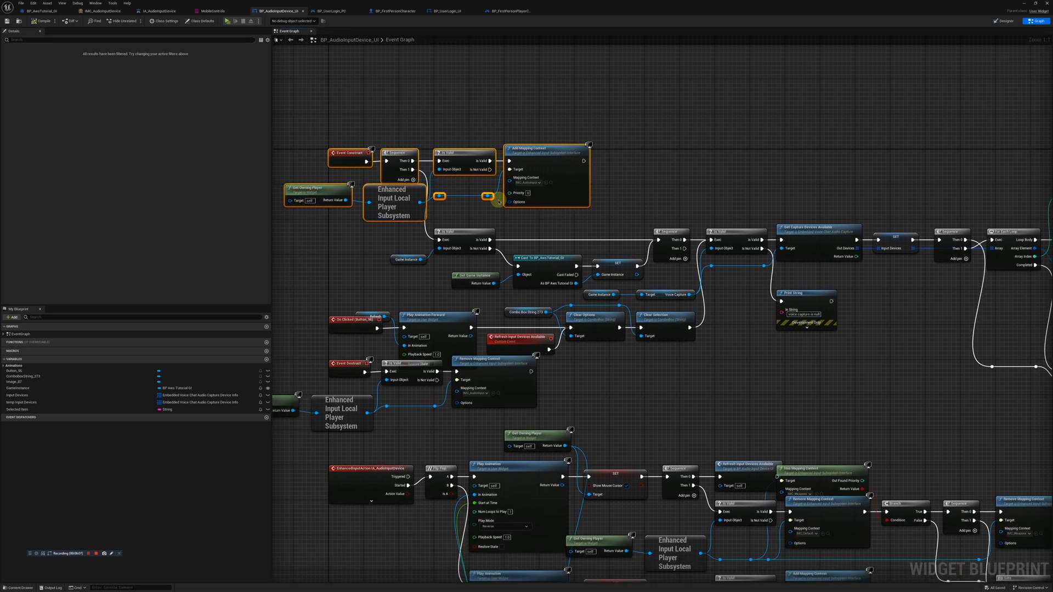
{"action": "right_click_drag", "start_coordinate": [448, 258], "coordinate": [408, 209]}
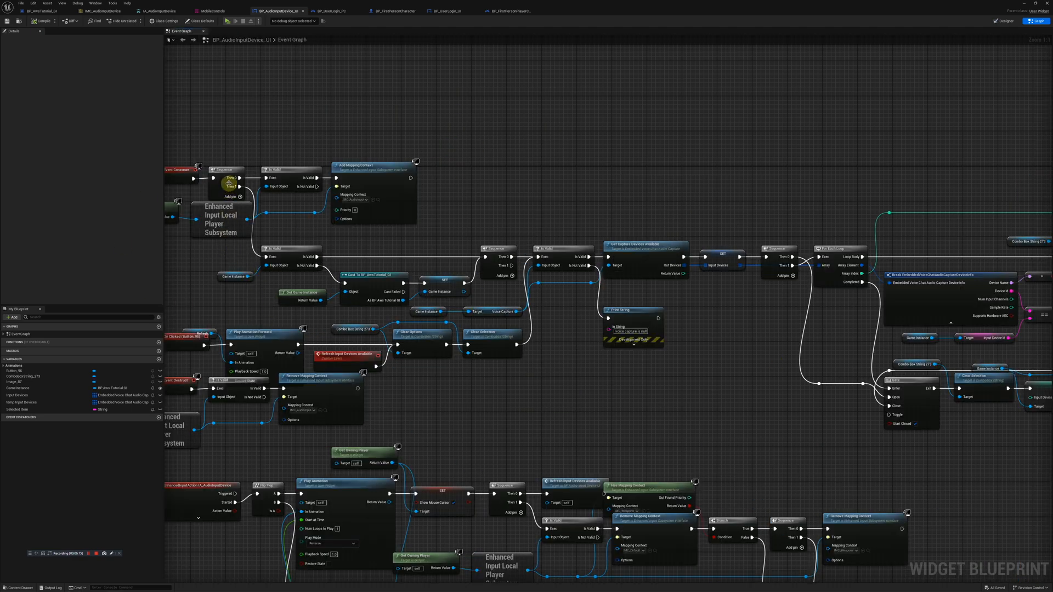
{"action": "left_click_drag", "start_coordinate": [215, 139], "coordinate": [408, 230]}
Examine the game instance validity check, the cast to BP_AwsTutorial_GI and the Voice Capture getter
{"action": "right_click_drag", "start_coordinate": [424, 238], "coordinate": [420, 198]}
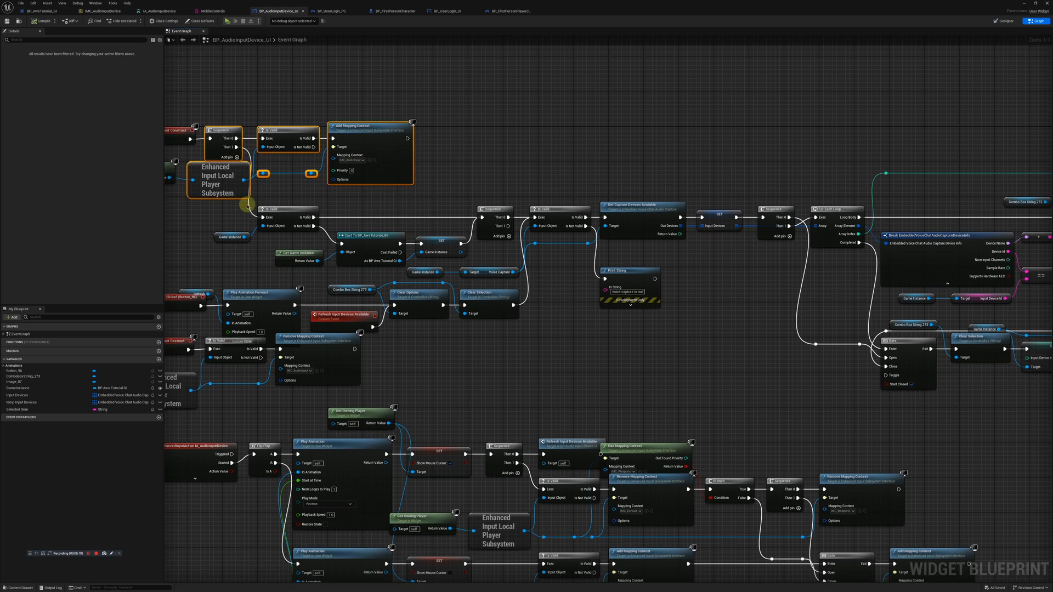
{"action": "left_click_drag", "start_coordinate": [227, 205], "coordinate": [486, 259]}
{"action": "mouse_move", "coordinate": [543, 270]}
{"action": "right_mouse_down"}
{"action": "mouse_move", "coordinate": [477, 273]}
{"action": "mouse_move", "coordinate": [559, 270]}
{"action": "right_mouse_up"}
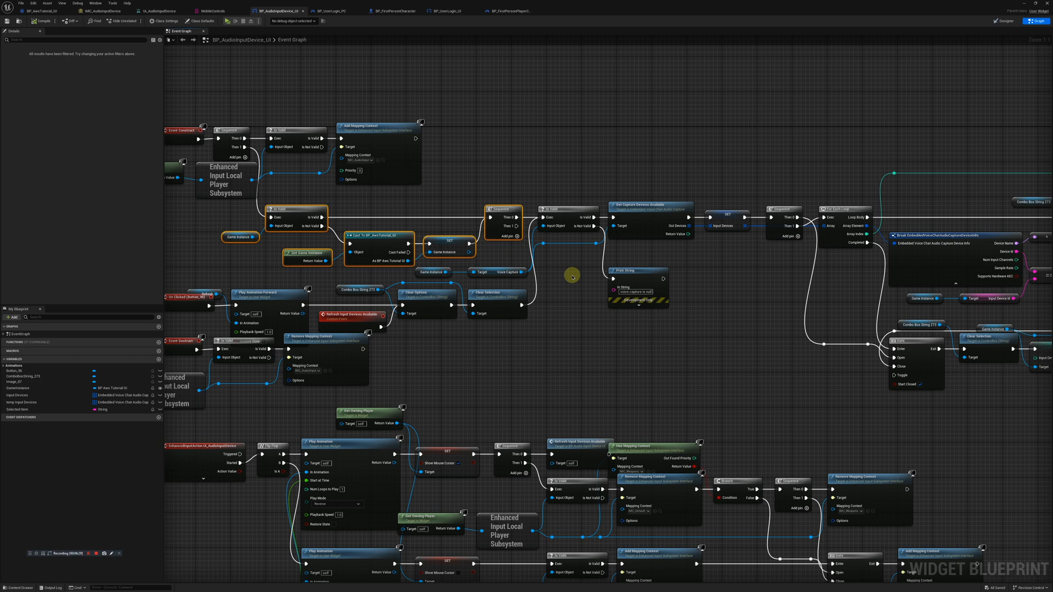
{"action": "right_click_drag", "start_coordinate": [586, 275], "coordinate": [522, 285]}
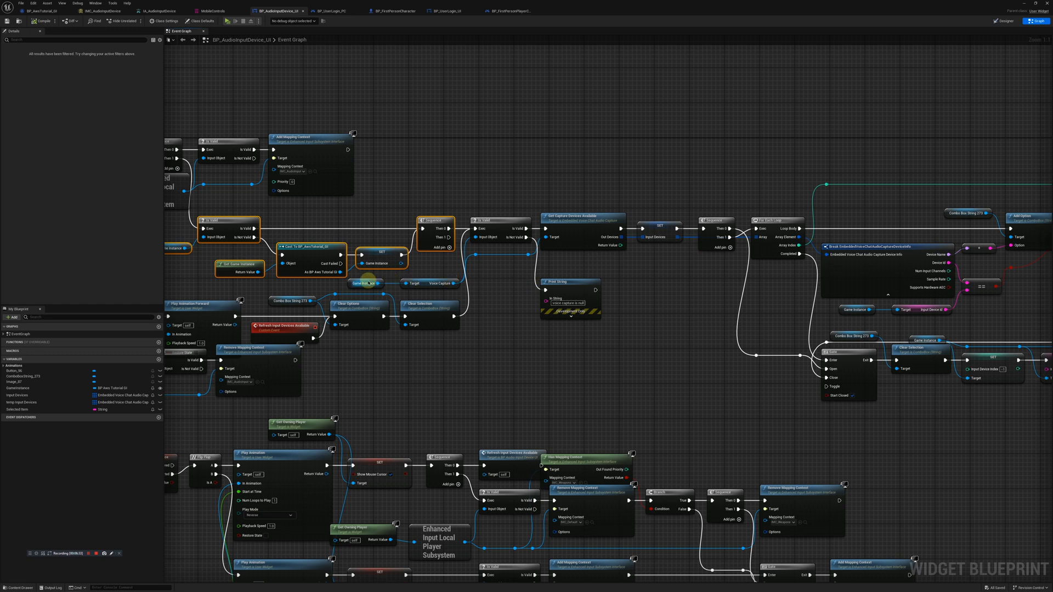
{"action": "left_click", "coordinate": [430, 284]}
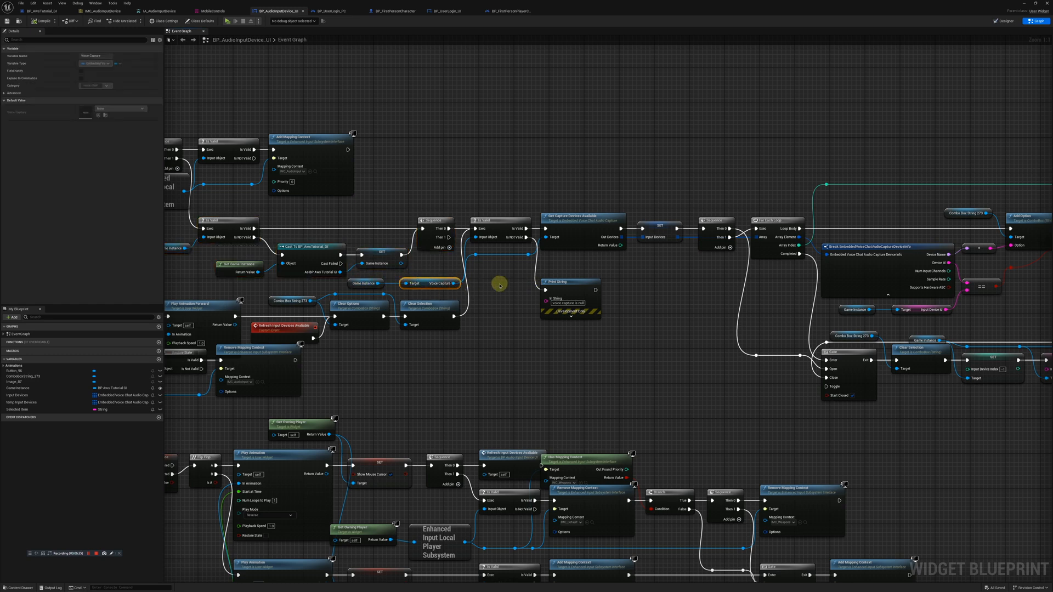
{"action": "right_click_drag", "start_coordinate": [563, 265], "coordinate": [537, 277]}
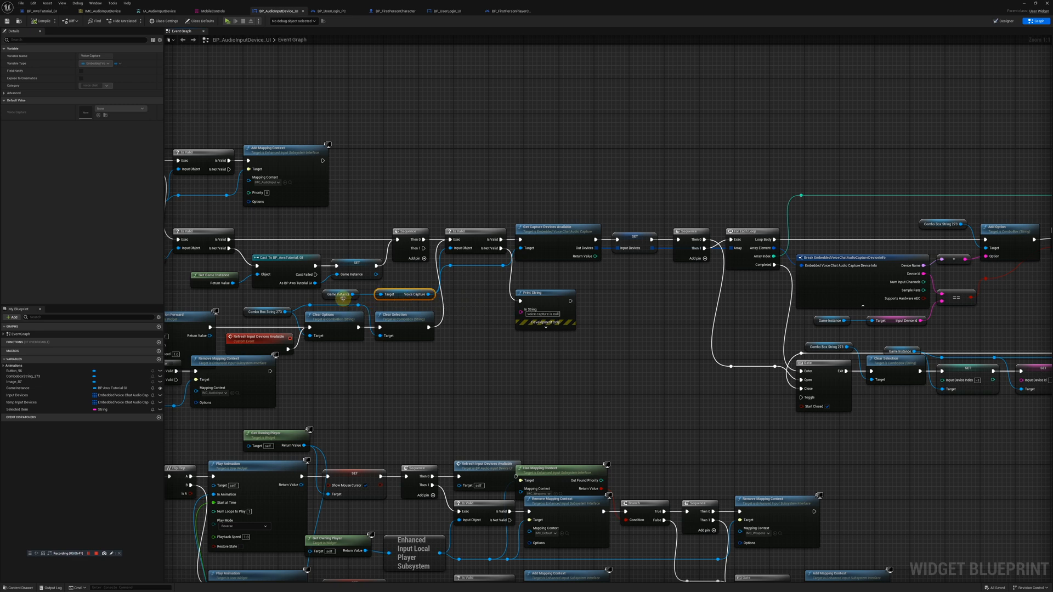
{"action": "left_click", "coordinate": [343, 297]}
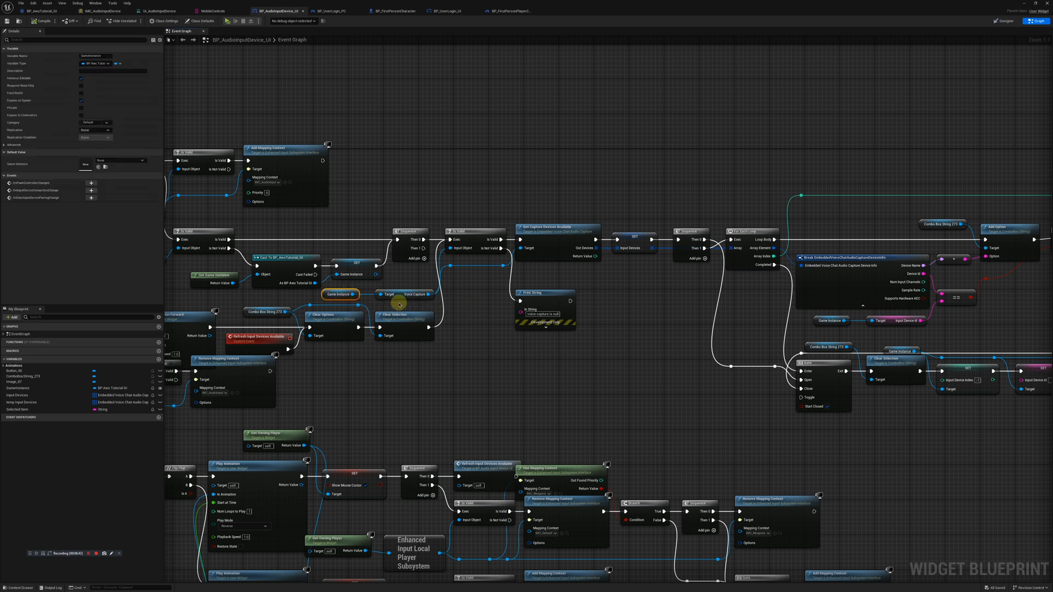
{"action": "left_click", "coordinate": [403, 298]}
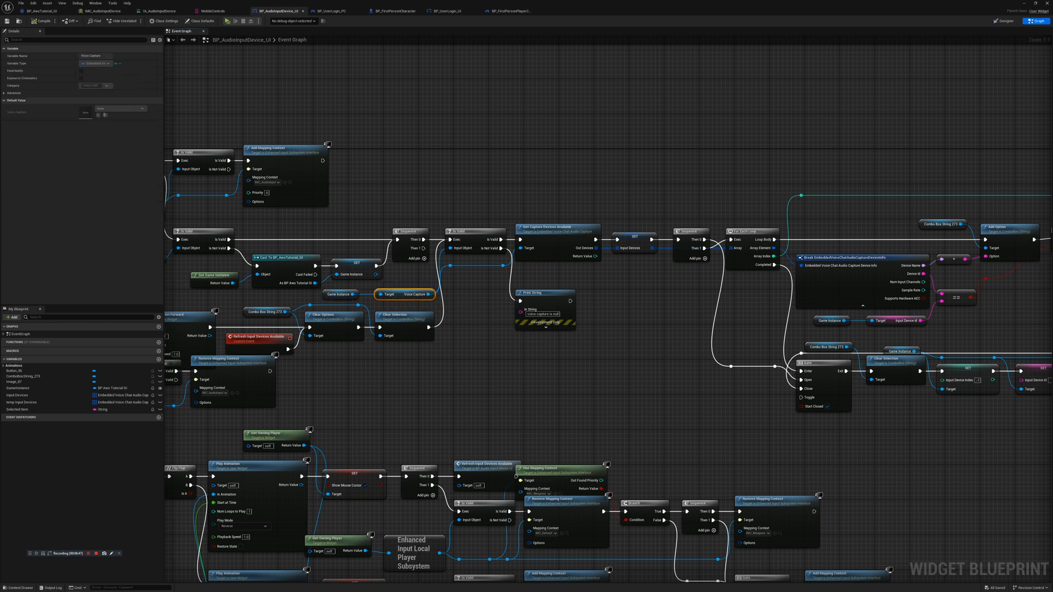
Inspect the Voice Capture variable in BP_AwsTutorial_GI, and return to the BP_AudioInputDevice_UI graph
{"action": "left_click", "coordinate": [42, 11]}
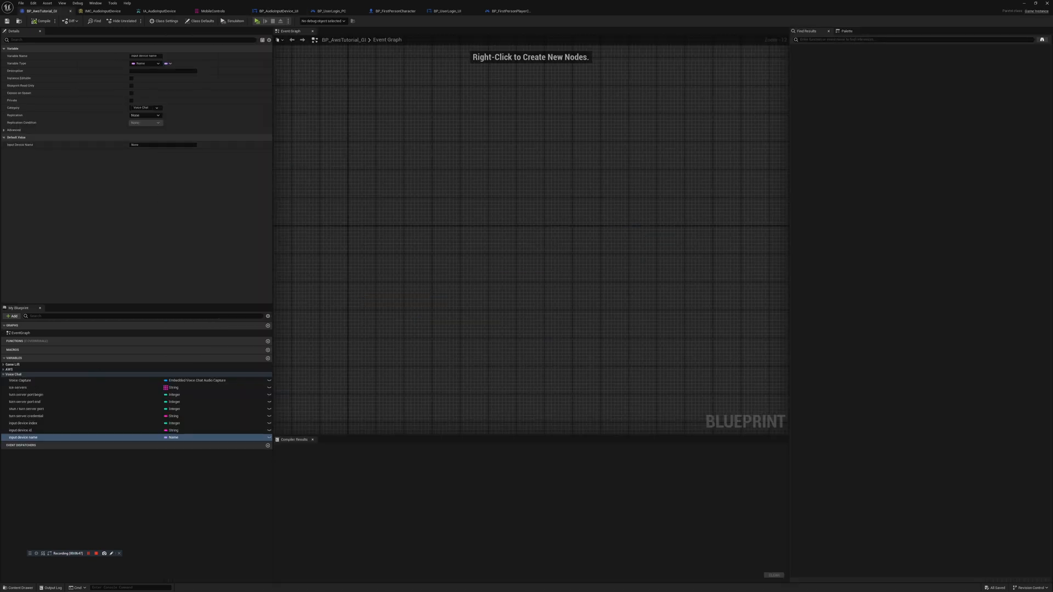
{"action": "left_click", "coordinate": [22, 381]}
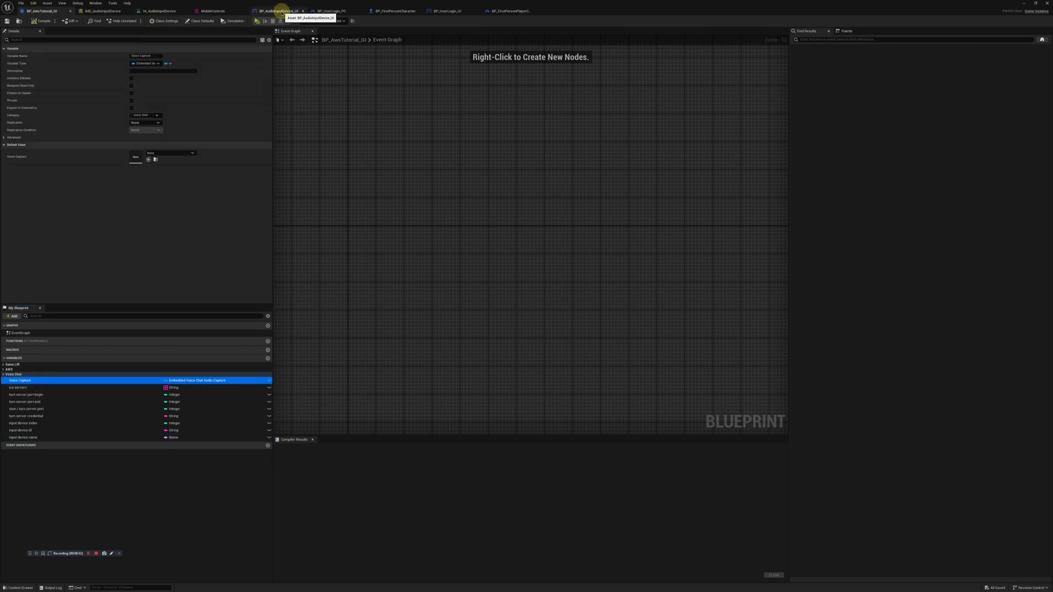
{"action": "left_click", "coordinate": [281, 12]}
Examine the Get Capture Devices Available call, the Input Devices setter and the For Each Loop filling the combo box
{"action": "right_click_drag", "start_coordinate": [633, 323], "coordinate": [546, 312]}
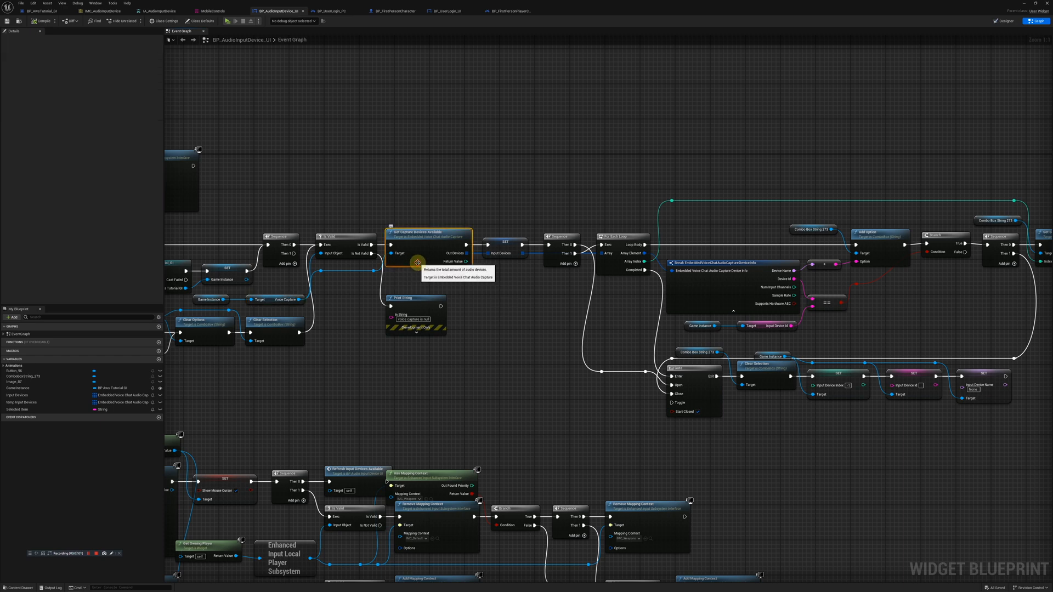
{"action": "left_click_drag", "start_coordinate": [393, 207], "coordinate": [468, 278]}
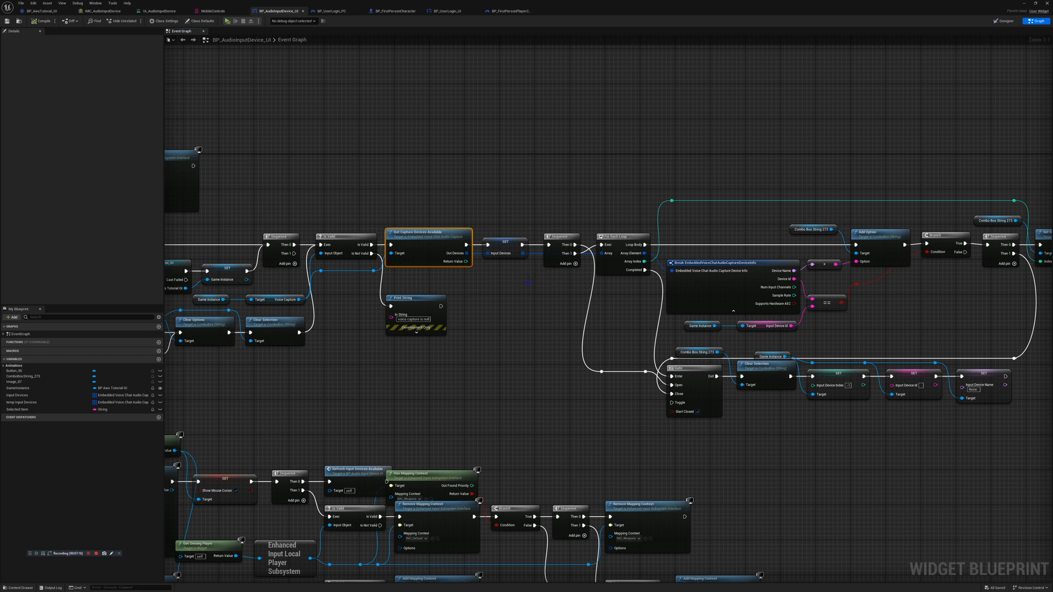
{"action": "right_click_drag", "start_coordinate": [528, 283], "coordinate": [425, 286]}
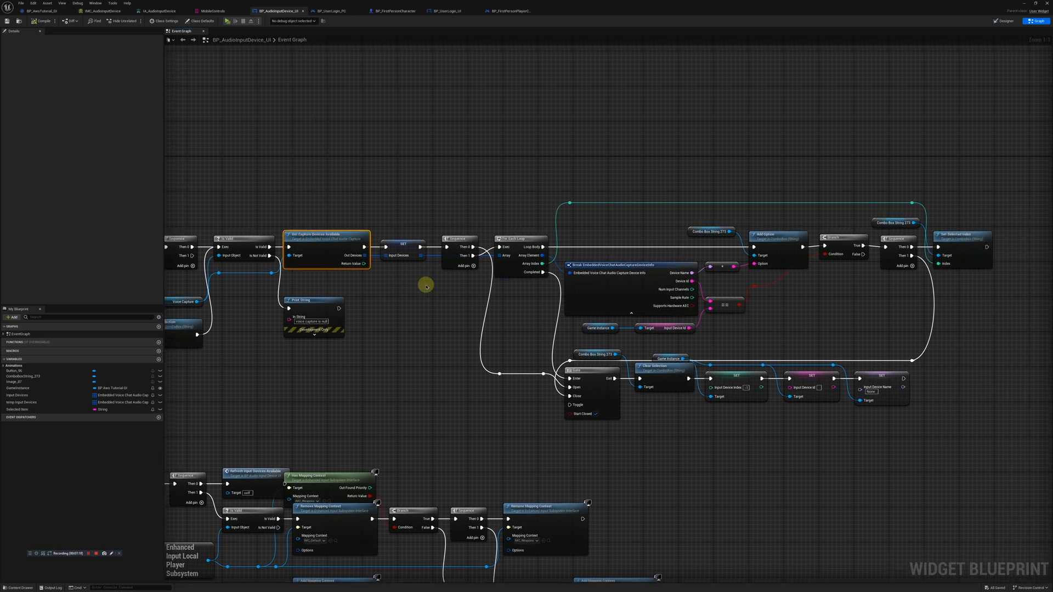
{"action": "right_click_drag", "start_coordinate": [481, 307], "coordinate": [388, 282]}
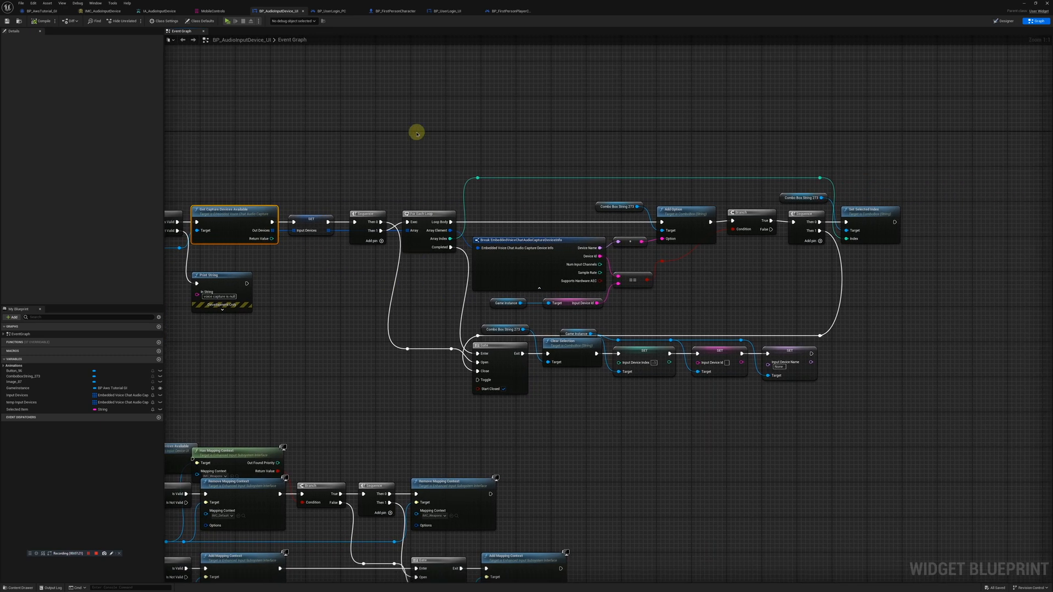
{"action": "right_click_drag", "start_coordinate": [532, 143], "coordinate": [463, 123]}
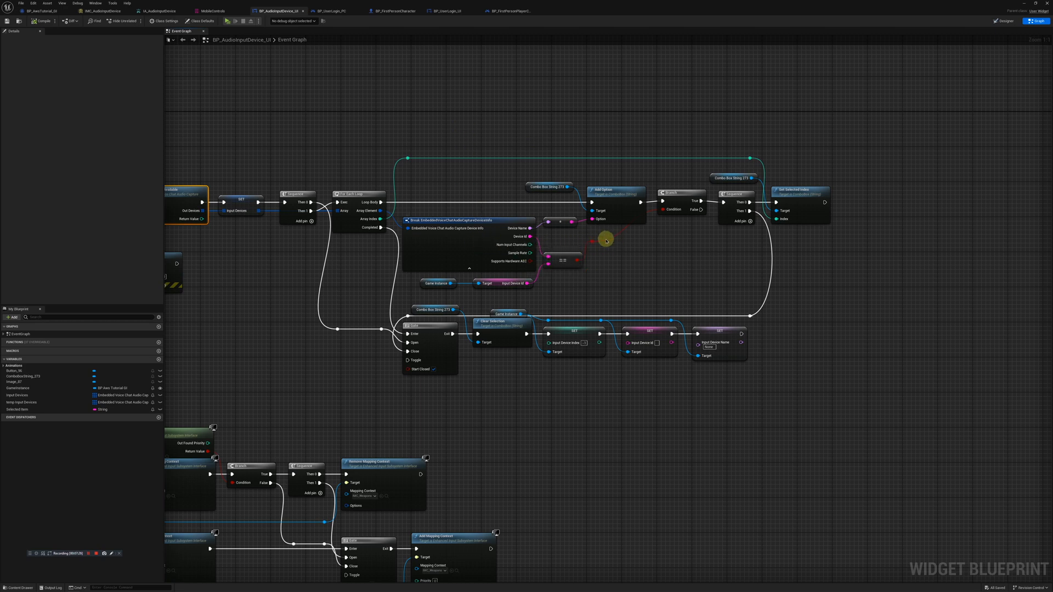
Move the reroute node on the equality result's wire further from the comparison node, below the Add Option and Branch nodes
{"action": "left_click_drag", "start_coordinate": [607, 243], "coordinate": [639, 244]}
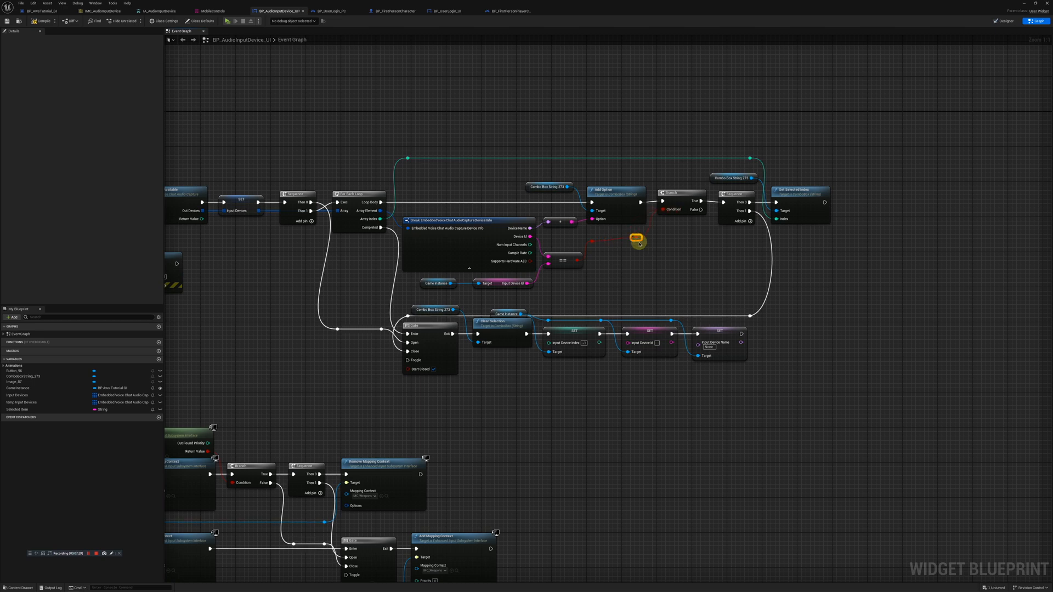
Examine the device-listing nodes from the For Each Loop to Set Selected Index, including the Gate and Clear Selection chain
{"action": "right_click_drag", "start_coordinate": [661, 266], "coordinate": [611, 277]}
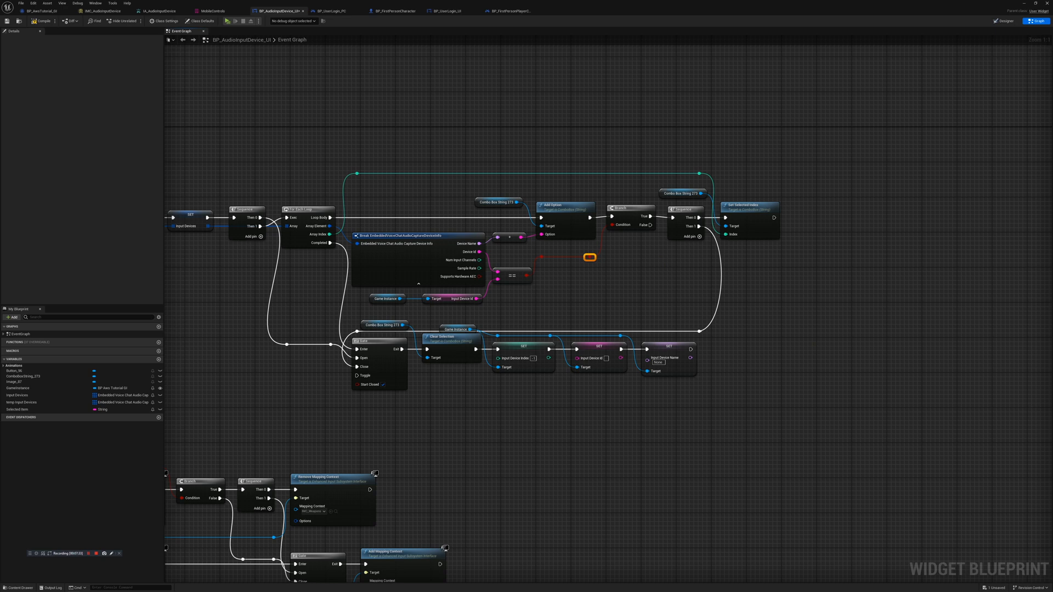
{"action": "left_click", "coordinate": [482, 203]}
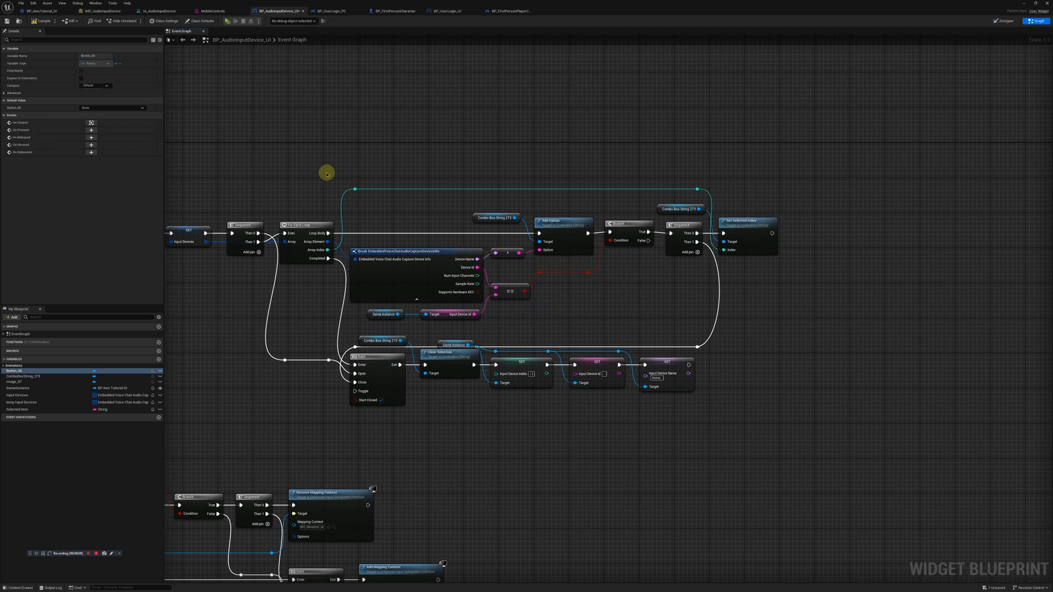
{"action": "left_click_drag", "start_coordinate": [246, 146], "coordinate": [783, 409]}
{"action": "left_click", "coordinate": [762, 338]}
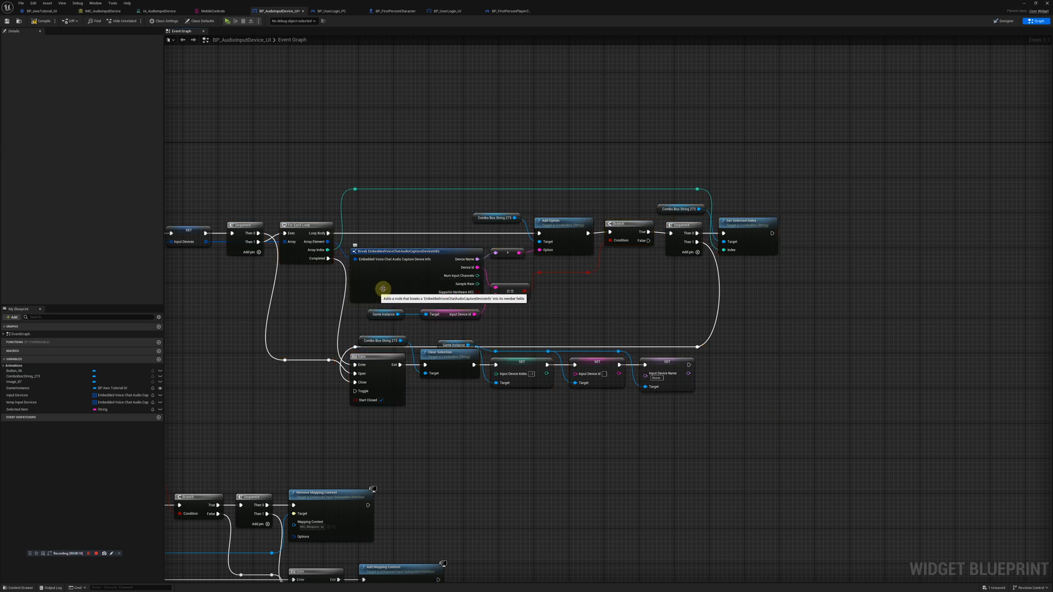
{"action": "right_click_drag", "start_coordinate": [347, 276], "coordinate": [389, 289]}
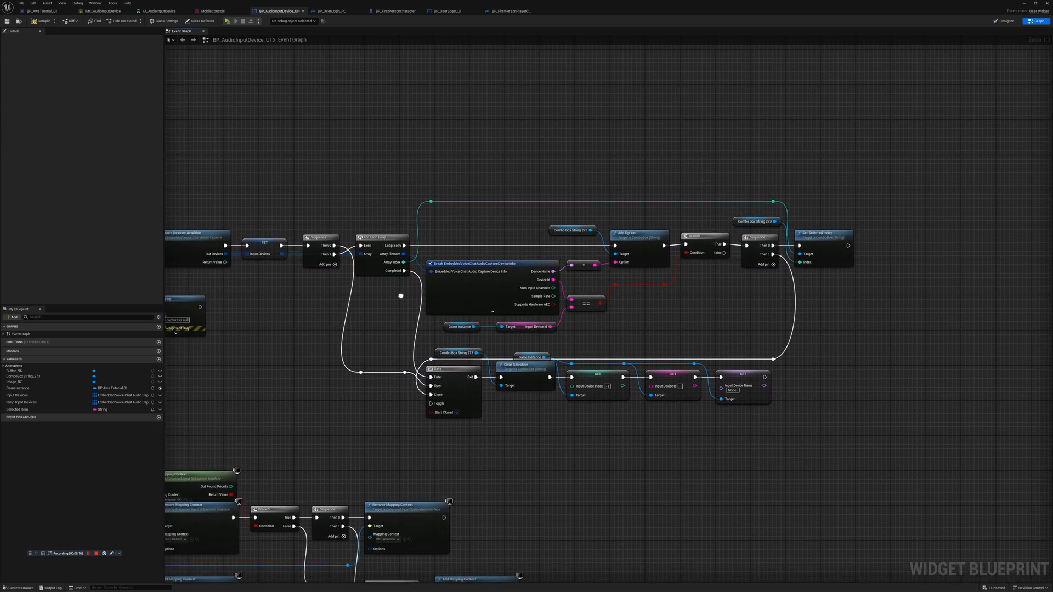
Inspect ComboBoxString_273 and the Input Device text block in the widget designer, and return to the event graph
{"action": "left_click", "coordinate": [551, 231]}
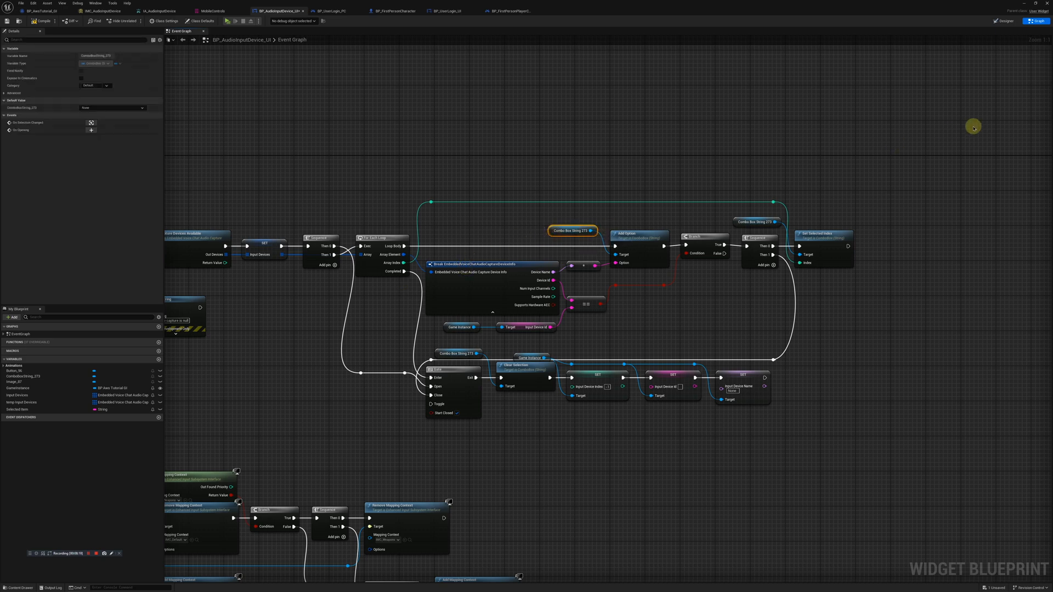
{"action": "left_click", "coordinate": [1003, 20]}
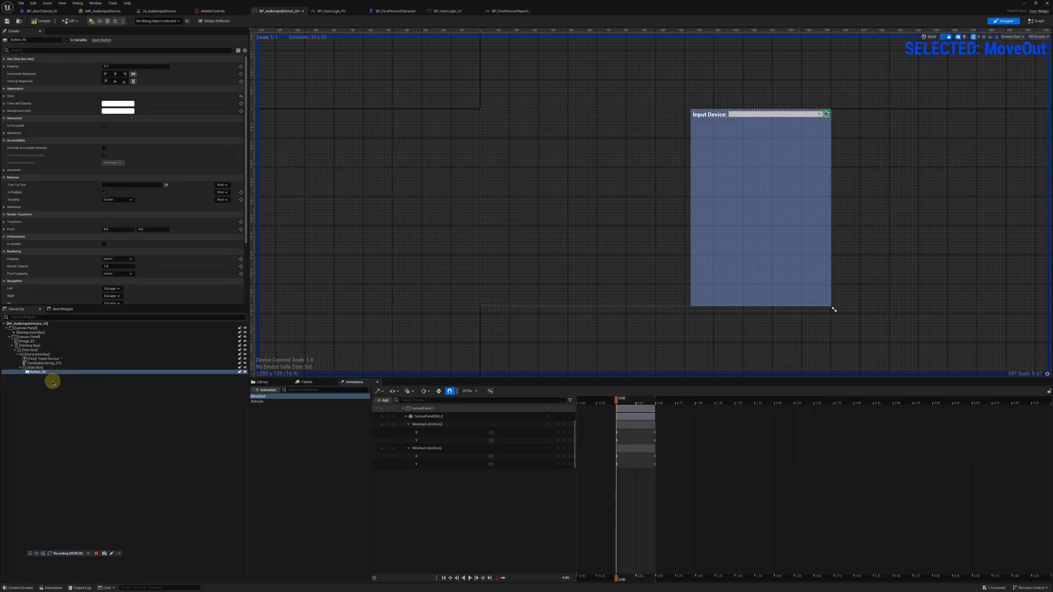
{"action": "left_click", "coordinate": [44, 363]}
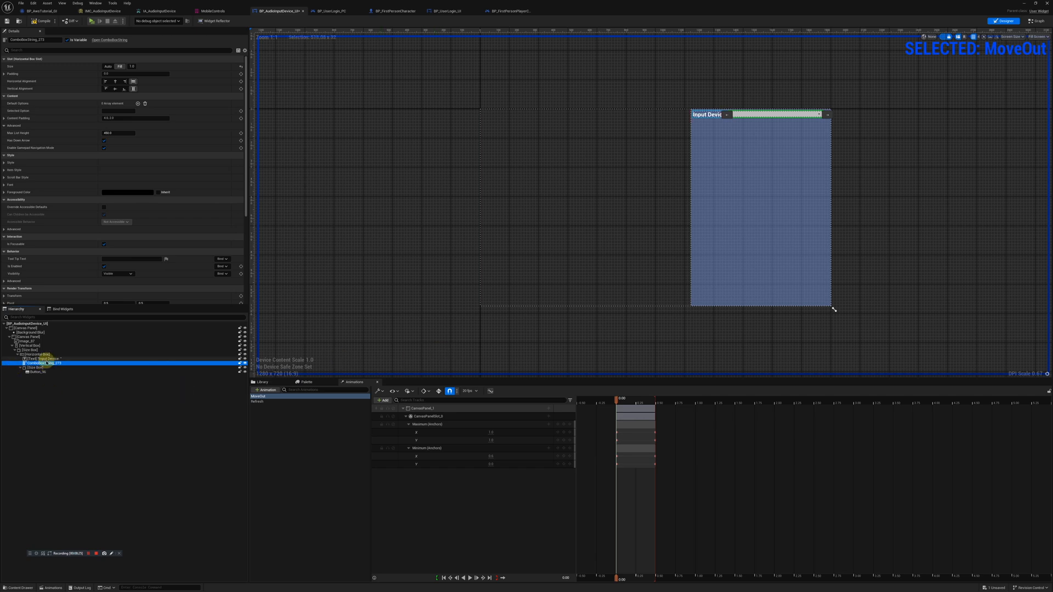
{"action": "left_click", "coordinate": [43, 359]}
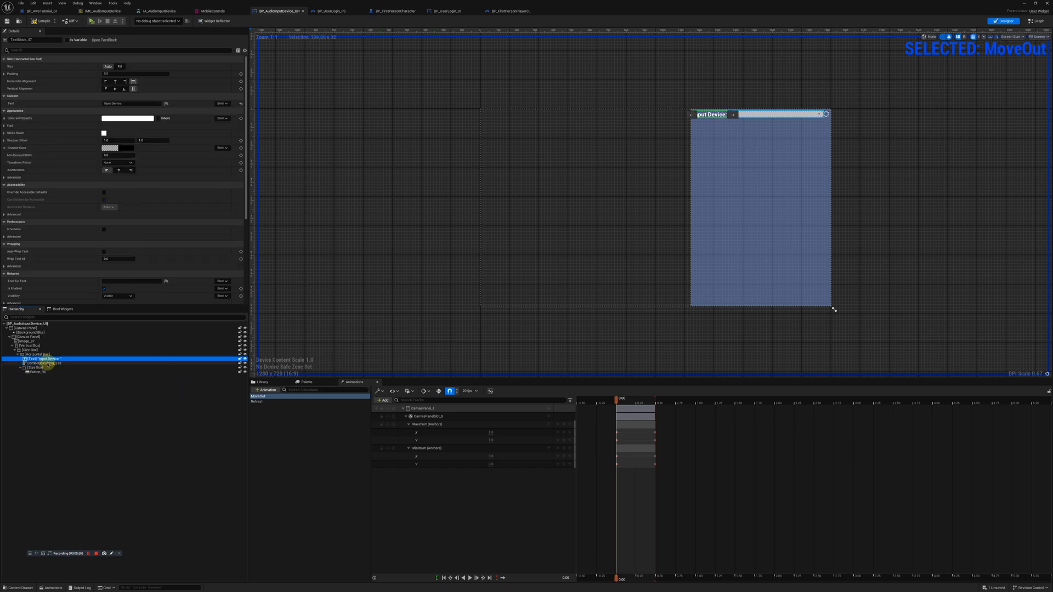
{"action": "left_click", "coordinate": [46, 363]}
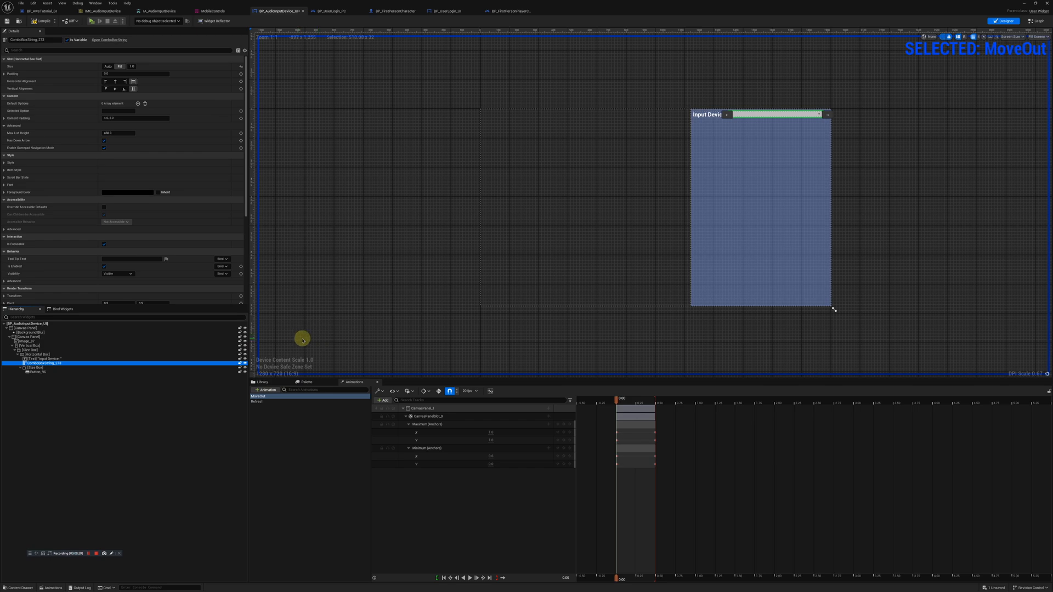
{"action": "left_click", "coordinate": [1037, 22]}
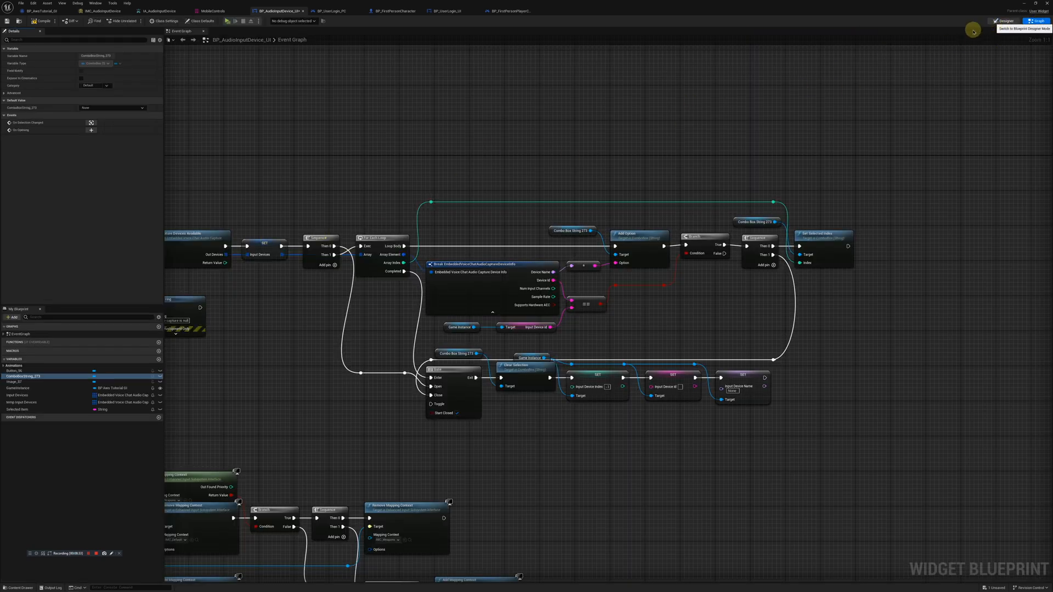
Review the combo box's Enable Gamepad Navigation Mode option in the widget designer, and return to the event graph
{"action": "left_click", "coordinate": [1004, 21]}
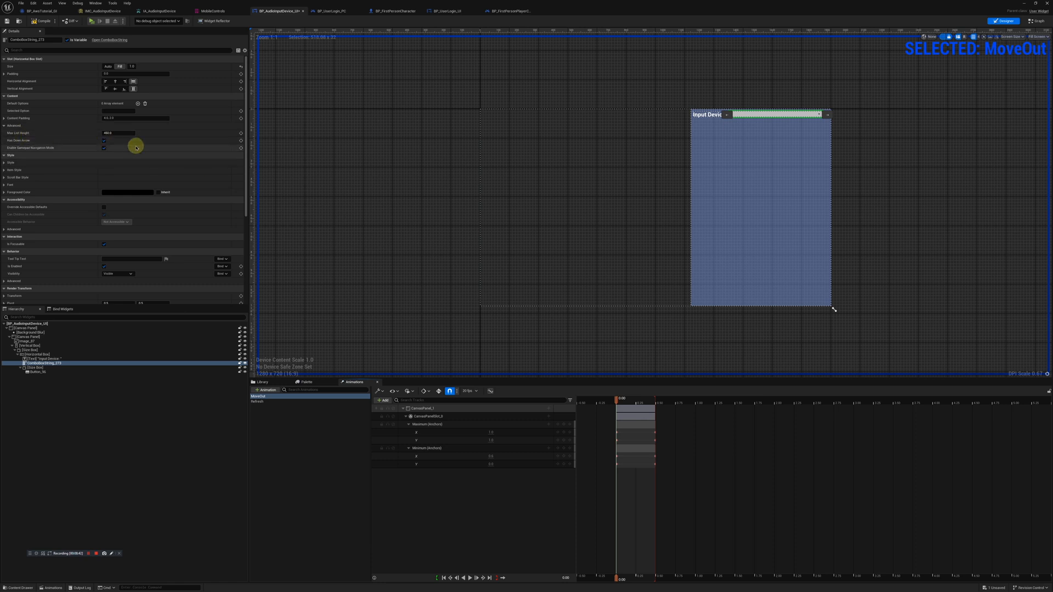
{"action": "left_click", "coordinate": [103, 147]}
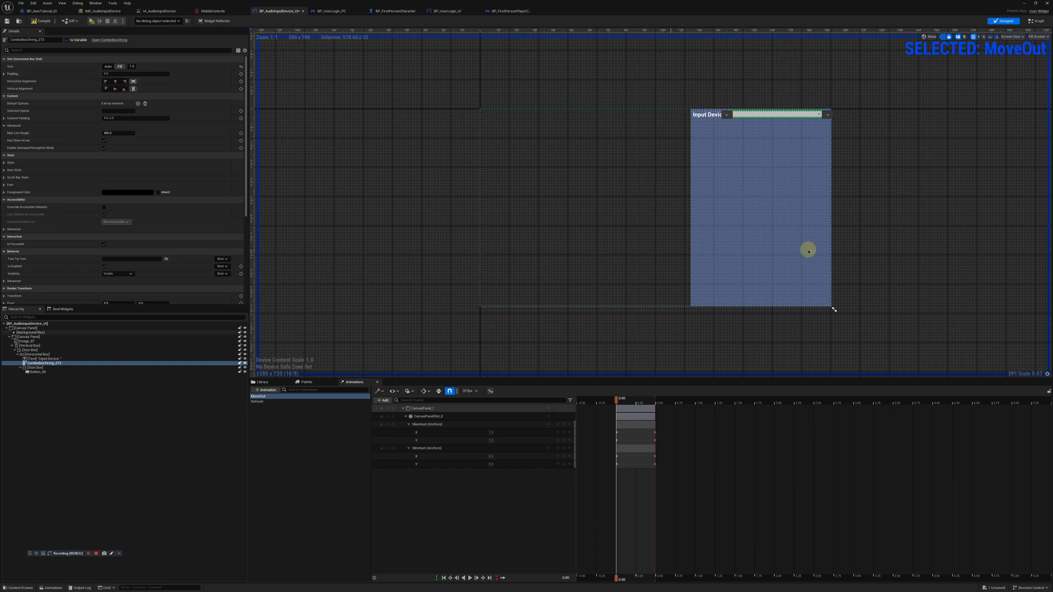
{"action": "left_click", "coordinate": [1037, 21]}
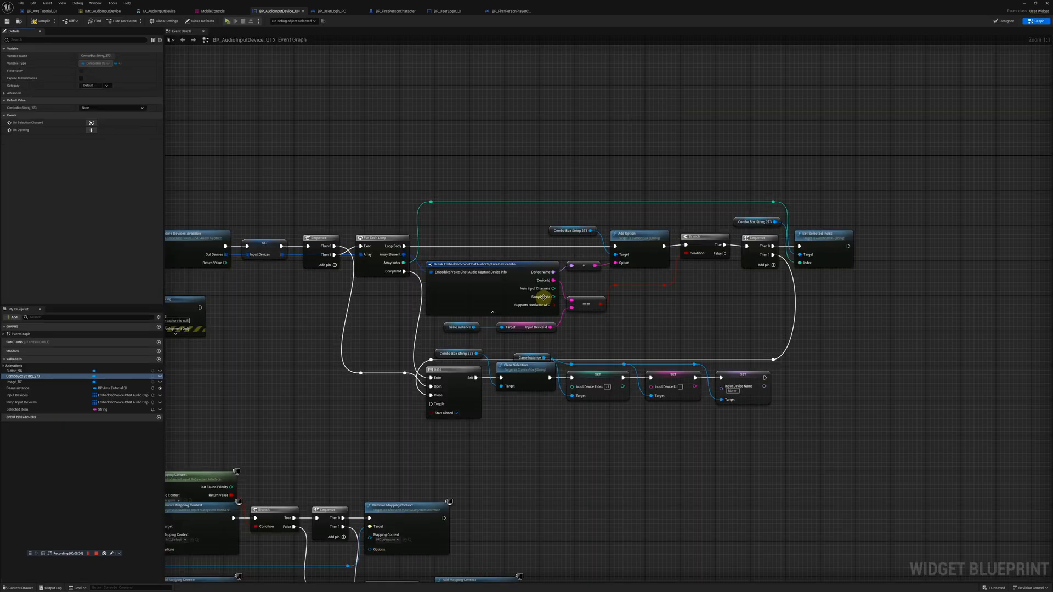
Examine the Break node, the Device Id comparison and the Add Option, Branch and Set Selected Index nodes
{"action": "right_click_drag", "start_coordinate": [594, 341], "coordinate": [557, 348]}
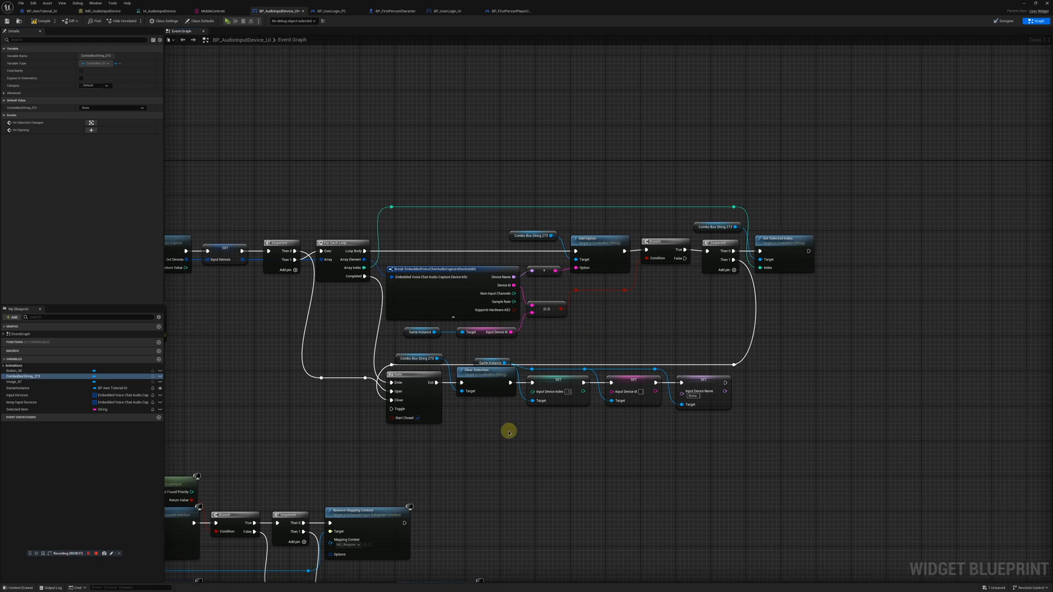
{"action": "right_click_drag", "start_coordinate": [507, 430], "coordinate": [476, 421]}
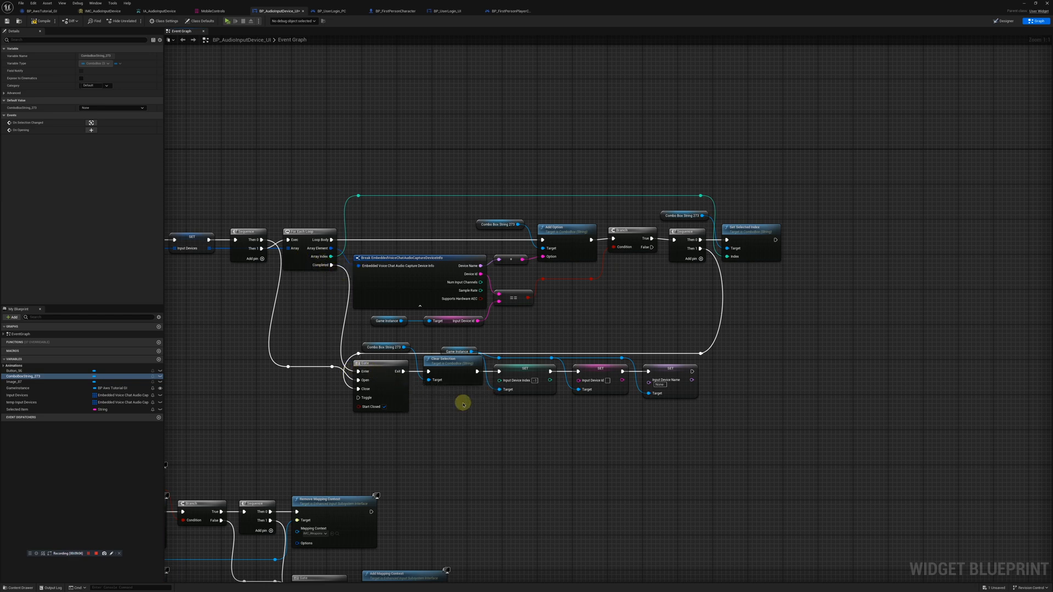
{"action": "left_click_drag", "start_coordinate": [476, 212], "coordinate": [772, 321]}
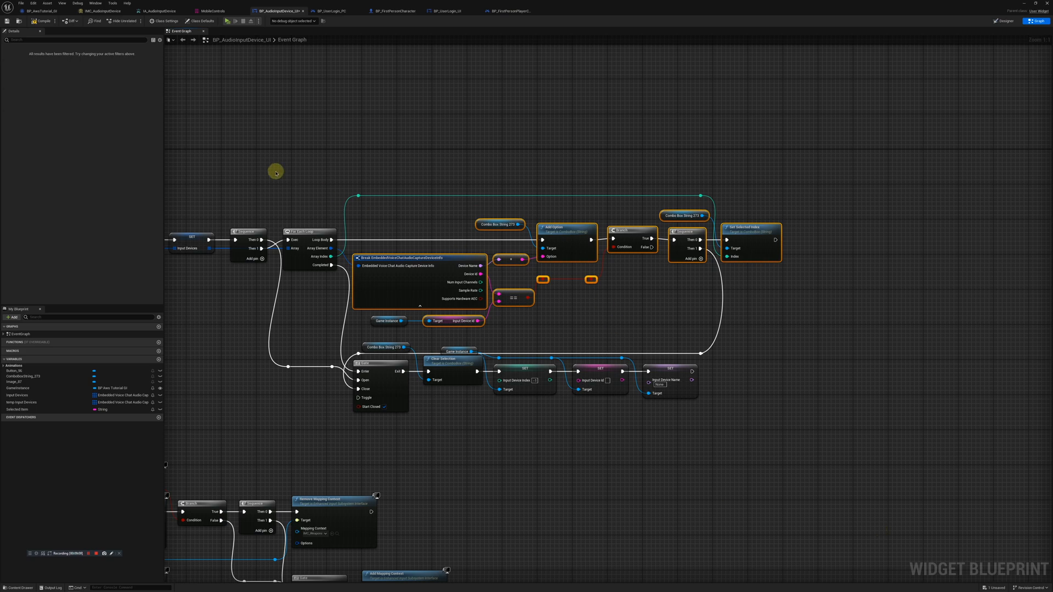
Locate and inspect the On Clicked (Button_96) event that starts the refresh logic
{"action": "right_click_drag", "start_coordinate": [256, 168], "coordinate": [526, 146]}
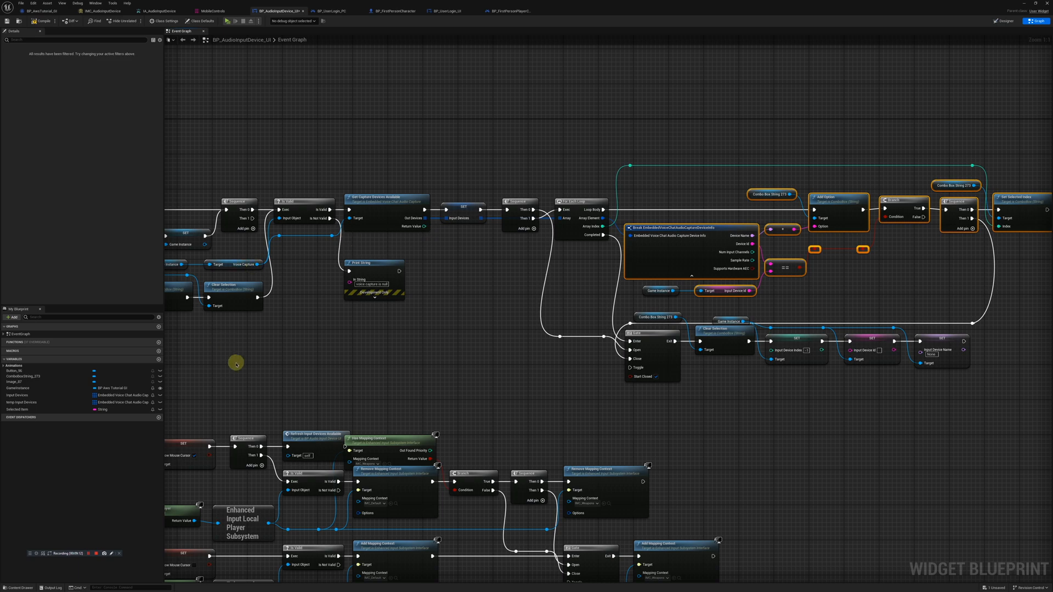
{"action": "scroll", "coordinate": [447, 304], "scroll_direction": "down", "scroll_amount": 2}
{"action": "right_click_drag", "start_coordinate": [403, 324], "coordinate": [497, 325]}
{"action": "scroll", "coordinate": [526, 281], "scroll_direction": "up", "scroll_amount": 2}
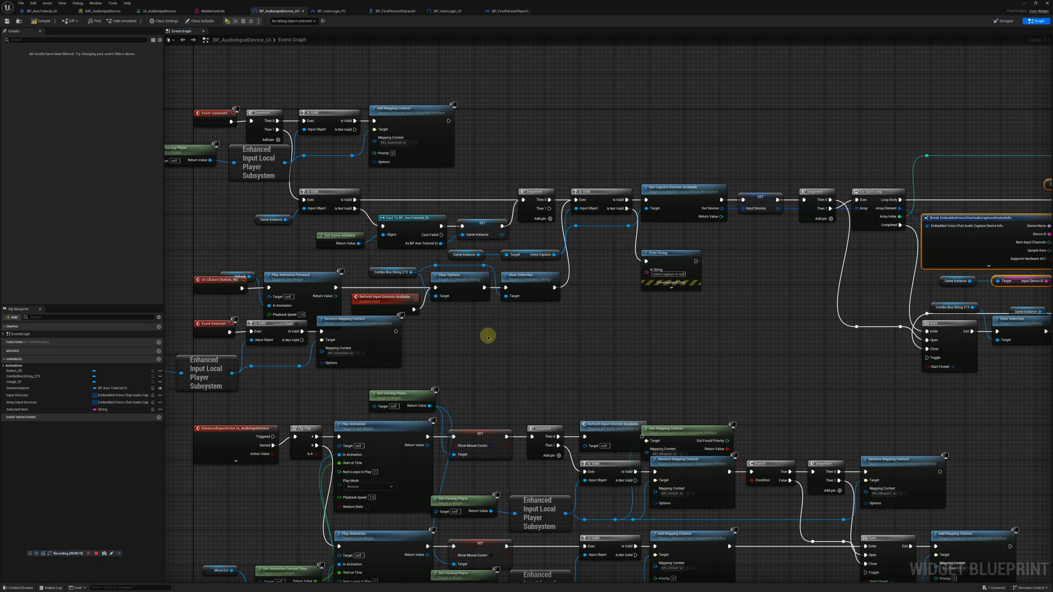
{"action": "right_click_drag", "start_coordinate": [470, 348], "coordinate": [496, 348]}
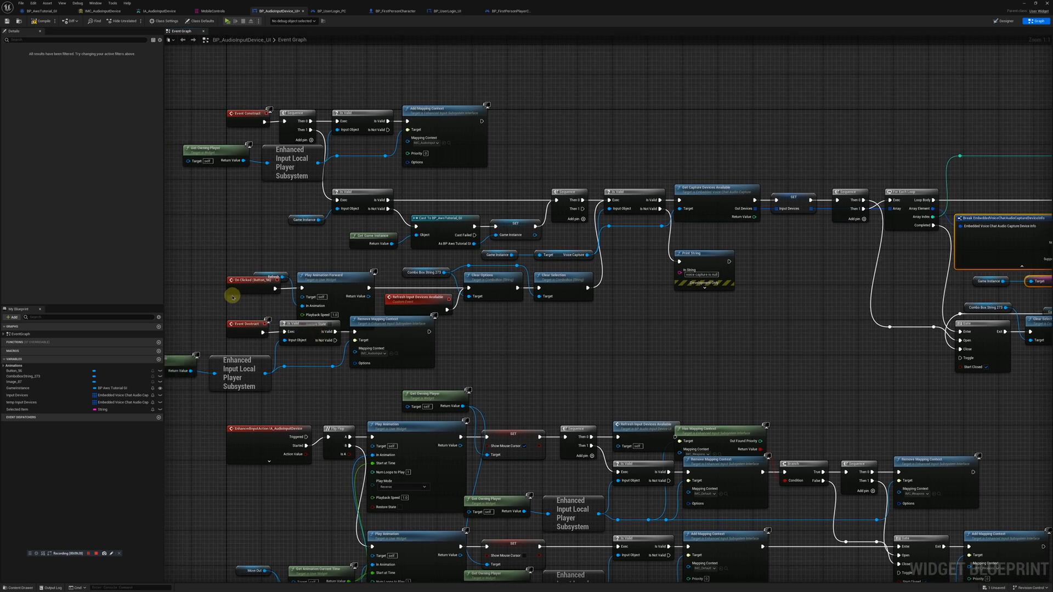
{"action": "left_click", "coordinate": [249, 288]}
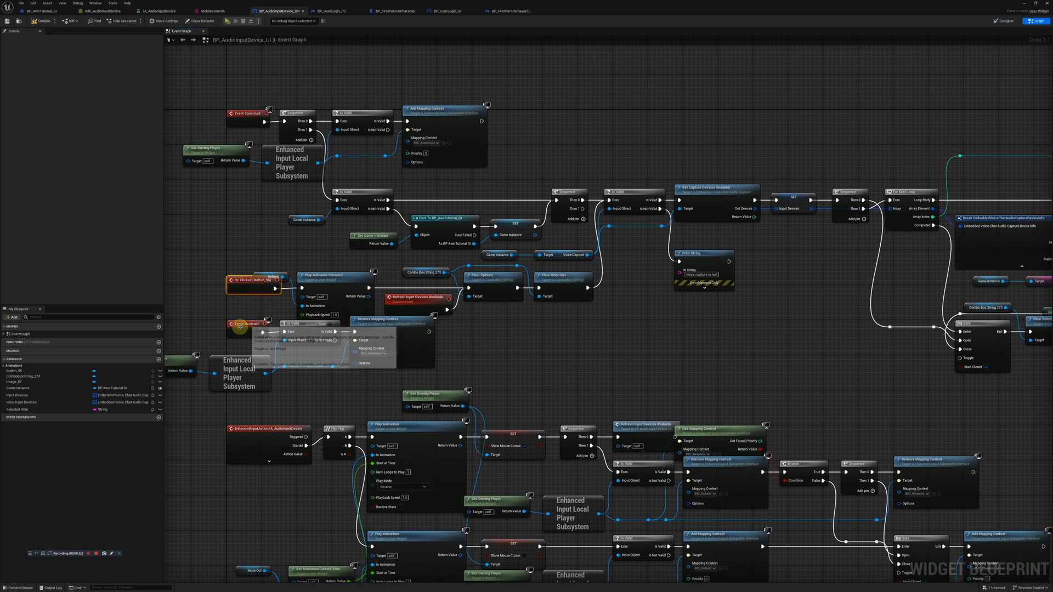
Examine the Event Destruct chain with its Is Valid check and Remove Mapping Context node
{"action": "left_click", "coordinate": [240, 328]}
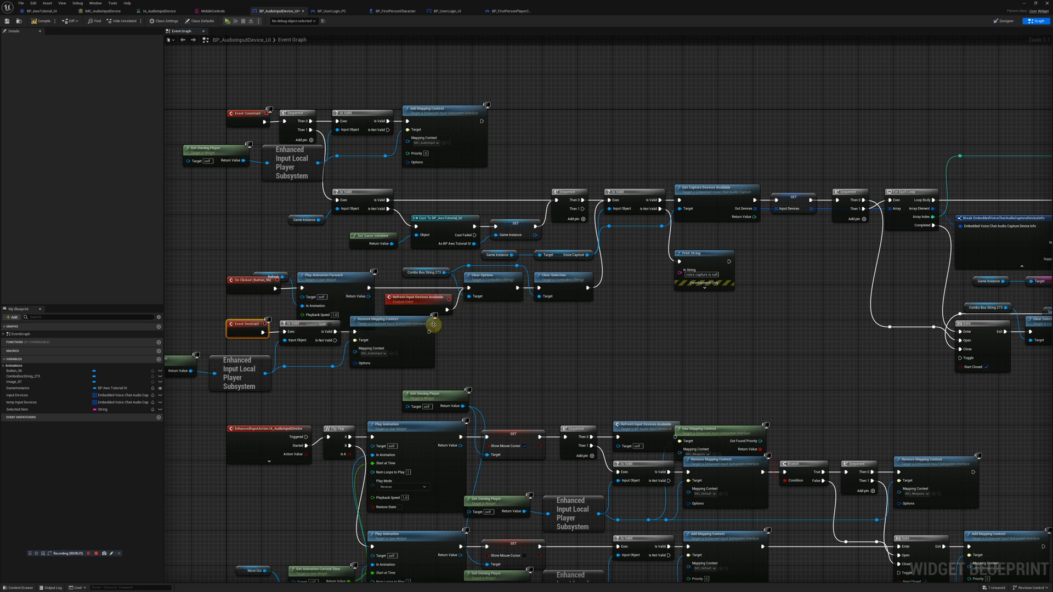
{"action": "right_click_drag", "start_coordinate": [456, 360], "coordinate": [530, 336]}
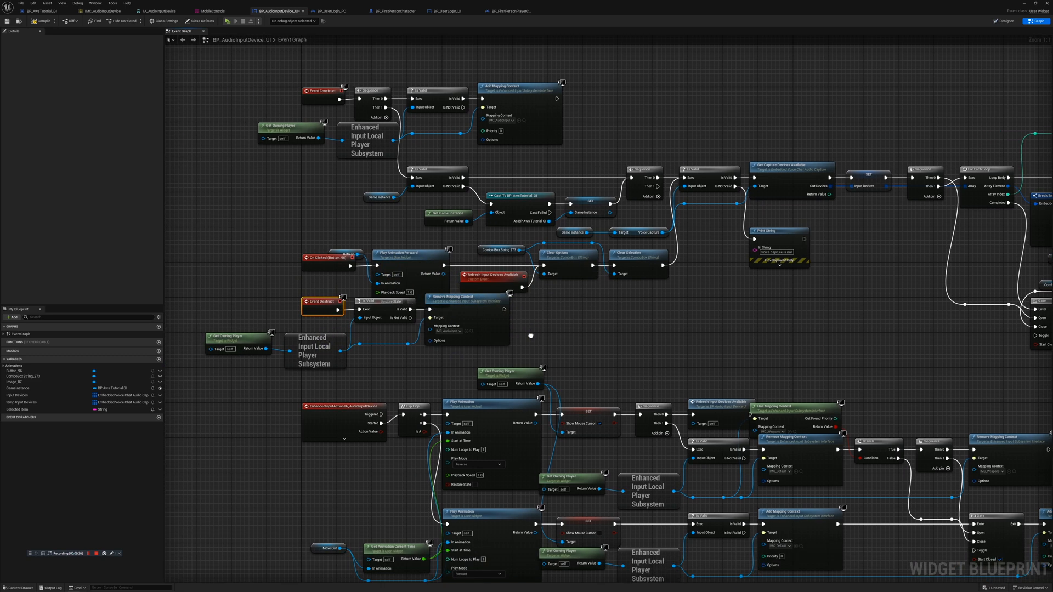
{"action": "left_click_drag", "start_coordinate": [476, 359], "coordinate": [350, 314]}
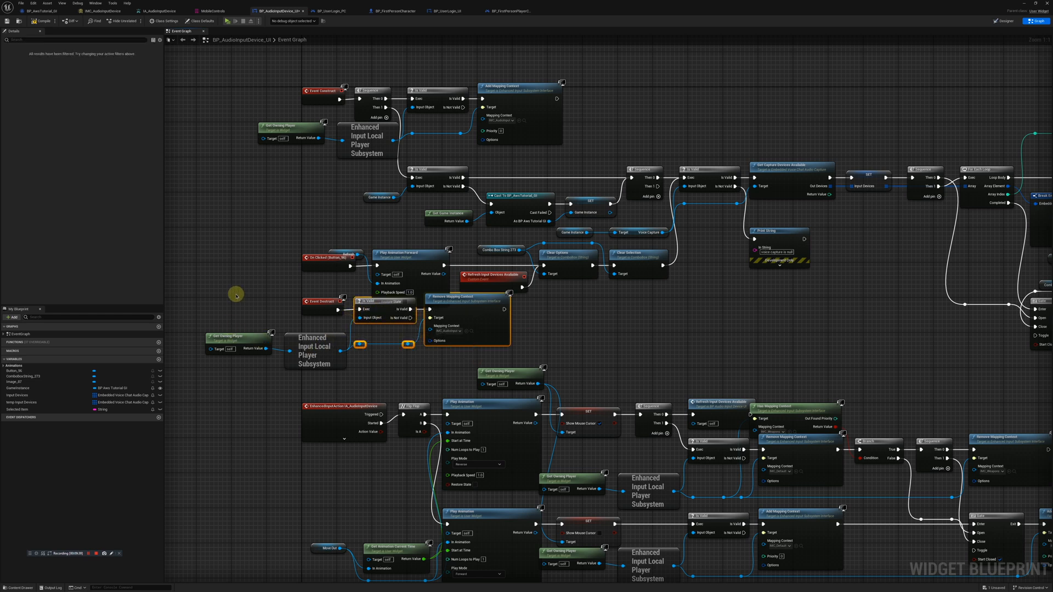
{"action": "left_click", "coordinate": [307, 305]}
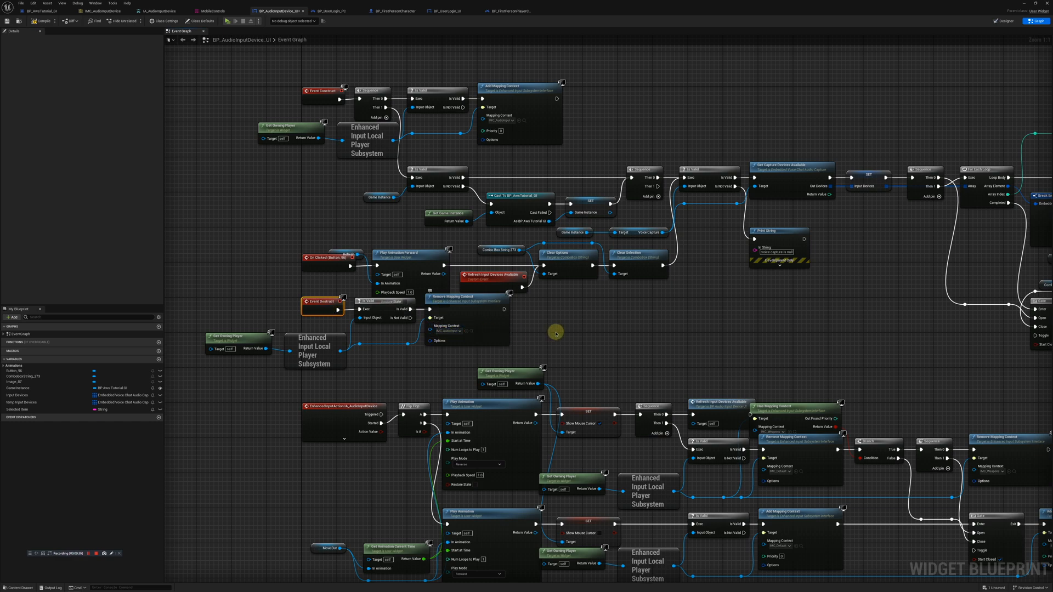
Inspect the Refresh Input Devices Available custom event, check the widget layout in the designer, and return to the event graph
{"action": "right_click_drag", "start_coordinate": [624, 320], "coordinate": [518, 365]}
{"action": "right_click_drag", "start_coordinate": [429, 345], "coordinate": [466, 350]}
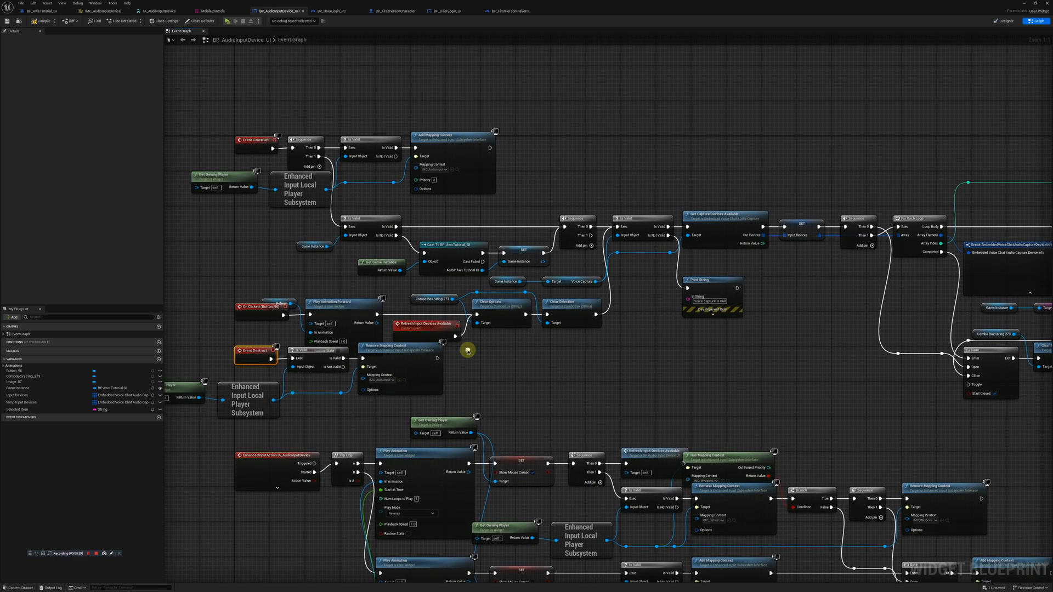
{"action": "left_click", "coordinate": [459, 333]}
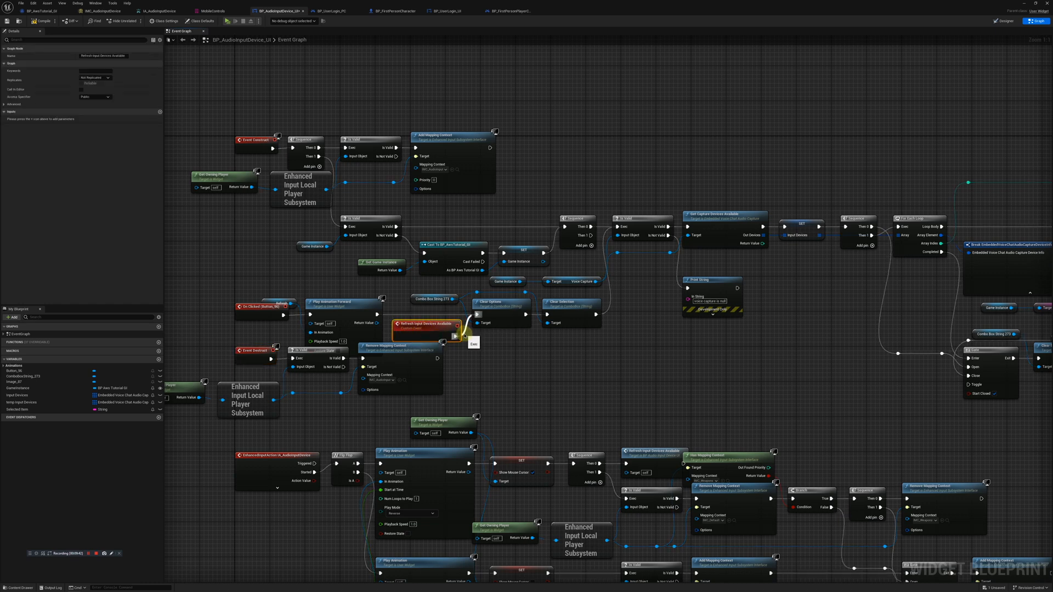
{"action": "right_click_drag", "start_coordinate": [503, 341], "coordinate": [491, 353]}
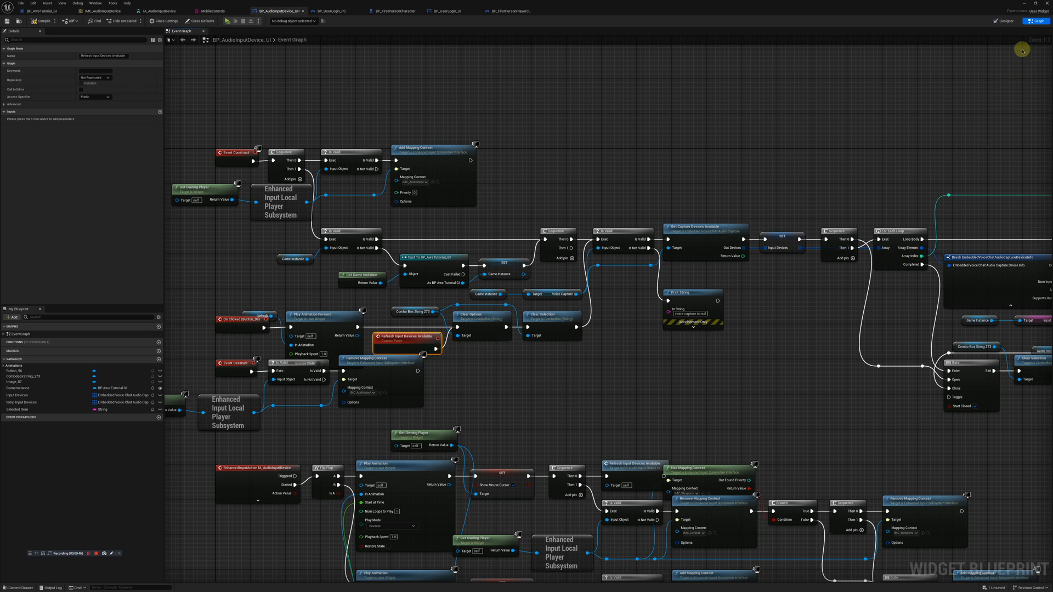
{"action": "left_click", "coordinate": [1004, 23]}
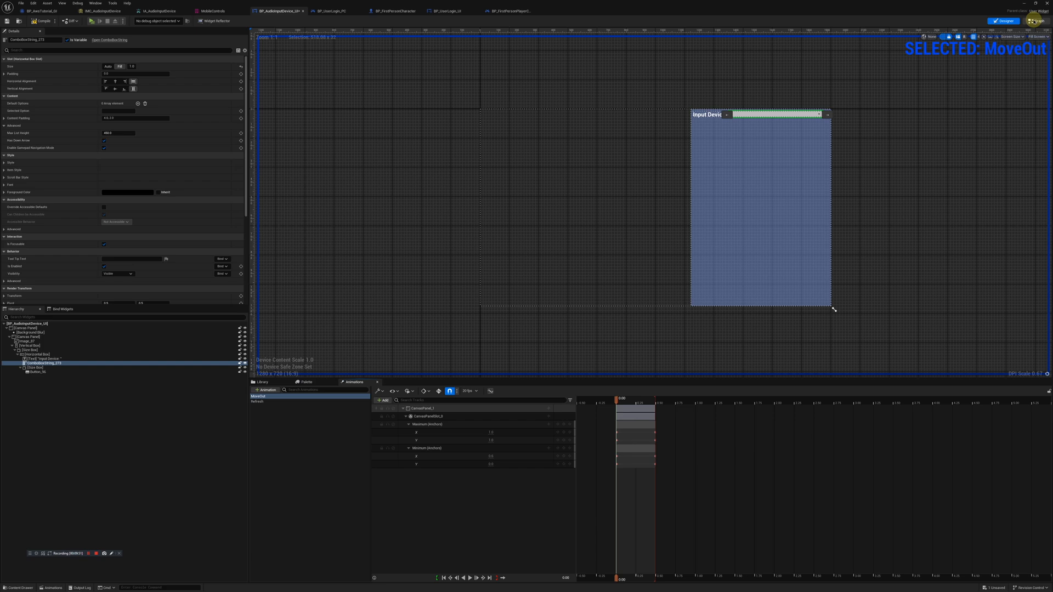
{"action": "left_click", "coordinate": [1027, 22]}
Examine the Clear Options and Clear Selection nodes that reset the combo box before the capture devices are fetched
{"action": "right_click_drag", "start_coordinate": [702, 339], "coordinate": [522, 346]}
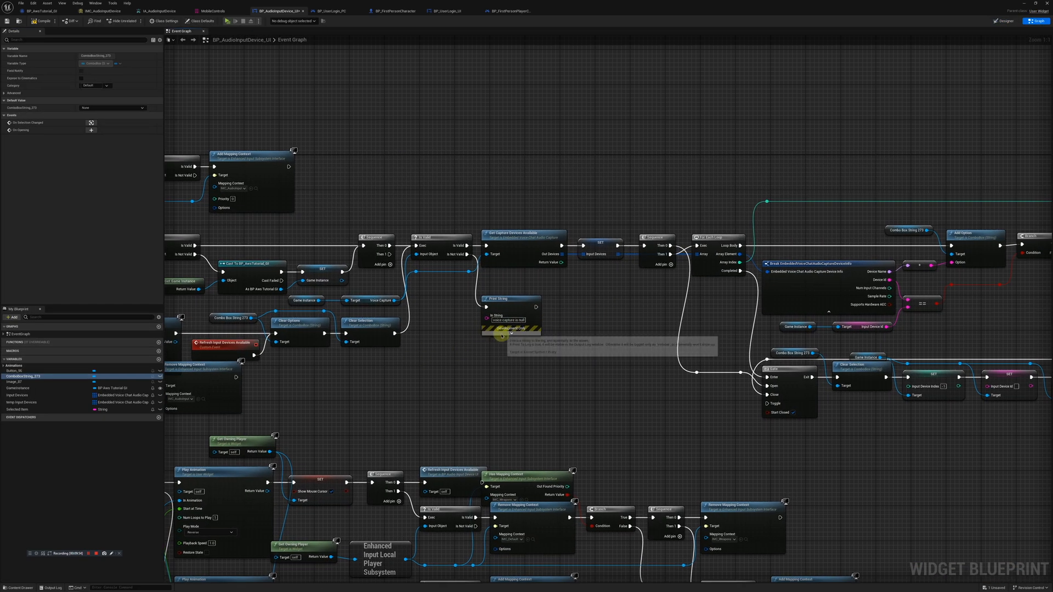
{"action": "right_click_drag", "start_coordinate": [575, 357], "coordinate": [610, 294]}
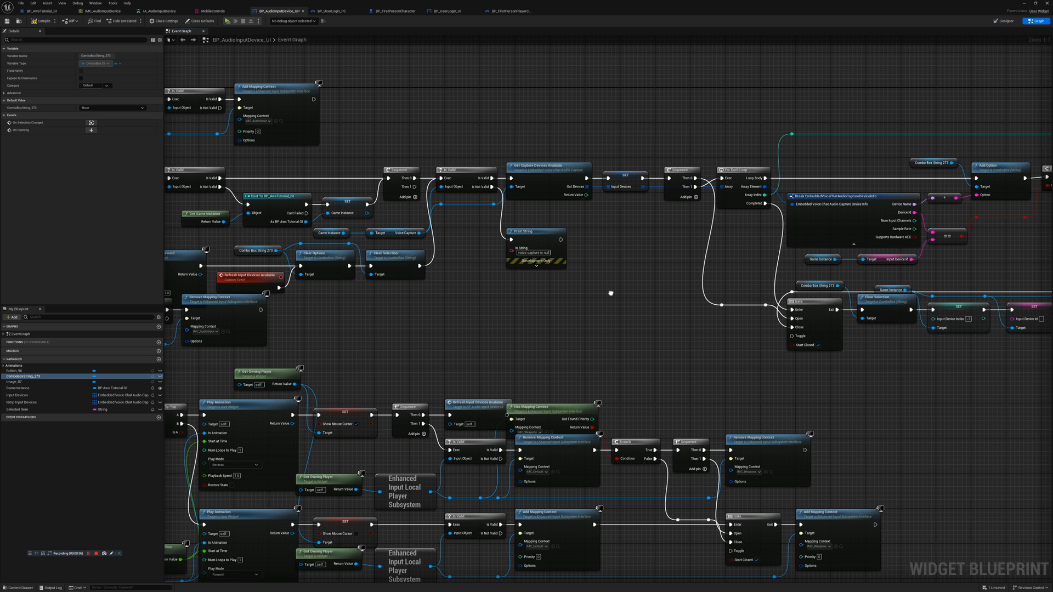
{"action": "right_click_drag", "start_coordinate": [359, 297], "coordinate": [383, 294]}
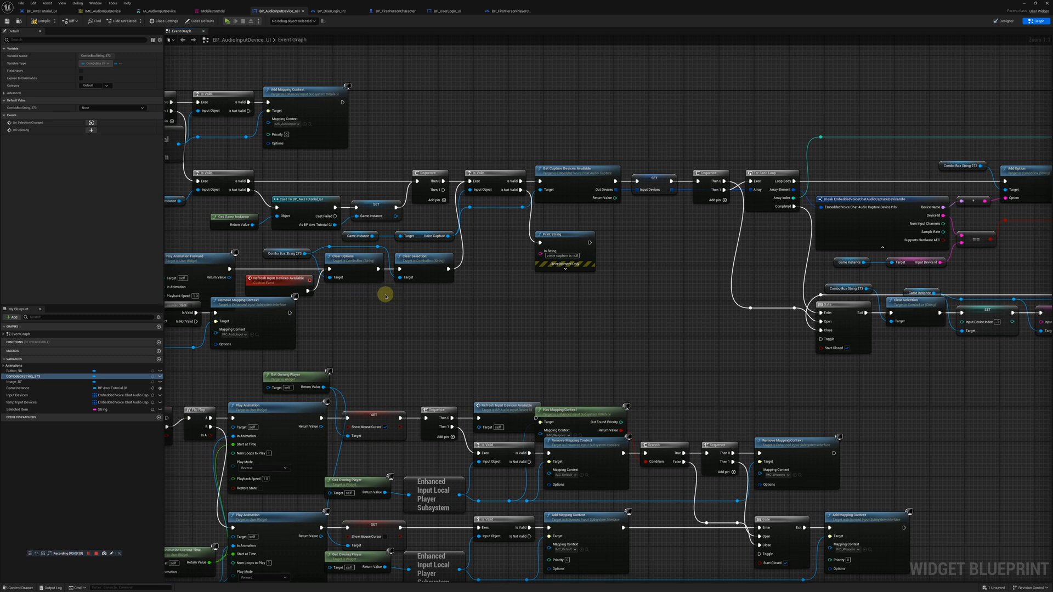
{"action": "left_click_drag", "start_coordinate": [446, 299], "coordinate": [372, 275]}
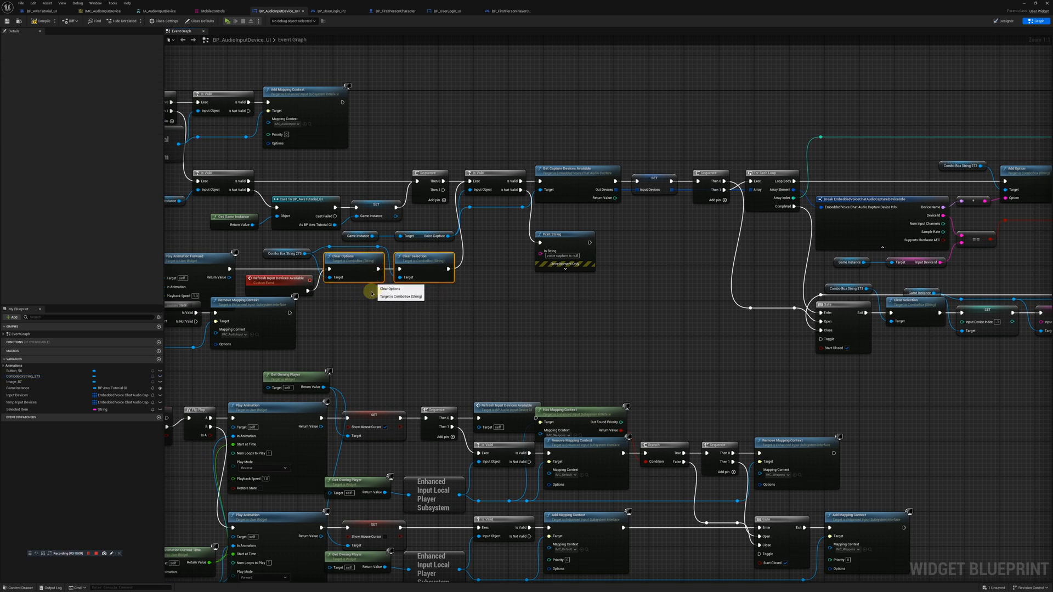
{"action": "left_click_drag", "start_coordinate": [438, 301], "coordinate": [376, 274]}
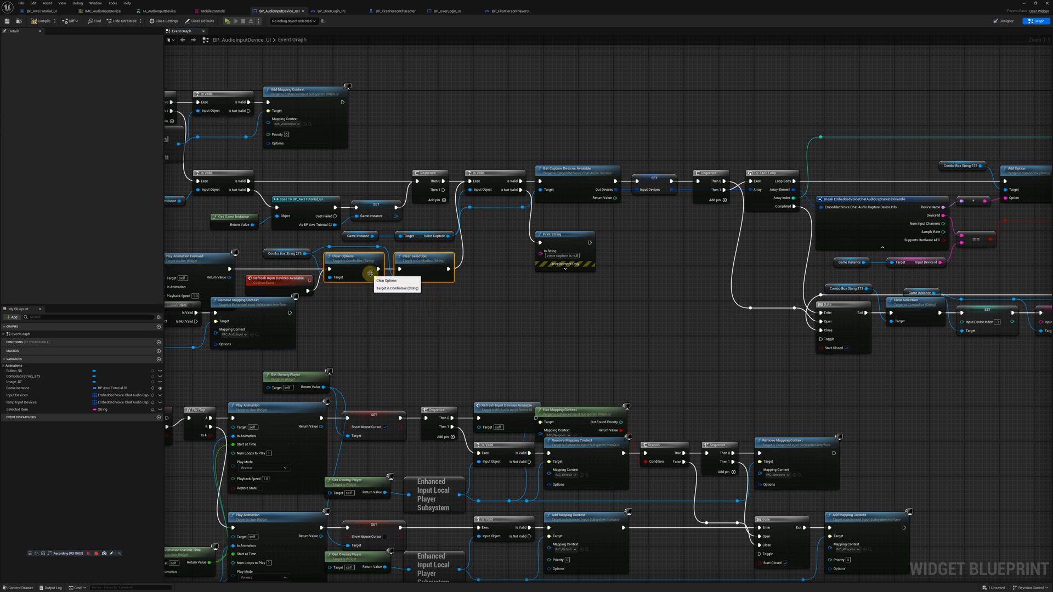
Examine the EnhancedInputAction IA_AudioInputDevice event and the Get Animation Current Time node that feeds its Play Animation nodes
{"action": "right_click_drag", "start_coordinate": [400, 306], "coordinate": [511, 220]}
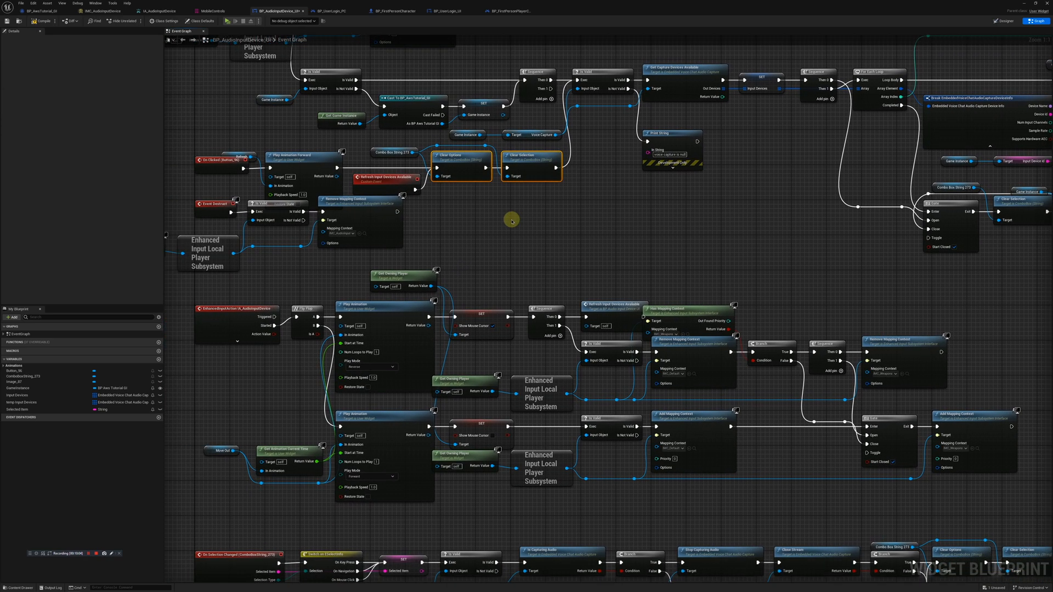
{"action": "right_click_drag", "start_coordinate": [620, 252], "coordinate": [709, 178]}
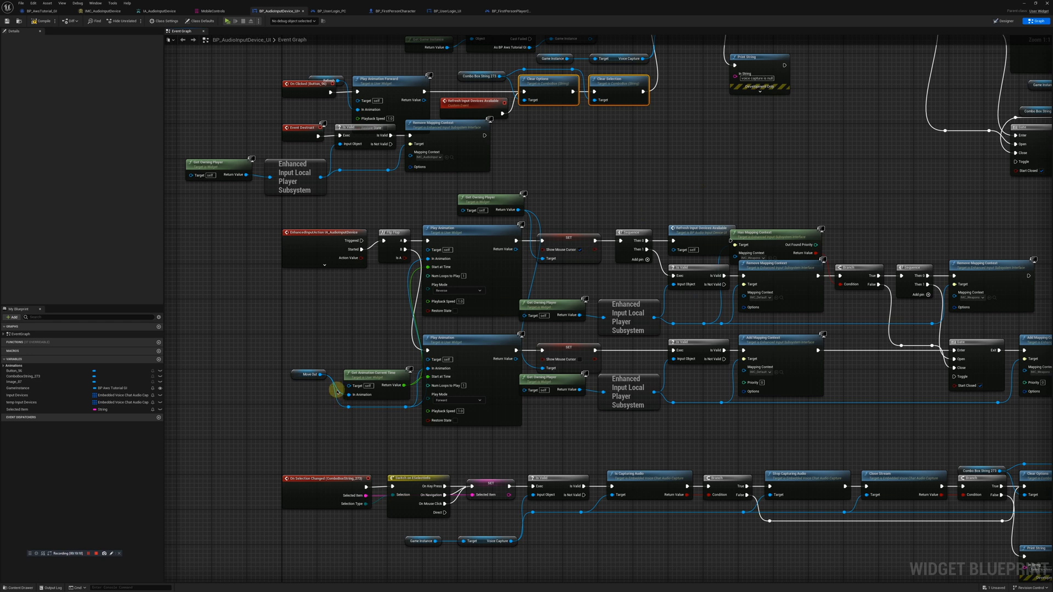
{"action": "right_click_drag", "start_coordinate": [282, 324], "coordinate": [298, 281]}
{"action": "left_click_drag", "start_coordinate": [297, 283], "coordinate": [421, 382]}
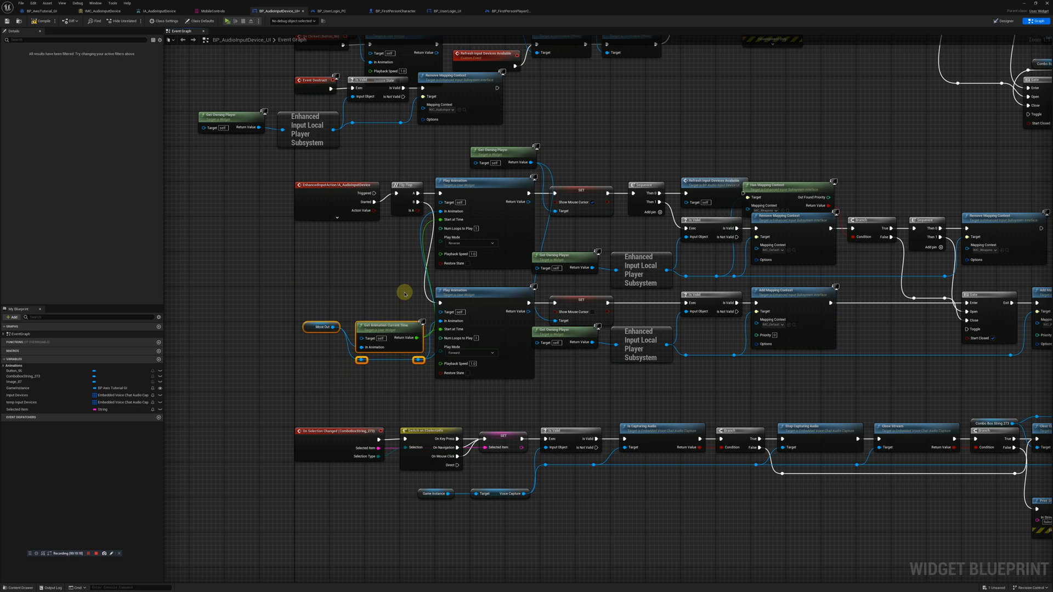
{"action": "right_click_drag", "start_coordinate": [751, 369], "coordinate": [616, 352]}
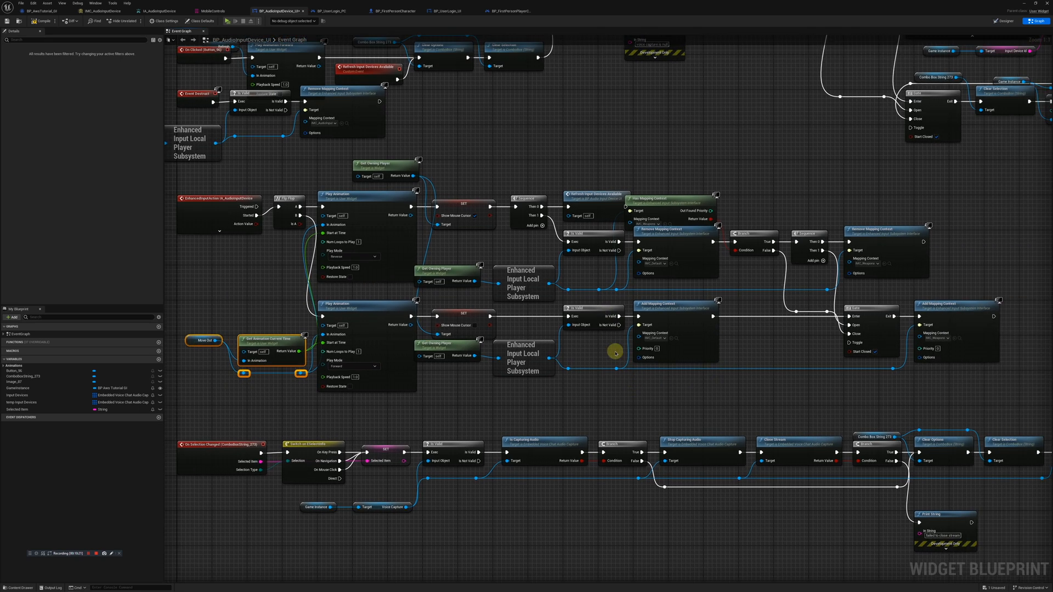
Inspect the Refresh Input Devices Available call and the neighbouring Remove Mapping Context nodes that follow the Show Mouse Cursor setter
{"action": "right_click_drag", "start_coordinate": [496, 159], "coordinate": [451, 156]}
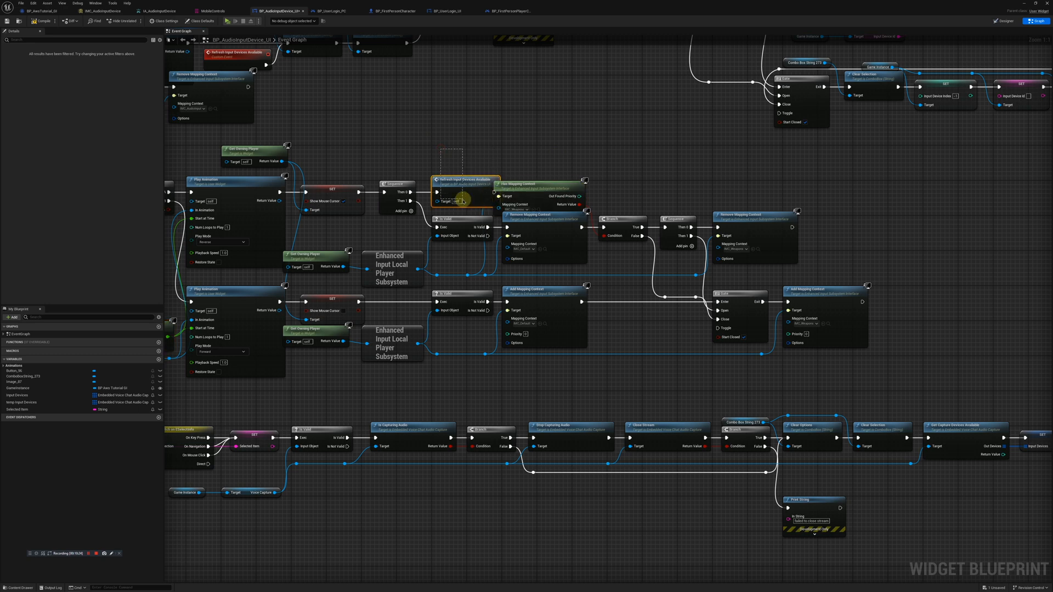
{"action": "left_click", "coordinate": [448, 187]}
{"action": "right_click_drag", "start_coordinate": [379, 121], "coordinate": [468, 147]}
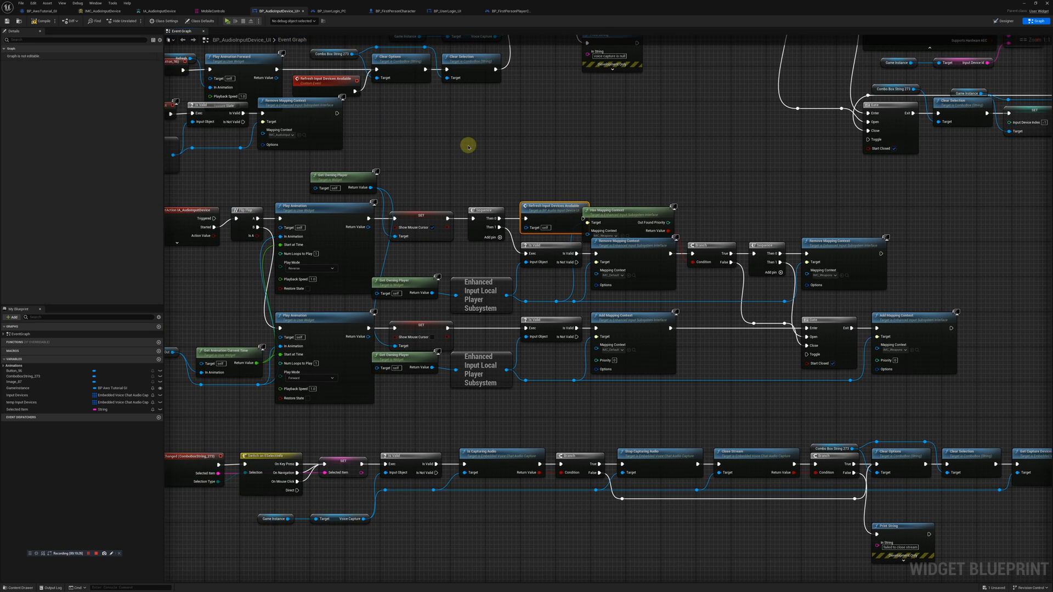
{"action": "right_click_drag", "start_coordinate": [380, 156], "coordinate": [452, 169]}
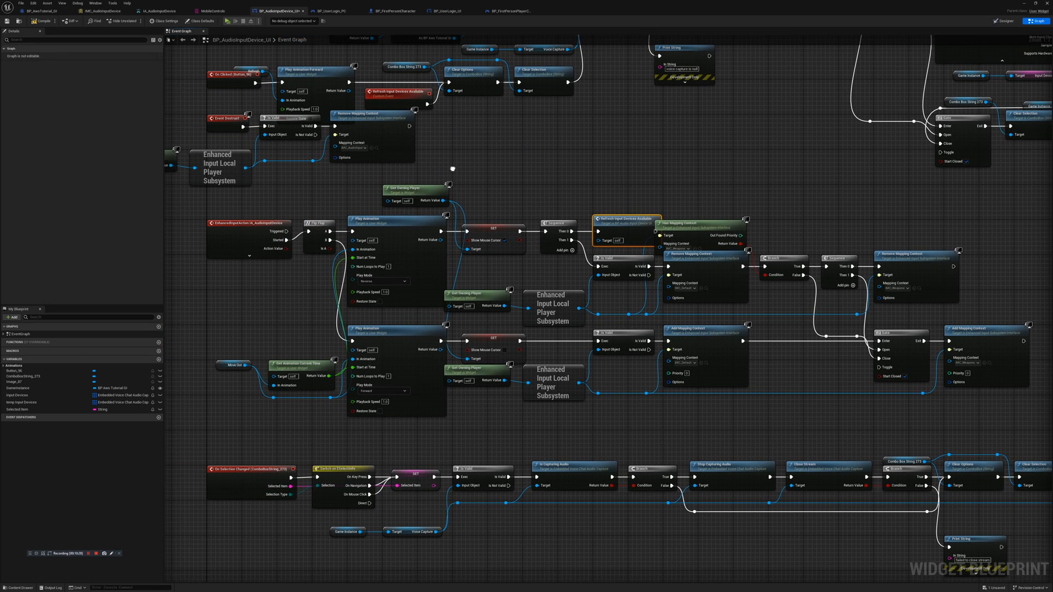
{"action": "right_click_drag", "start_coordinate": [515, 206], "coordinate": [429, 206]}
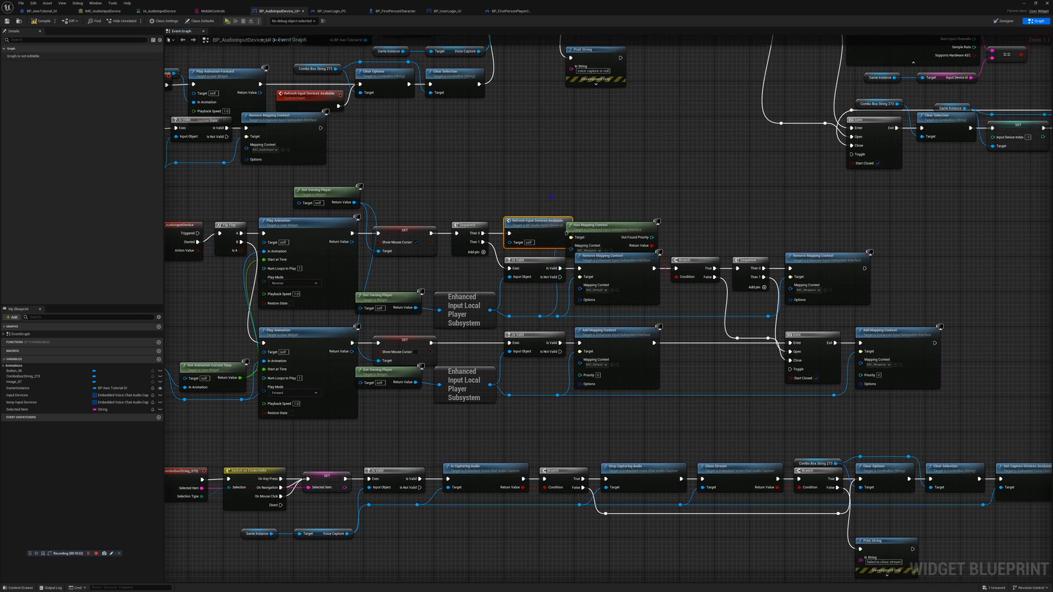
{"action": "right_click_drag", "start_coordinate": [550, 197], "coordinate": [495, 163]}
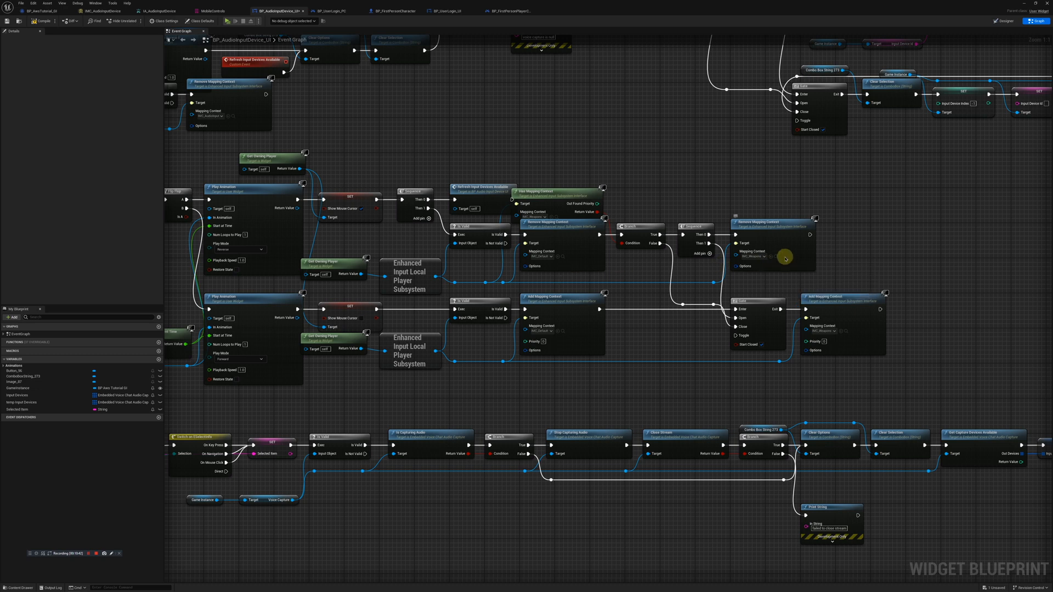
Trace the Flip Flop's A and B branches, highlighting each branch's animation, mouse cursor and mapping context nodes
{"action": "right_click_drag", "start_coordinate": [631, 275], "coordinate": [689, 299]}
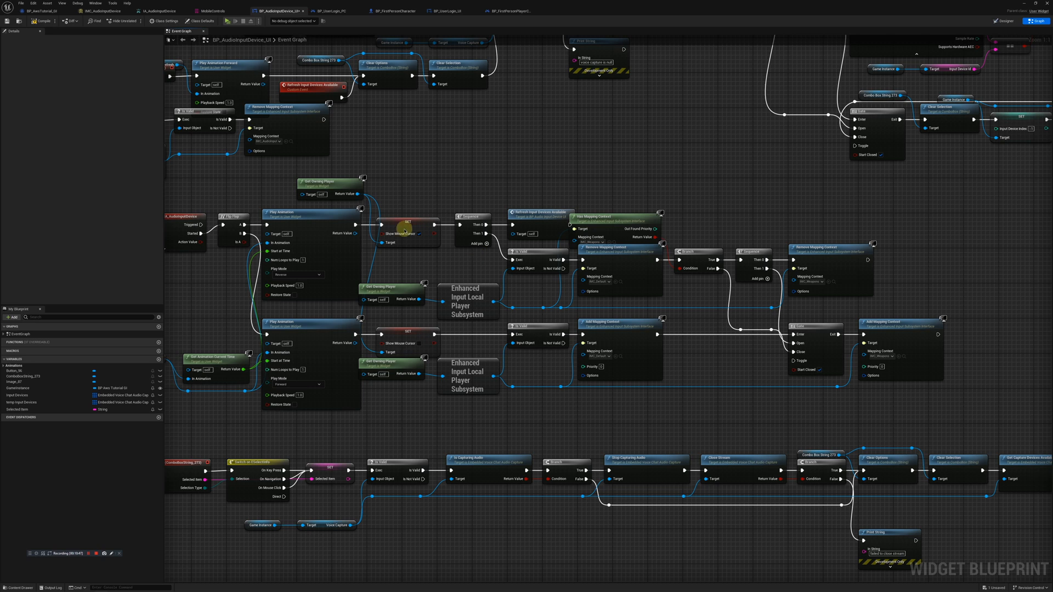
{"action": "right_click_drag", "start_coordinate": [240, 174], "coordinate": [258, 141]}
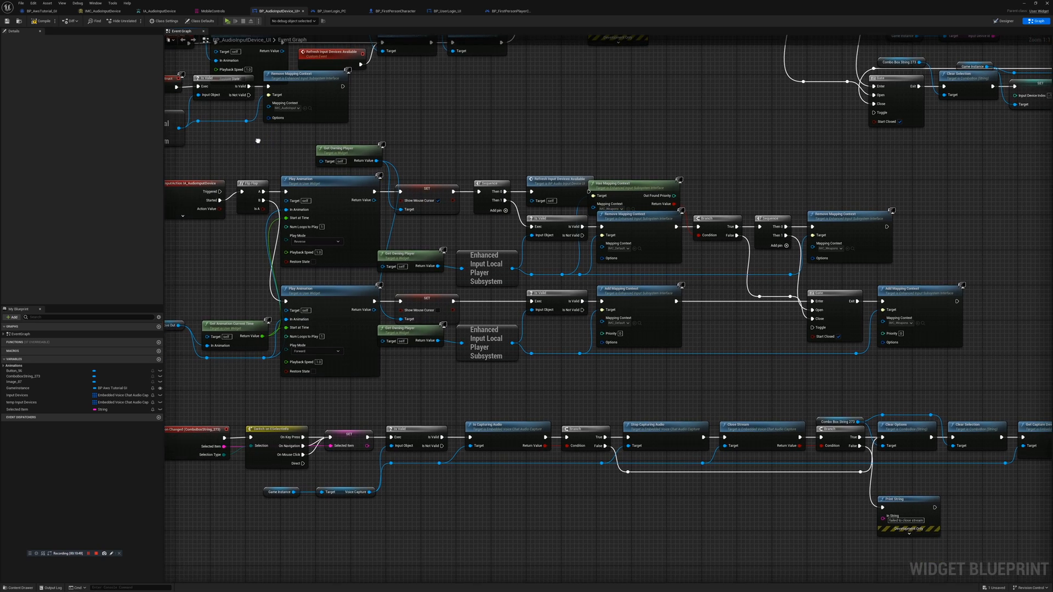
{"action": "left_click", "coordinate": [250, 184]}
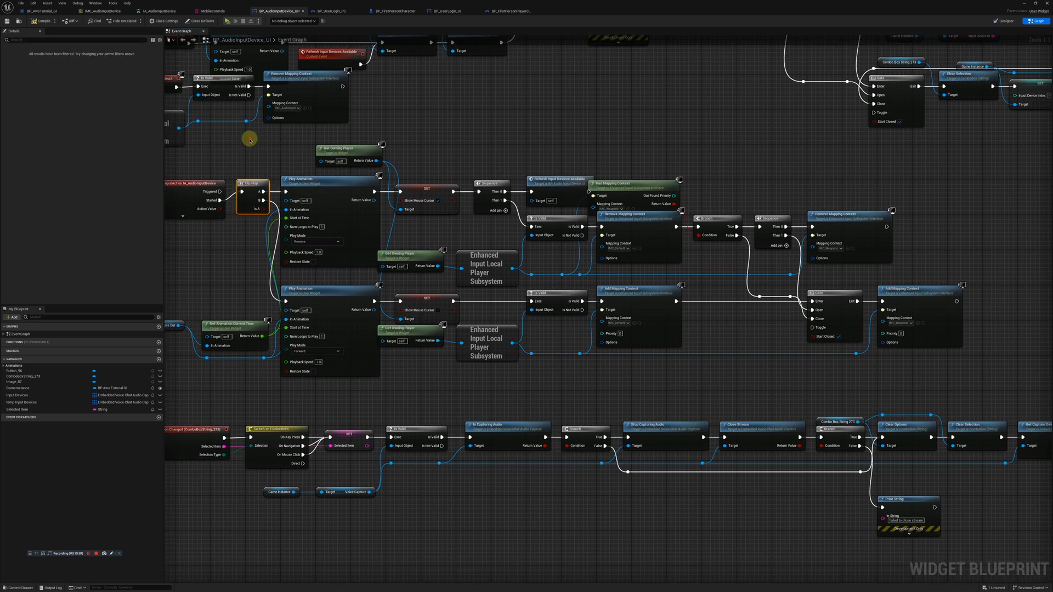
{"action": "left_click_drag", "start_coordinate": [250, 138], "coordinate": [889, 267]}
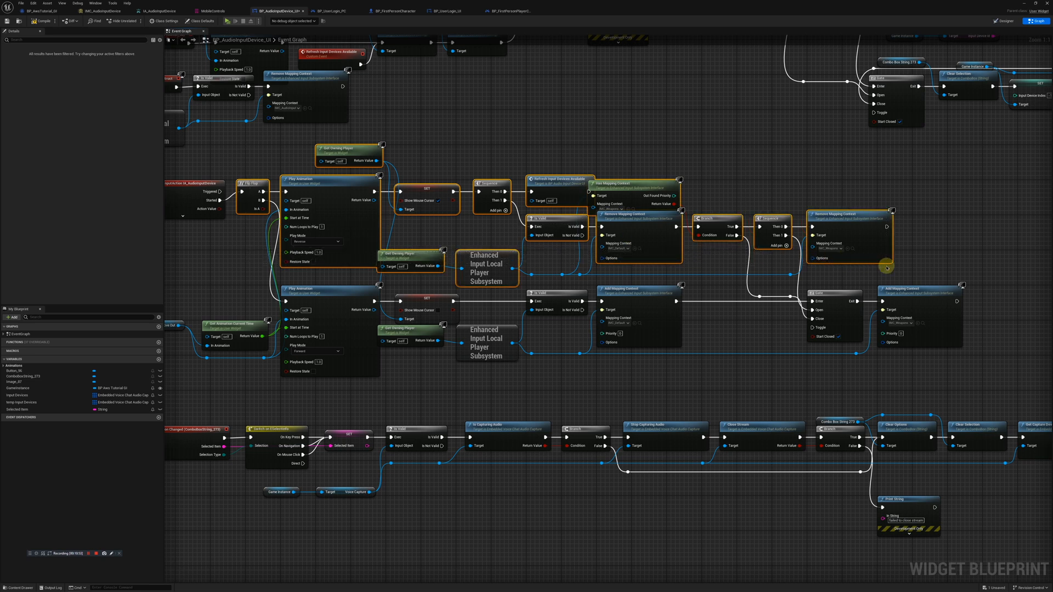
{"action": "left_click_drag", "start_coordinate": [292, 136], "coordinate": [851, 283]}
{"action": "left_click_drag", "start_coordinate": [203, 276], "coordinate": [938, 376]}
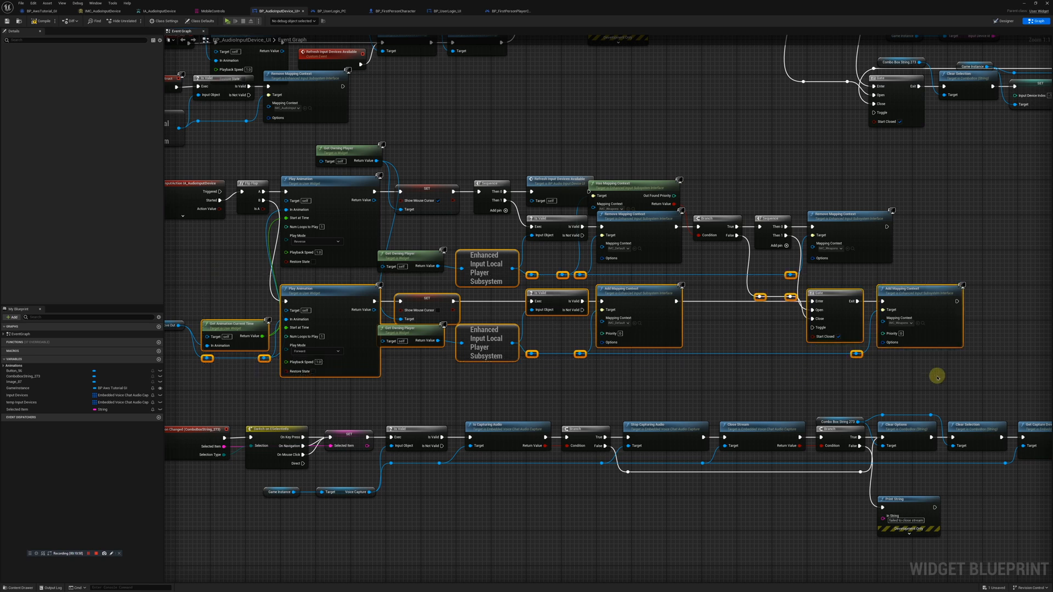
Examine the On Selection Changed (ComboBoxString_273) event with its selection type switch and Selected Item setter
{"action": "right_click_drag", "start_coordinate": [619, 383], "coordinate": [665, 295]}
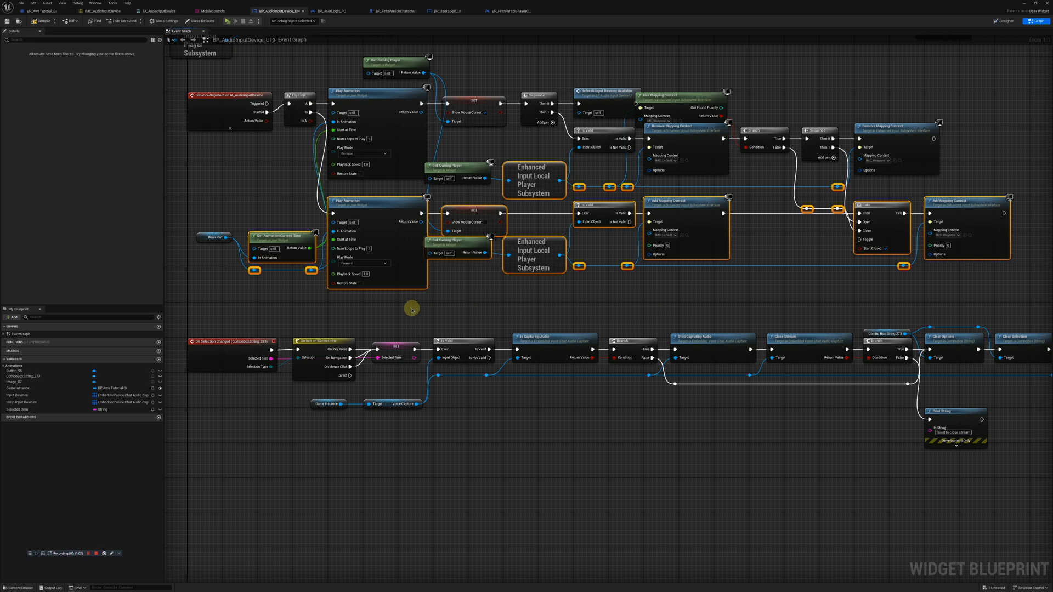
{"action": "right_click_drag", "start_coordinate": [466, 304], "coordinate": [494, 266]}
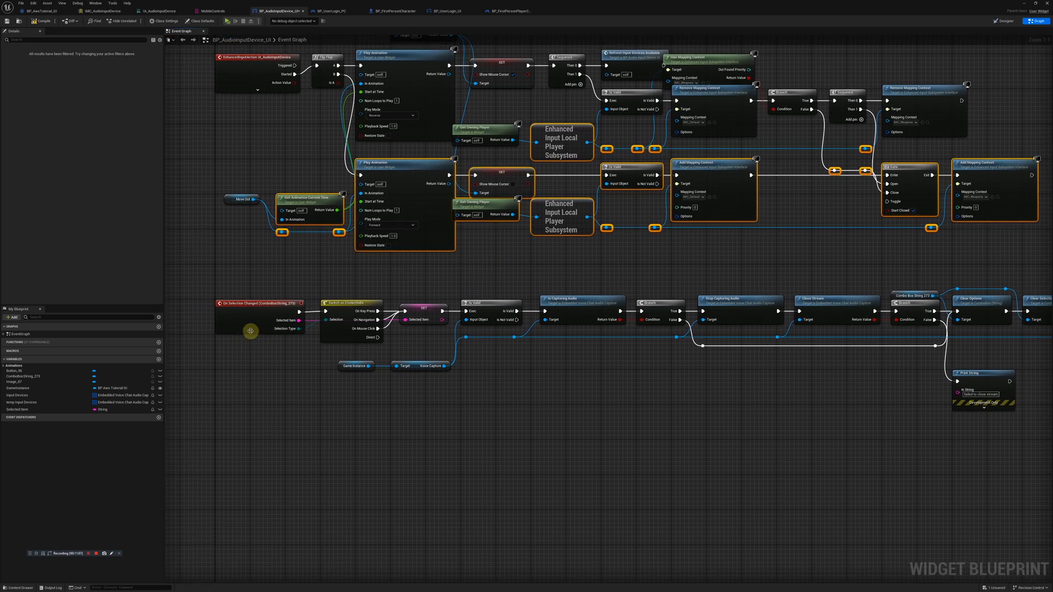
{"action": "left_click_drag", "start_coordinate": [251, 331], "coordinate": [329, 339]}
{"action": "right_click_drag", "start_coordinate": [578, 374], "coordinate": [653, 388]}
{"action": "scroll", "coordinate": [430, 395], "scroll_direction": "down", "scroll_amount": 5}
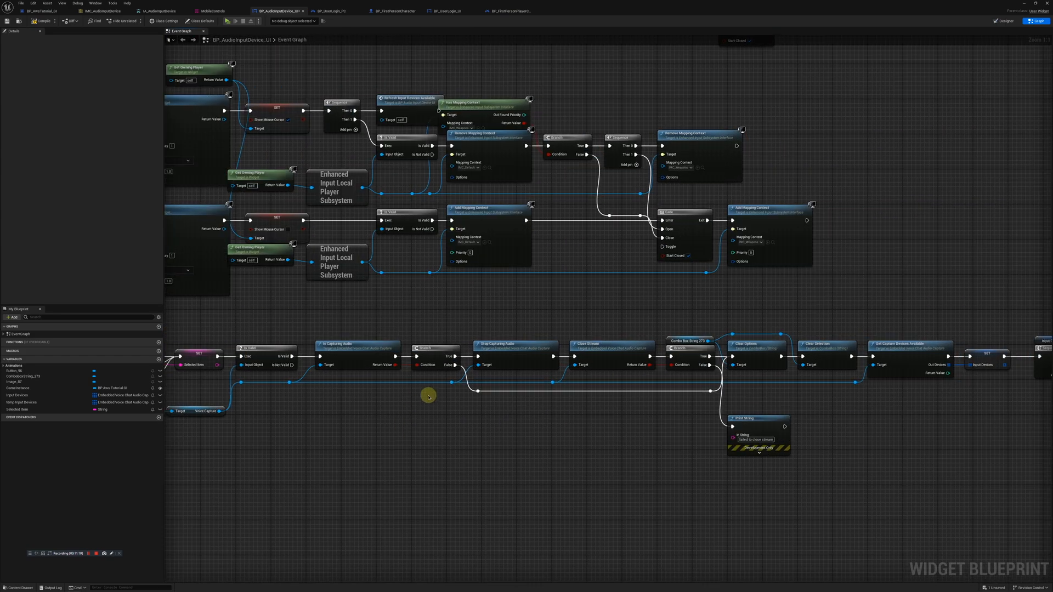
{"action": "right_click_drag", "start_coordinate": [434, 399], "coordinate": [540, 373]}
{"action": "scroll", "coordinate": [540, 373], "scroll_direction": "up", "scroll_amount": 5}
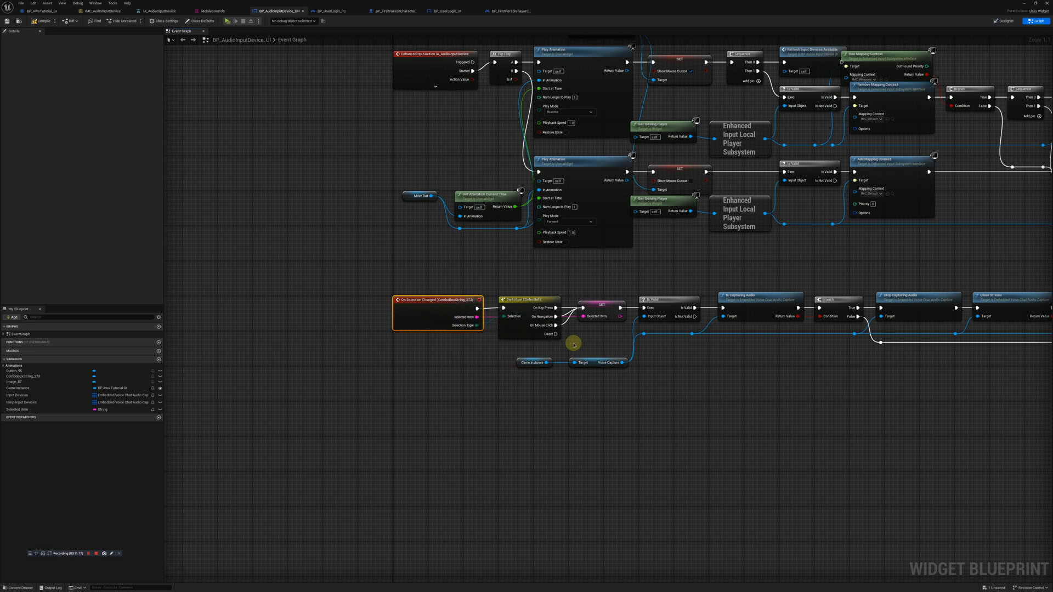
Examine the Is Capturing Audio check and the Stop Capturing Audio and Close Stream nodes in the selection-change chain
{"action": "right_click_drag", "start_coordinate": [742, 372], "coordinate": [557, 394]}
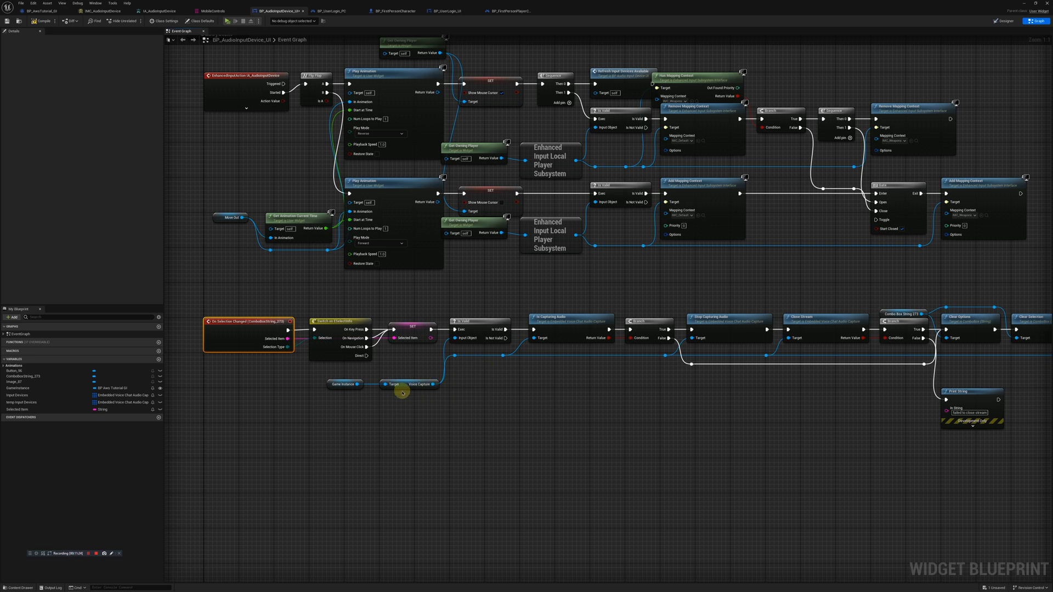
{"action": "right_click_drag", "start_coordinate": [591, 353], "coordinate": [529, 360]}
{"action": "left_click_drag", "start_coordinate": [477, 309], "coordinate": [545, 375]}
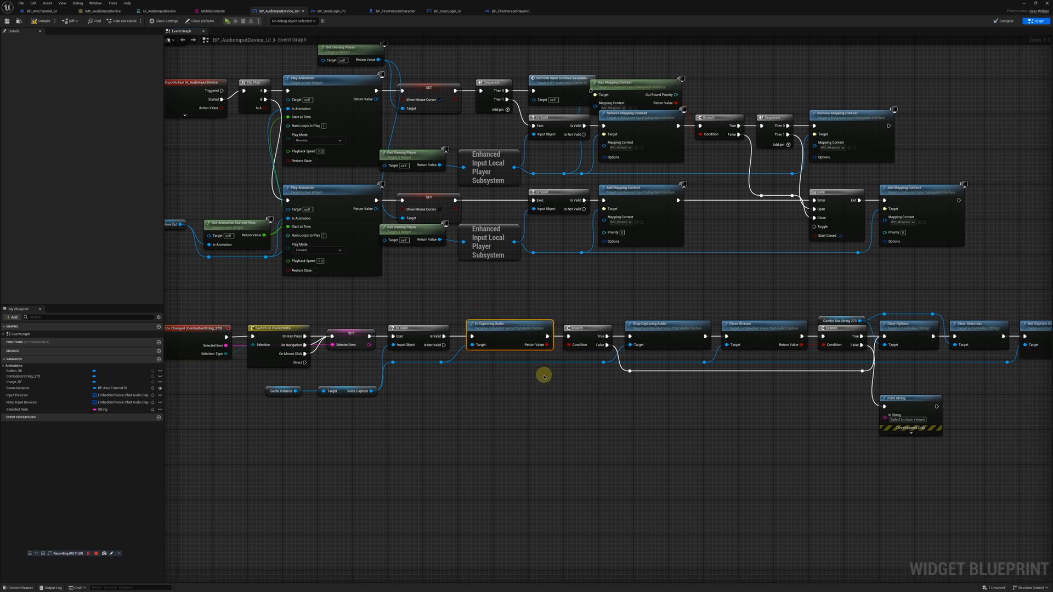
{"action": "right_click_drag", "start_coordinate": [598, 389], "coordinate": [437, 292]}
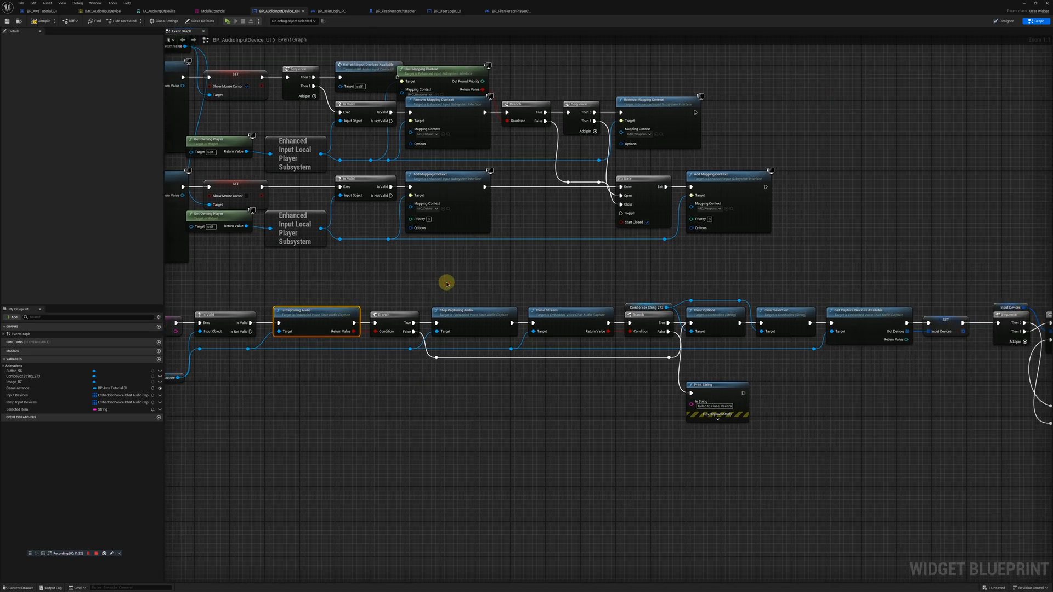
{"action": "left_click", "coordinate": [403, 355]}
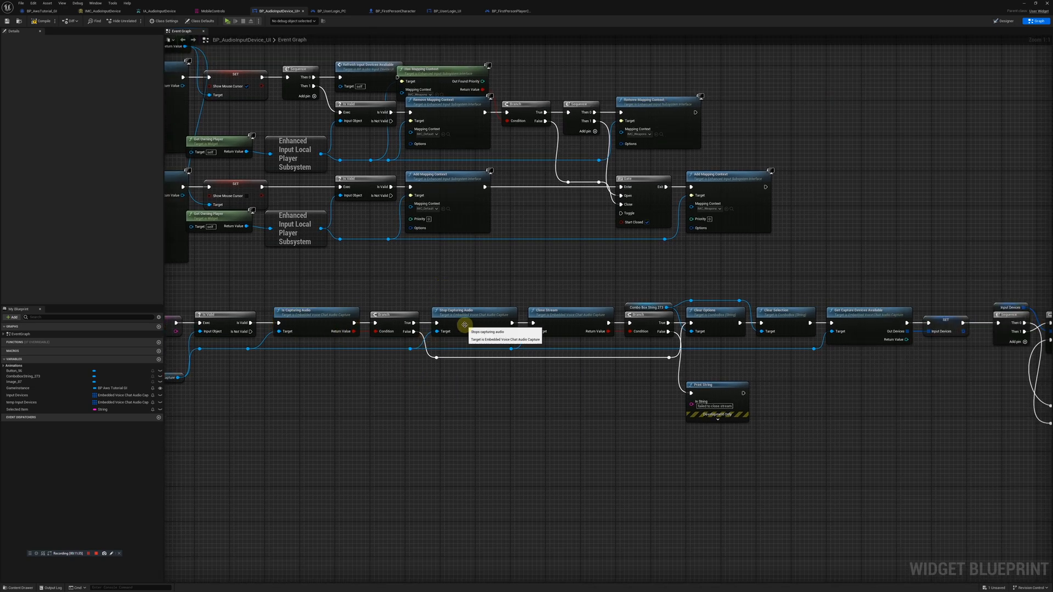
{"action": "left_click_drag", "start_coordinate": [452, 287], "coordinate": [573, 341]}
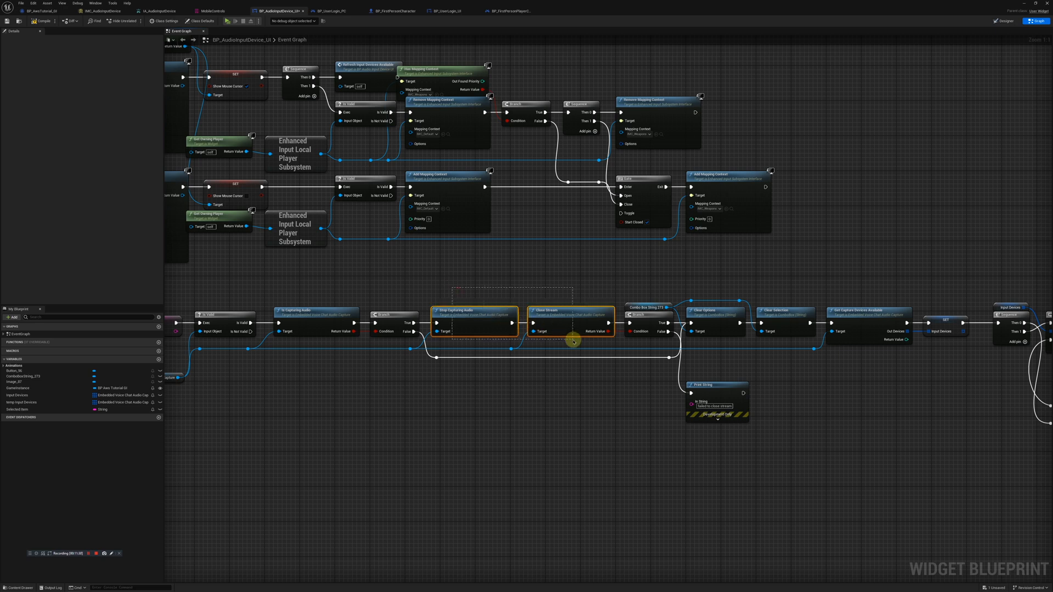
{"action": "right_click_drag", "start_coordinate": [632, 393], "coordinate": [465, 396]}
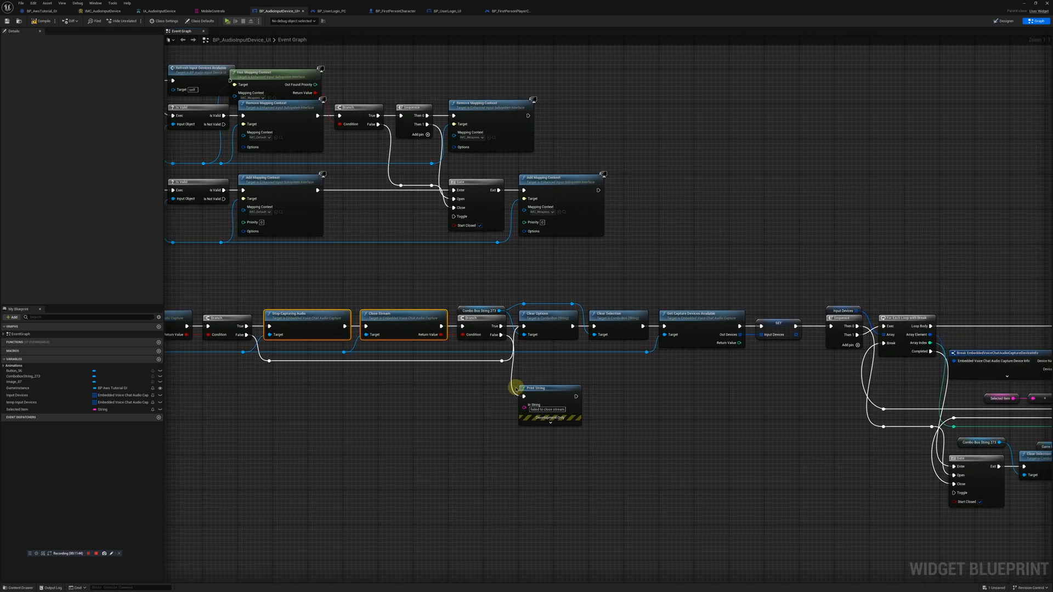
Inspect the selection-change chain's Clear Options, Clear Selection and Get Capture Devices Available nodes and its Input Devices setter
{"action": "right_click_drag", "start_coordinate": [648, 375], "coordinate": [505, 348]}
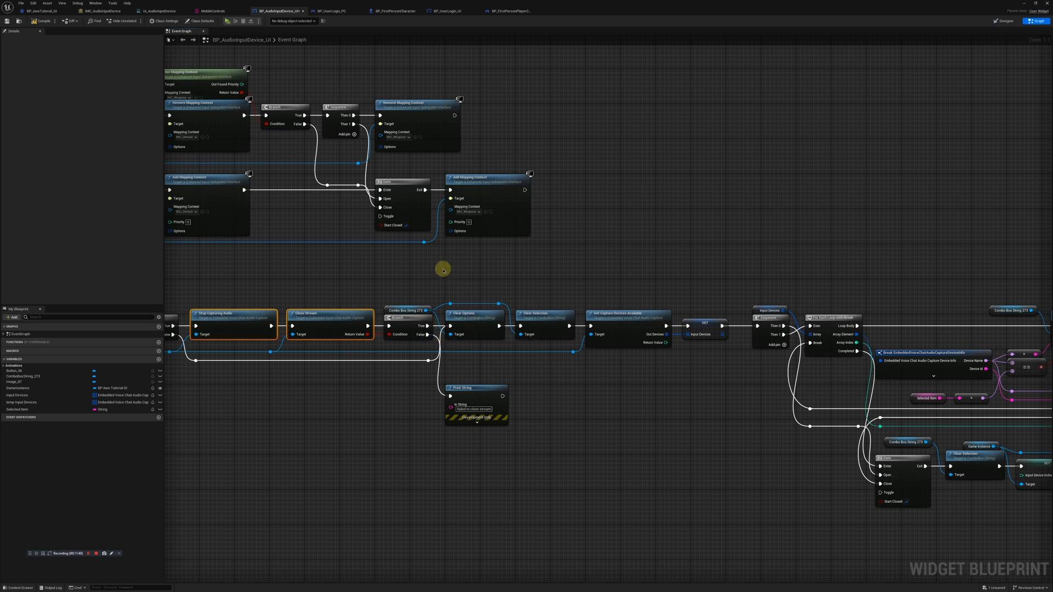
{"action": "left_click_drag", "start_coordinate": [445, 275], "coordinate": [606, 354]}
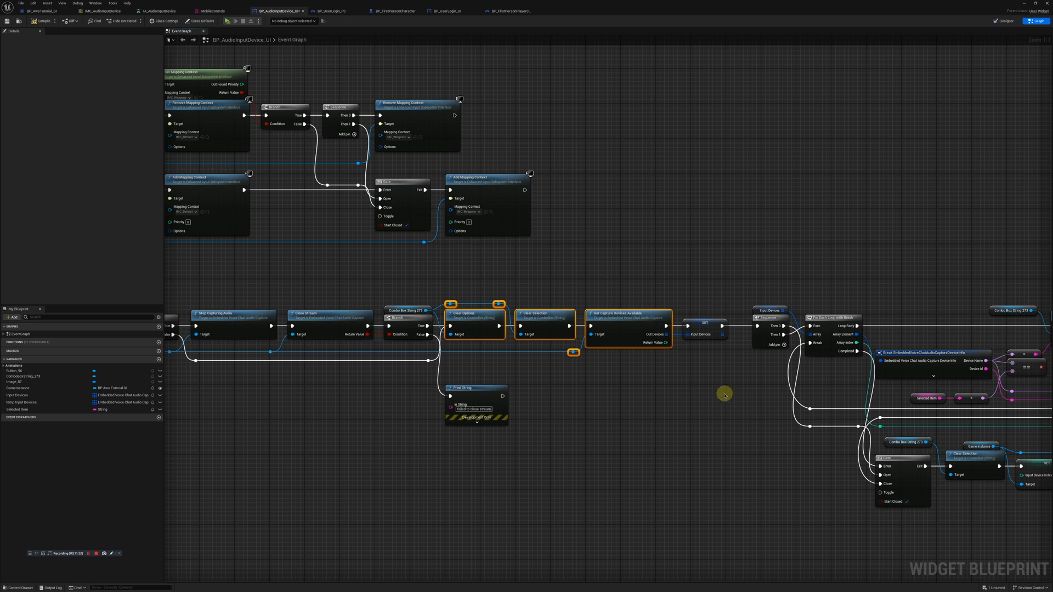
{"action": "right_click_drag", "start_coordinate": [724, 395], "coordinate": [597, 390]}
{"action": "left_click", "coordinate": [597, 390]}
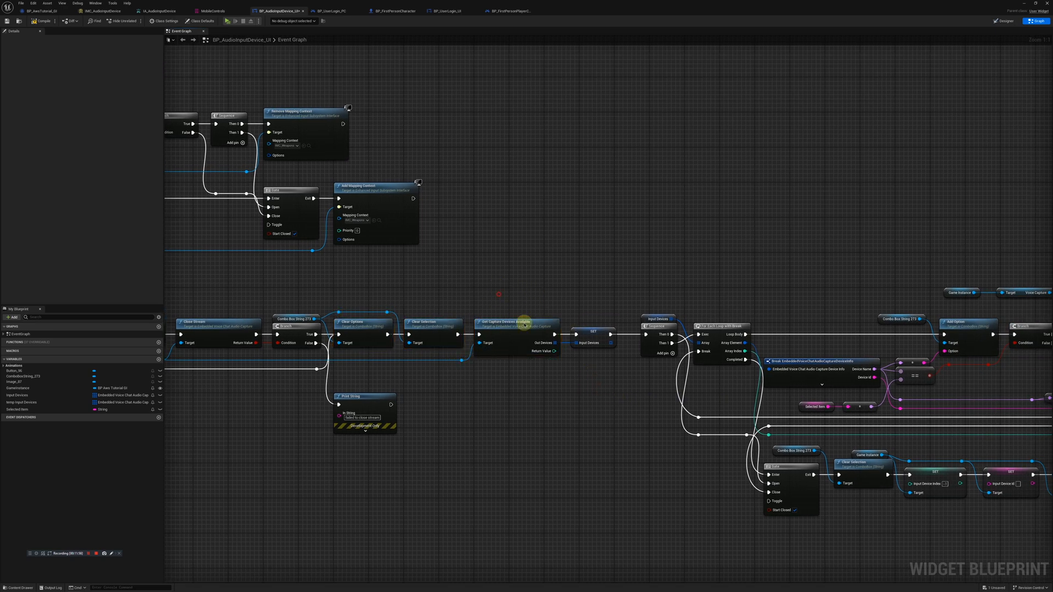
{"action": "left_click_drag", "start_coordinate": [526, 324], "coordinate": [639, 381]}
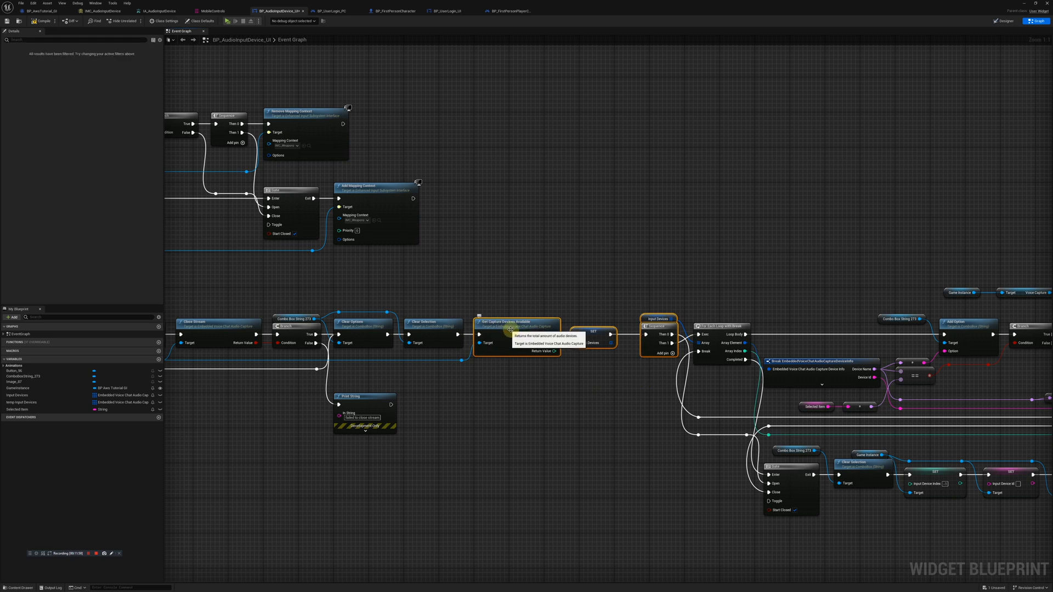
{"action": "left_click", "coordinate": [601, 343]}
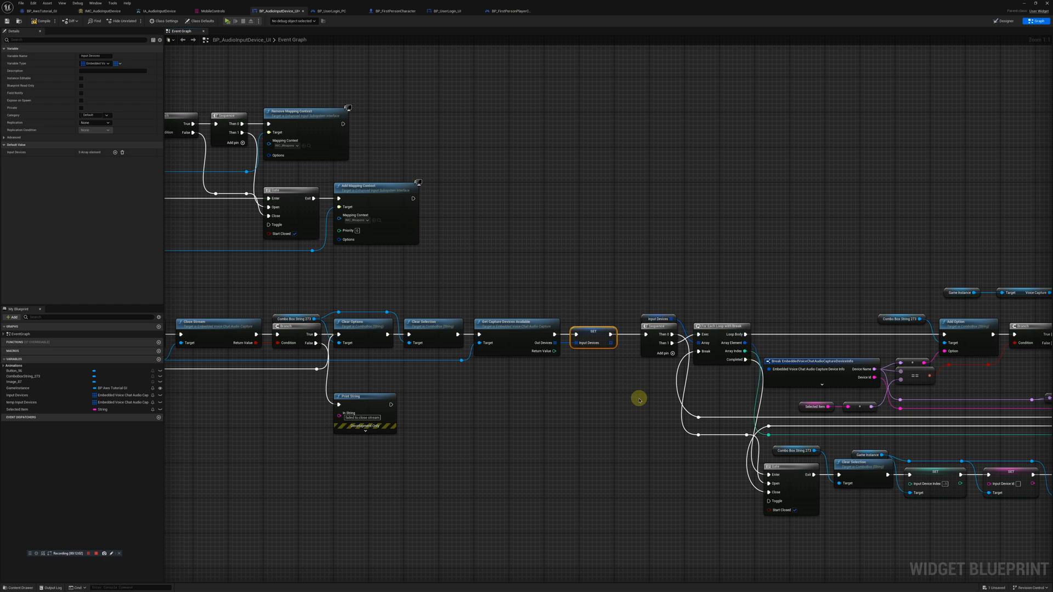
Examine the Sequence node and the For Each Loop with Break that iterates over Input Devices
{"action": "right_click_drag", "start_coordinate": [640, 398], "coordinate": [379, 311]}
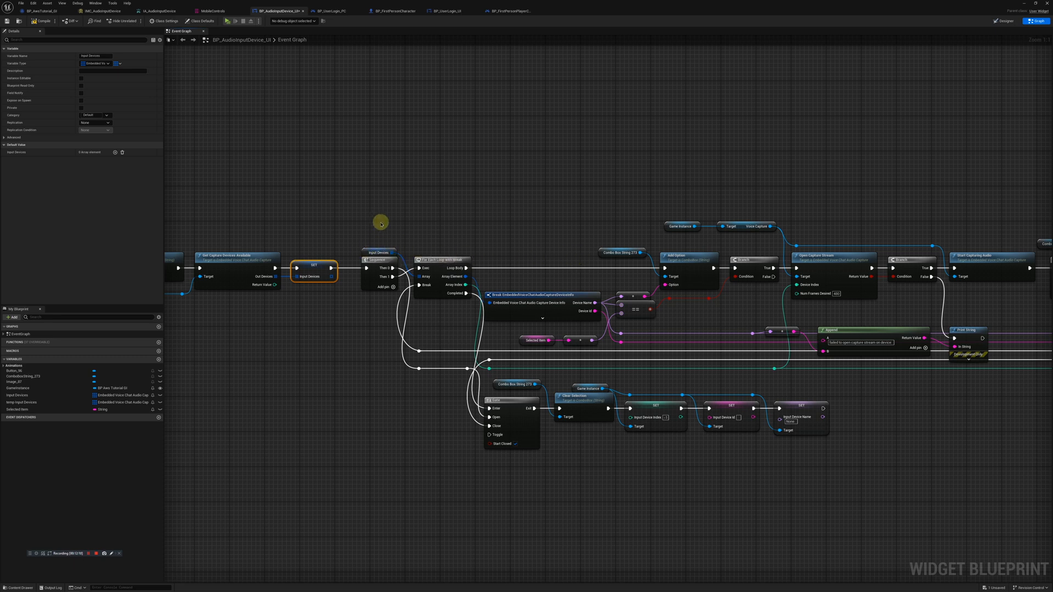
{"action": "left_click", "coordinate": [430, 244]}
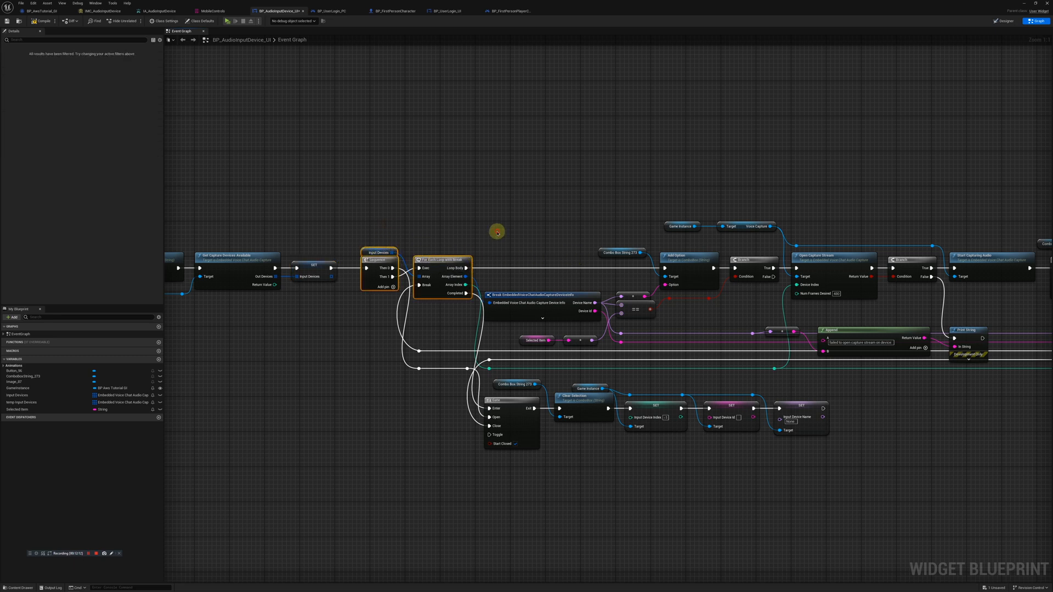
{"action": "right_click_drag", "start_coordinate": [529, 234], "coordinate": [386, 253]}
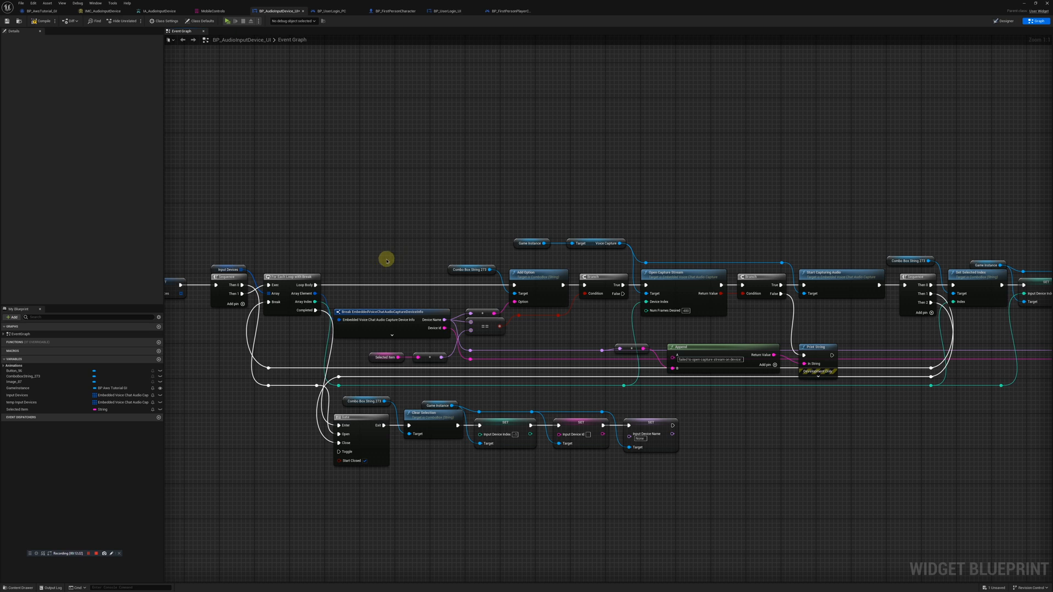
Highlight and follow the loop body from Add Option through Open Capture Stream and Start Capturing Audio to the input device setters
{"action": "right_click_drag", "start_coordinate": [510, 200], "coordinate": [393, 202]}
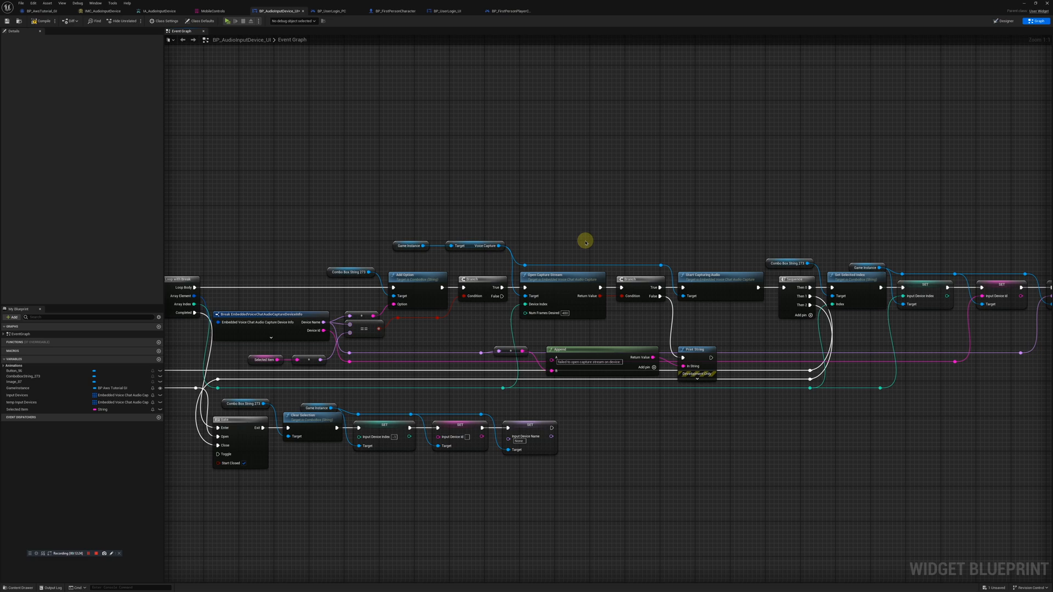
{"action": "right_click_drag", "start_coordinate": [585, 242], "coordinate": [616, 203]}
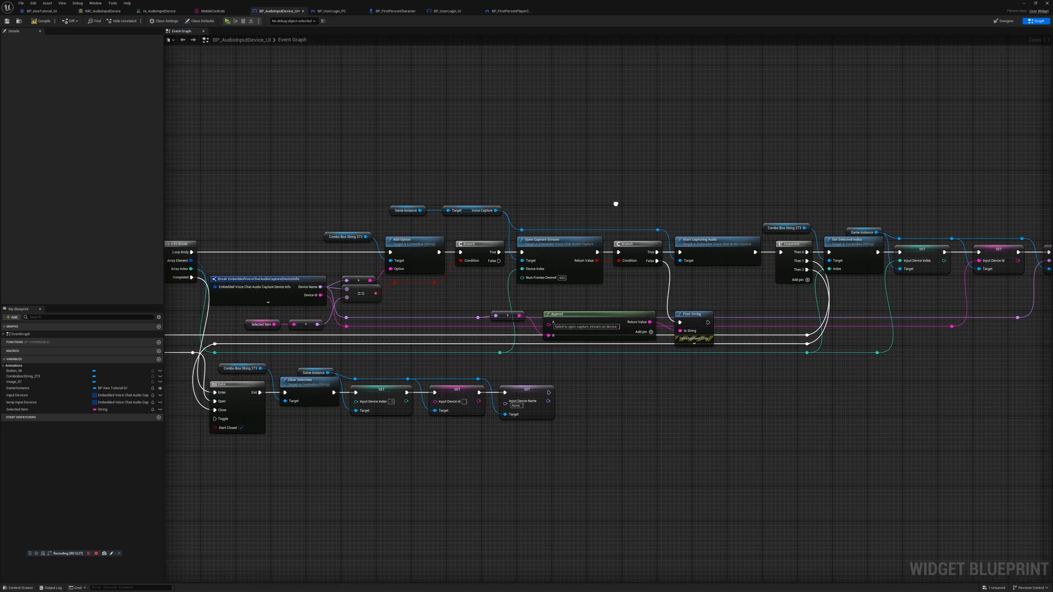
{"action": "left_click_drag", "start_coordinate": [280, 146], "coordinate": [971, 388]}
{"action": "right_click_drag", "start_coordinate": [971, 388], "coordinate": [761, 404]}
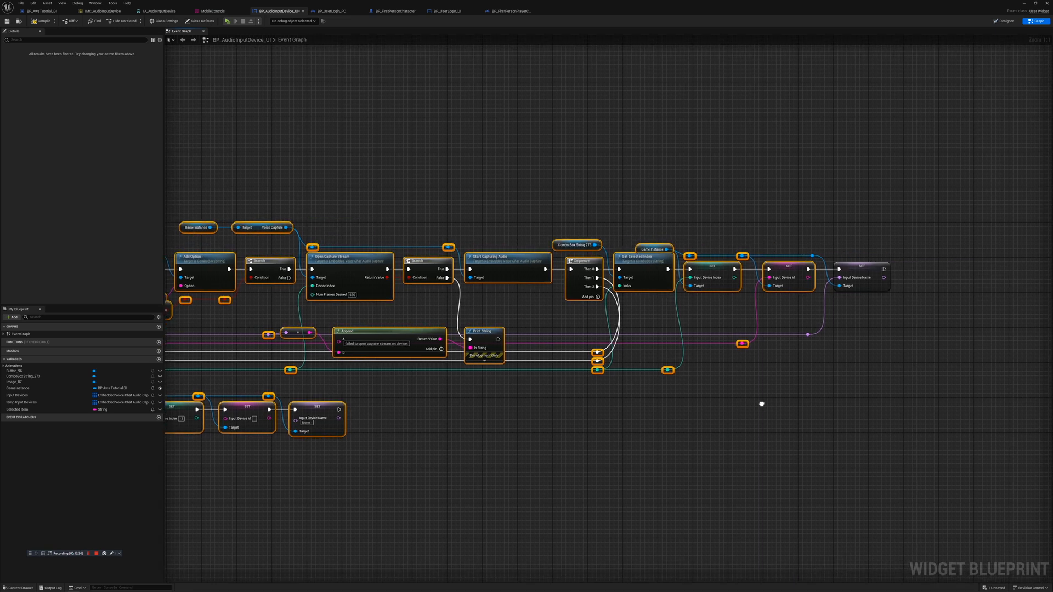
Examine the capture-stream nodes after the loop, plus the Gate and Clear Selection chain with its input device setters
{"action": "left_click_drag", "start_coordinate": [301, 176], "coordinate": [870, 430]}
{"action": "right_click_drag", "start_coordinate": [446, 414], "coordinate": [665, 417]}
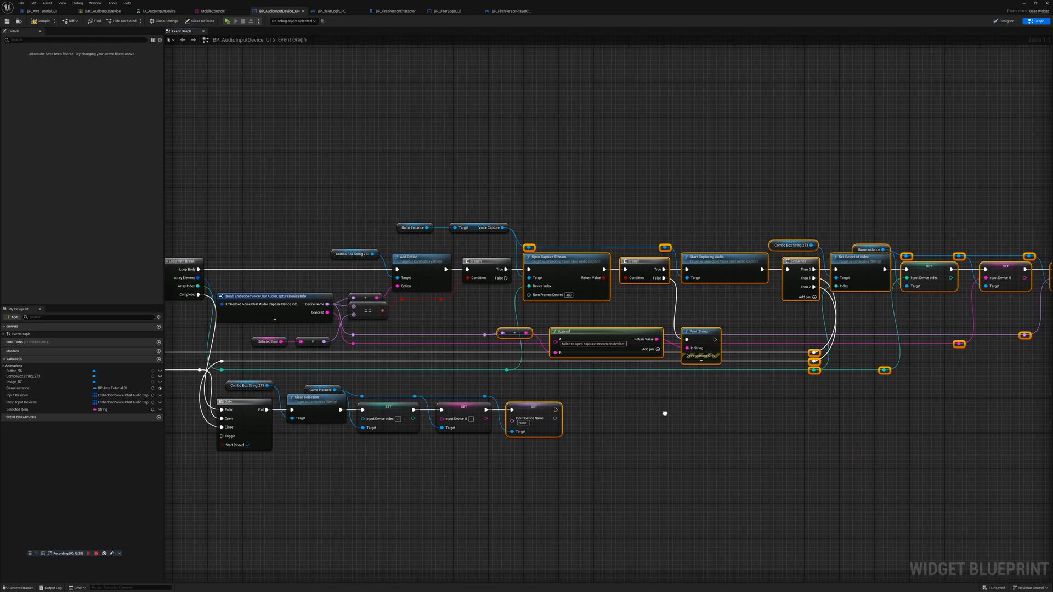
{"action": "right_click_drag", "start_coordinate": [369, 468], "coordinate": [414, 470]}
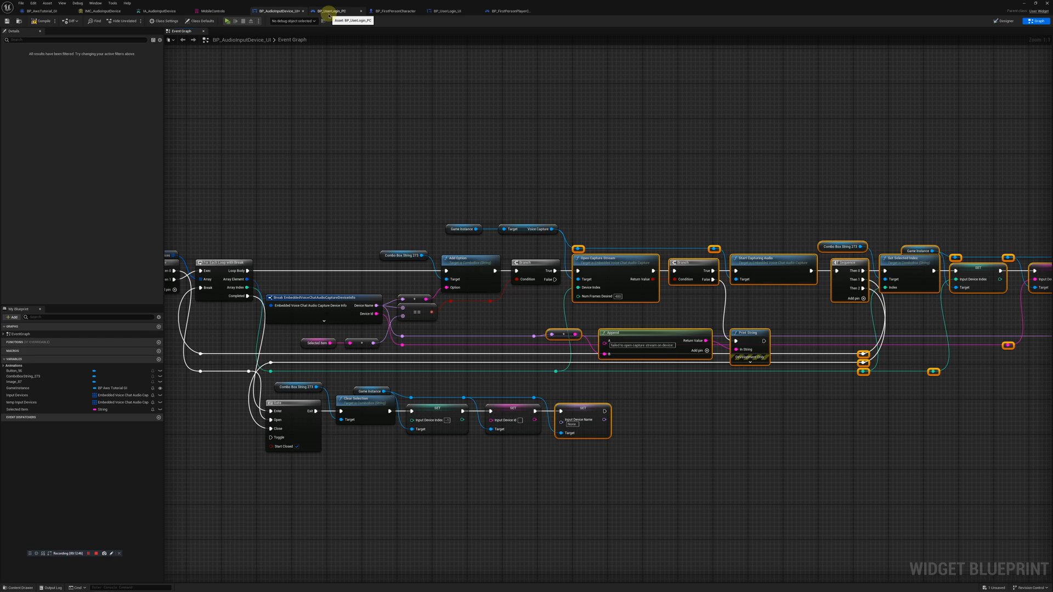
{"action": "left_click", "coordinate": [390, 13]}
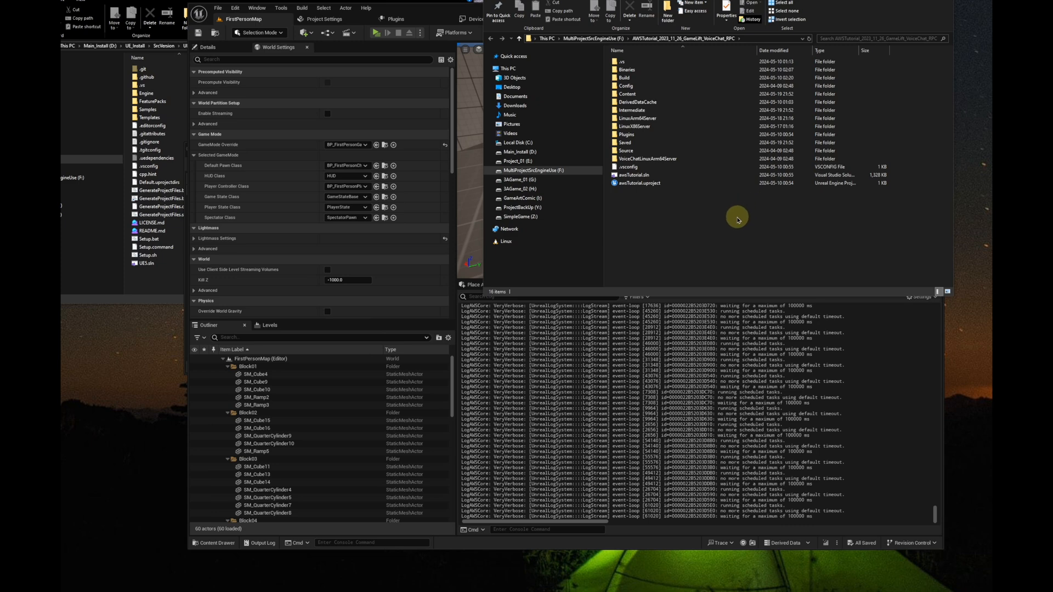
Package the project for LinuxArm64 with the awsTutorialServer target, using the LinuxArm64Server folder as the output
{"action": "left_click", "coordinate": [638, 544]}
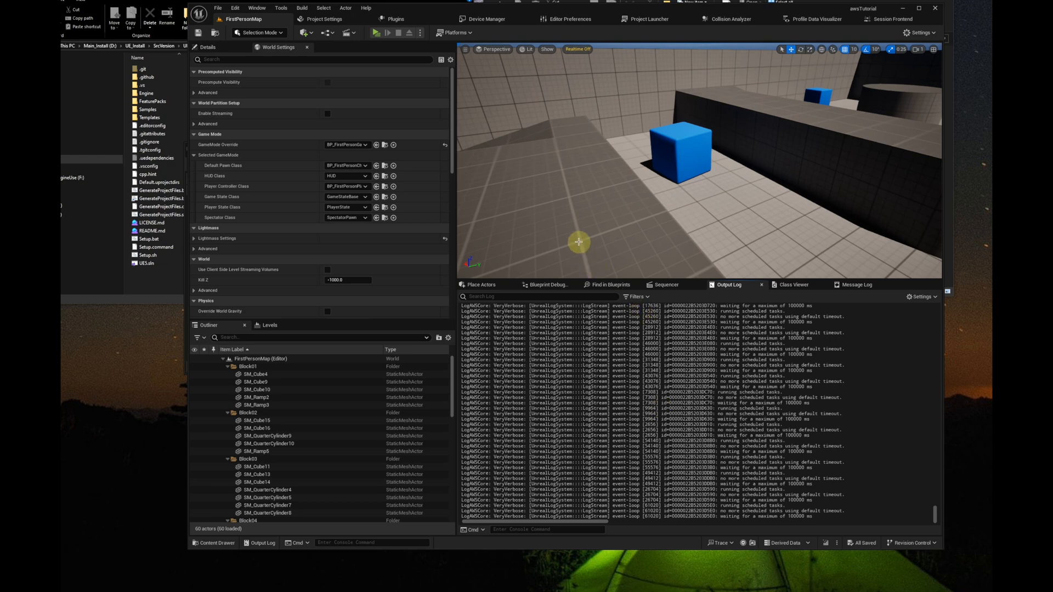
{"action": "left_click", "coordinate": [464, 34]}
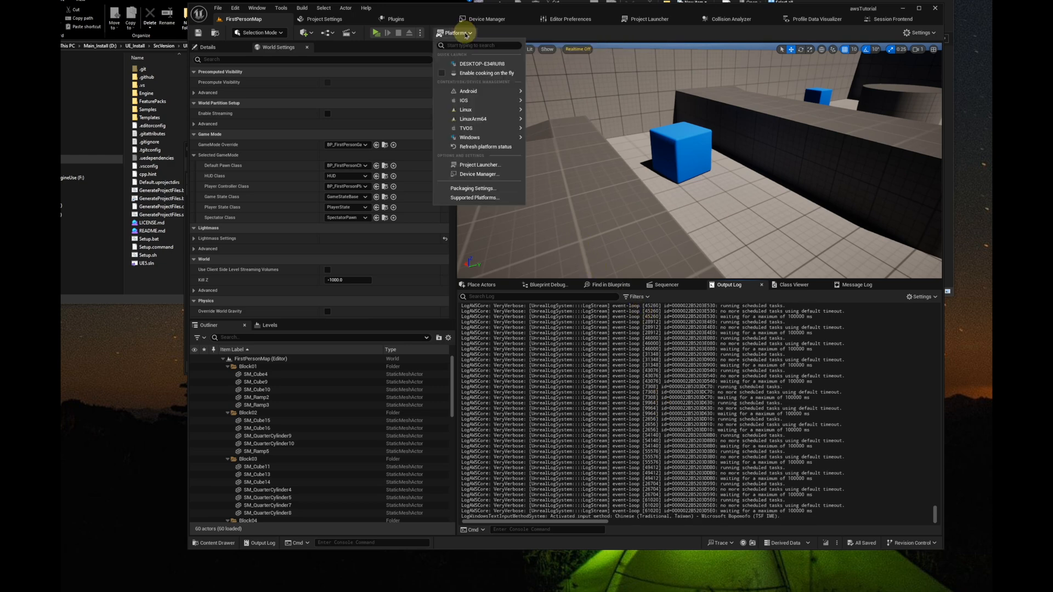
{"action": "mouse_move", "coordinate": [484, 120]}
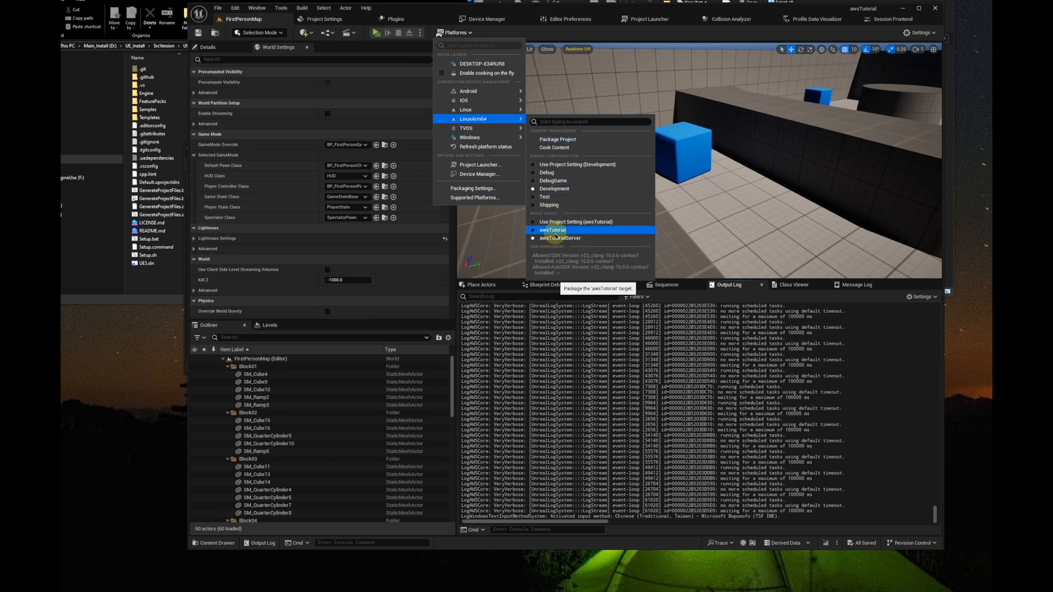
{"action": "left_click", "coordinate": [563, 144]}
{"action": "left_click", "coordinate": [356, 55]}
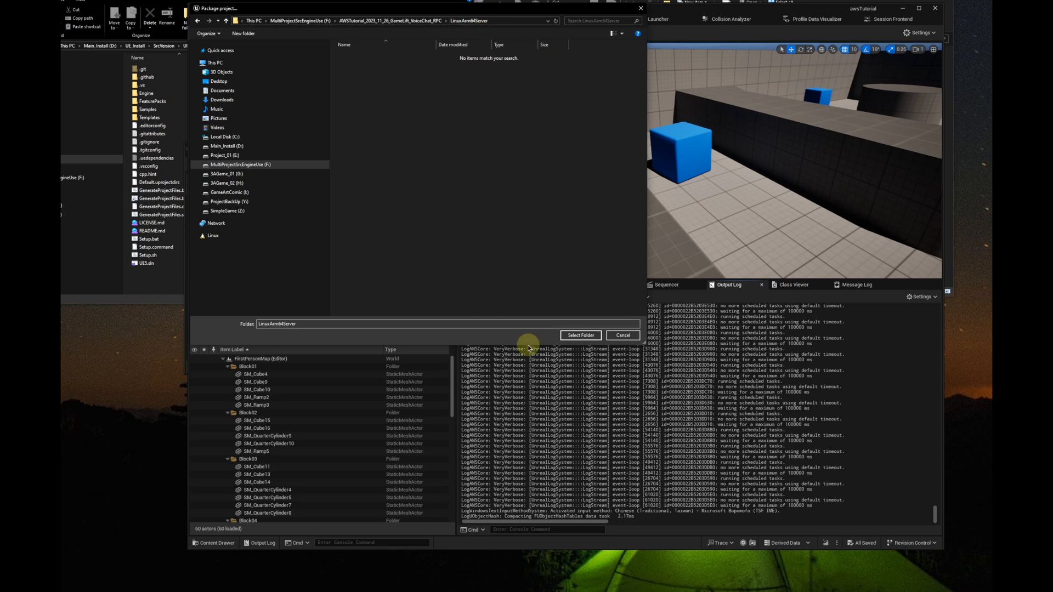
{"action": "left_click", "coordinate": [574, 336]}
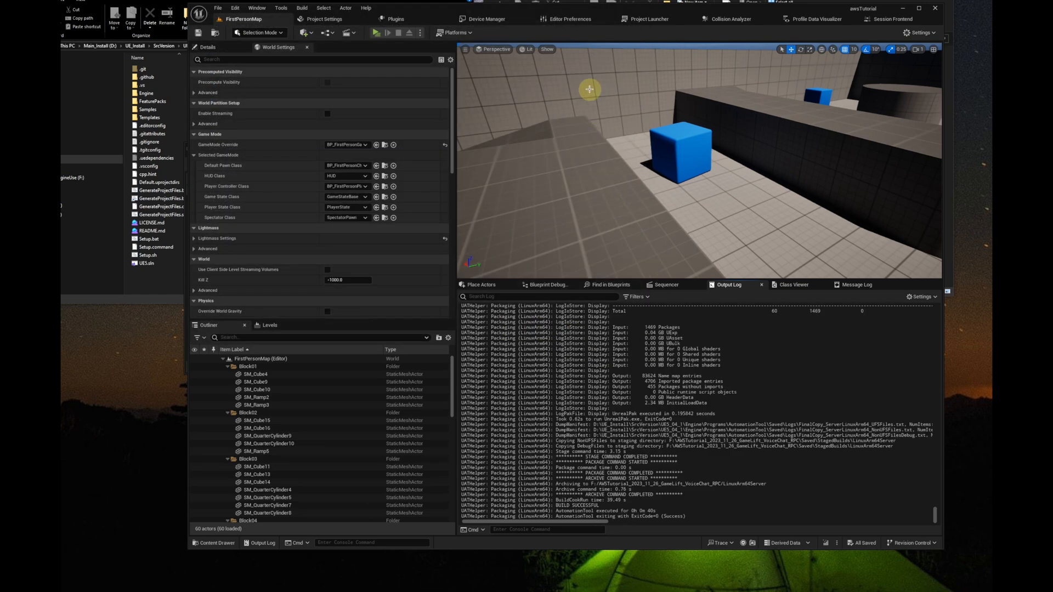
Switch to File Explorer, inspect the packaged LinuxArm64Server folder and review install.sh in the VoiceChatLinuxArm64Server folder
{"action": "left_click", "coordinate": [586, 3]}
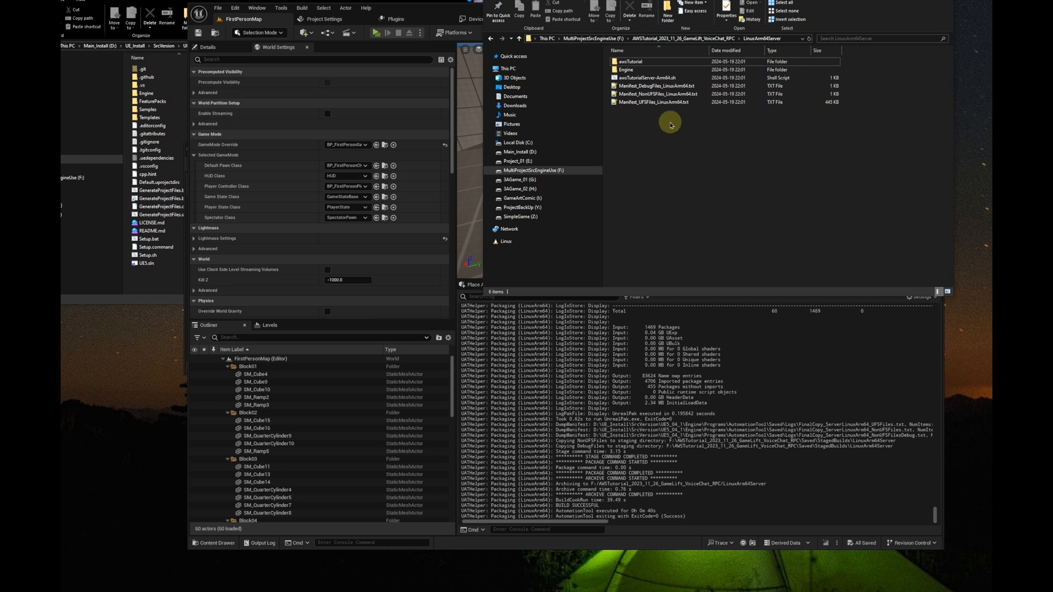
{"action": "left_click", "coordinate": [492, 38]}
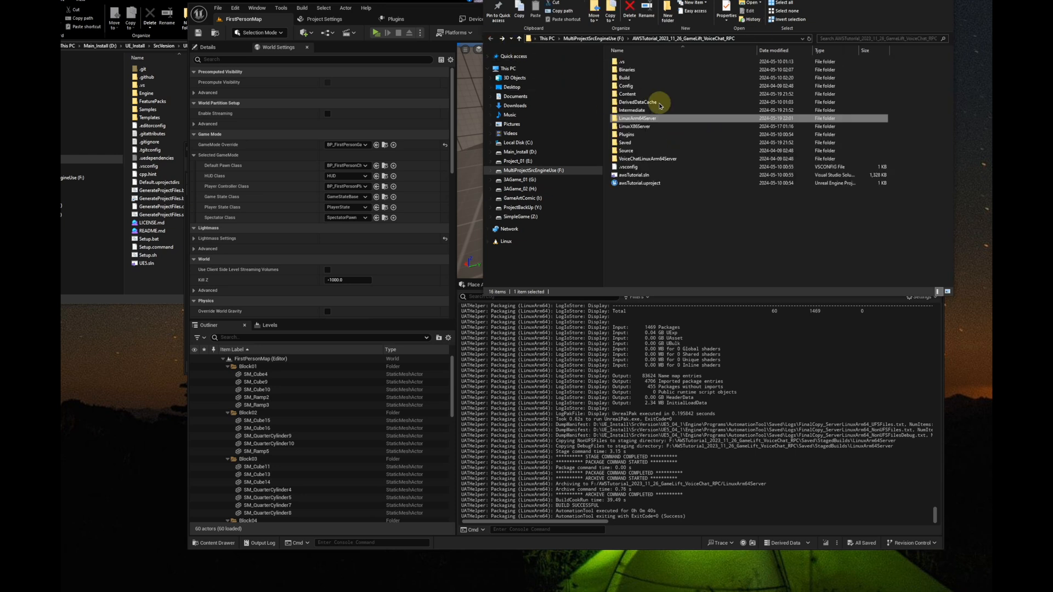
{"action": "left_click", "coordinate": [648, 164]}
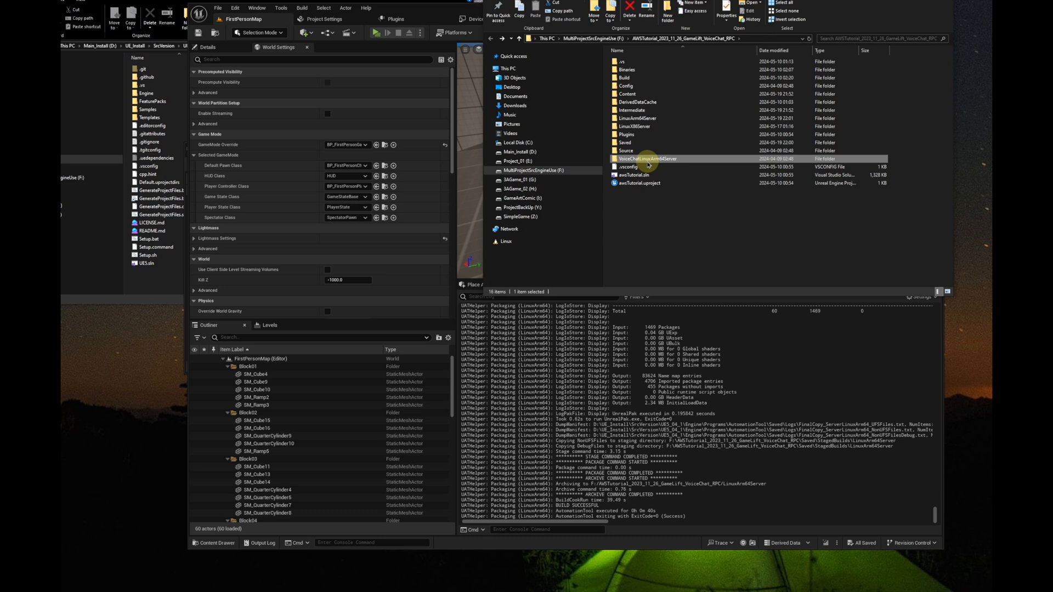
{"action": "double_click", "coordinate": [648, 165]}
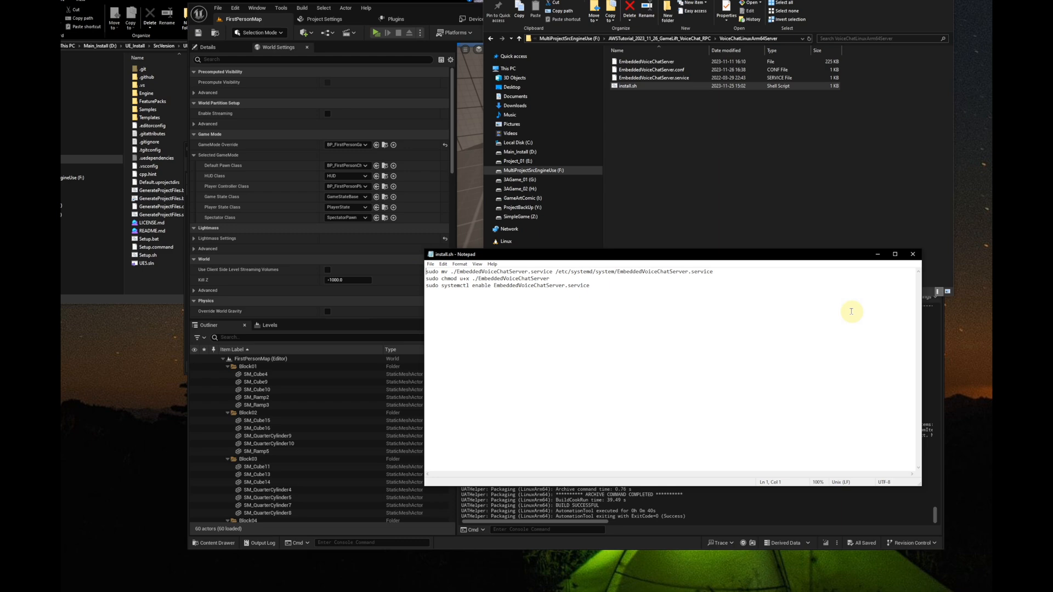
{"action": "left_click", "coordinate": [913, 255]}
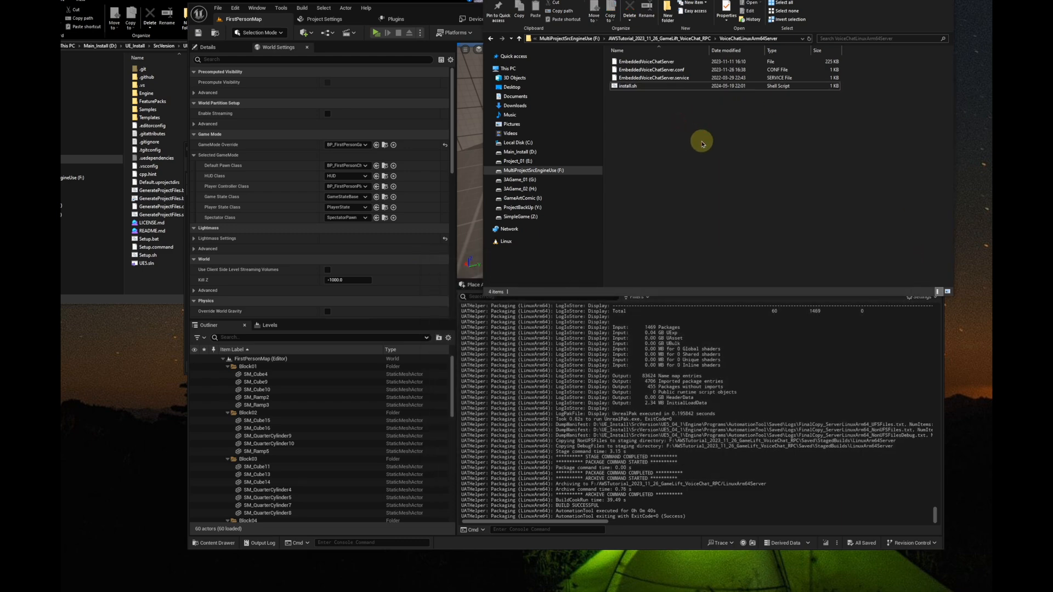
Copy the three EmbeddedVoiceChatServer files and install.sh from VoiceChatLinuxArm64Server into the LinuxArm64Server folder
{"action": "left_click_drag", "start_coordinate": [700, 139], "coordinate": [636, 65]}
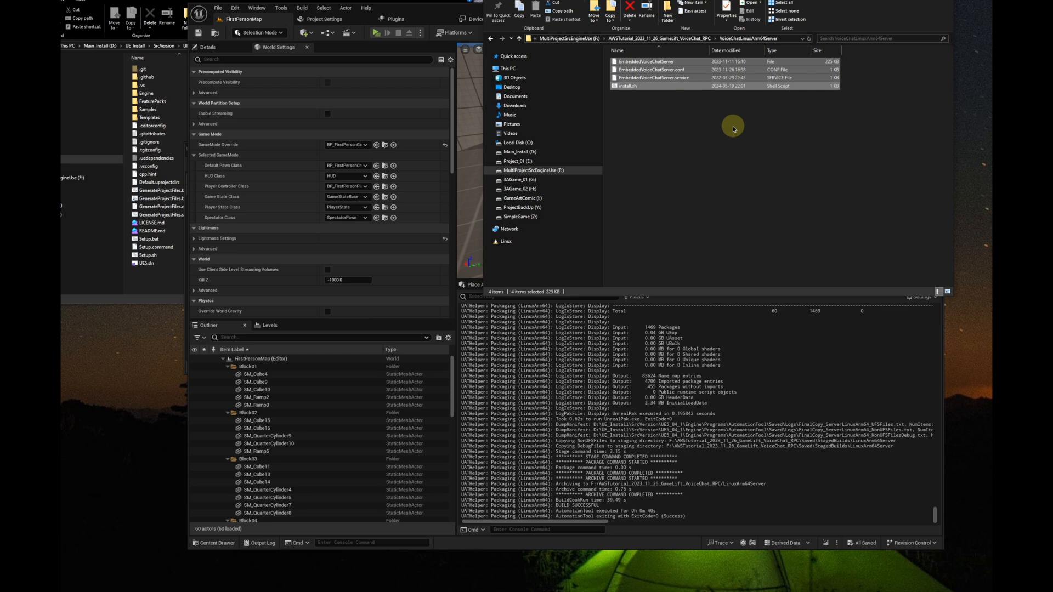
{"action": "left_click", "coordinate": [648, 159]}
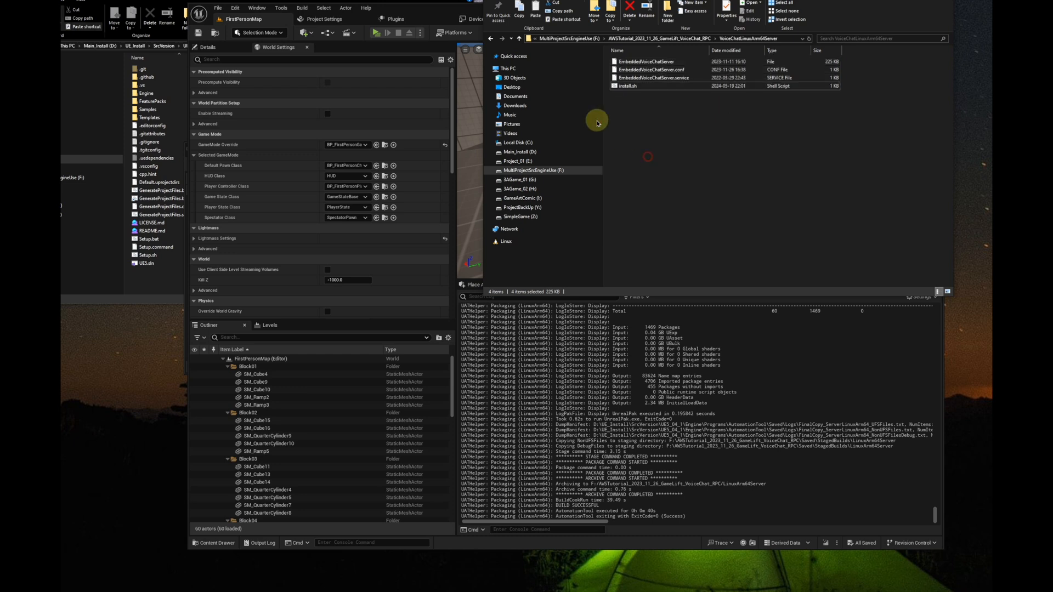
{"action": "left_click", "coordinate": [490, 39]}
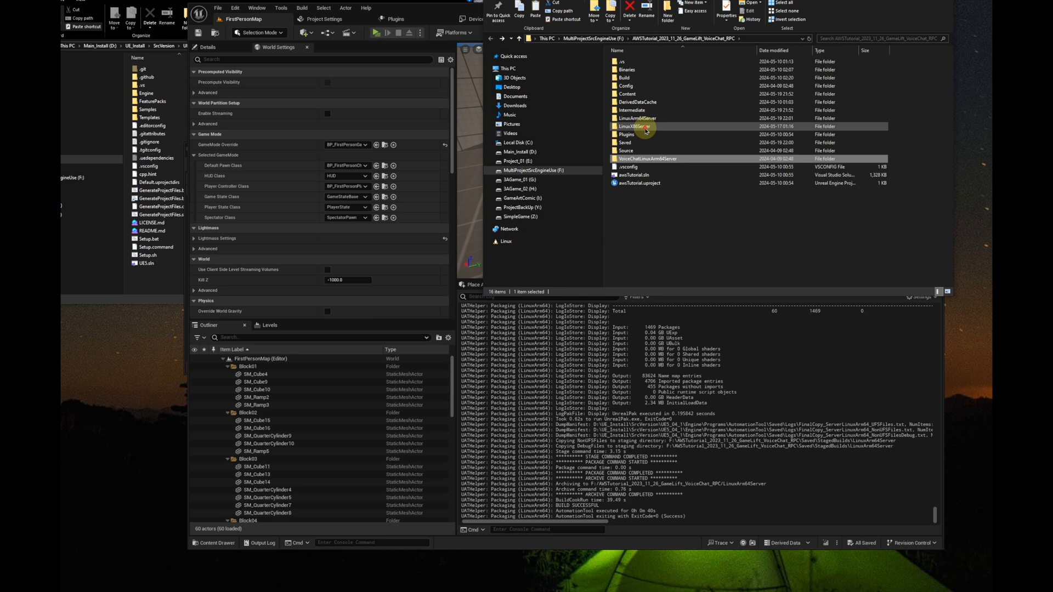
{"action": "left_click", "coordinate": [646, 128]}
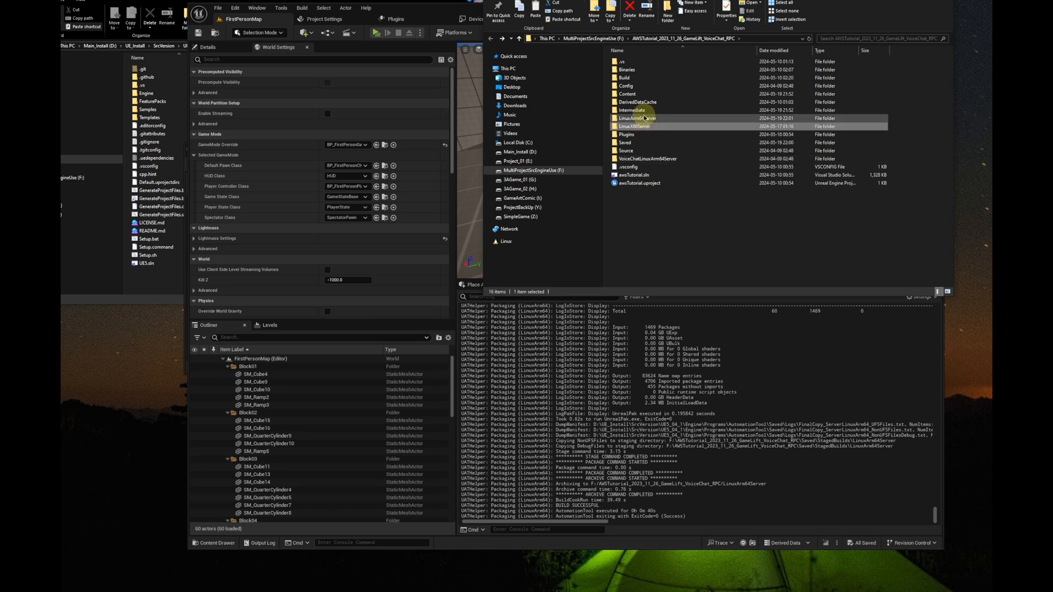
{"action": "double_click", "coordinate": [647, 119]}
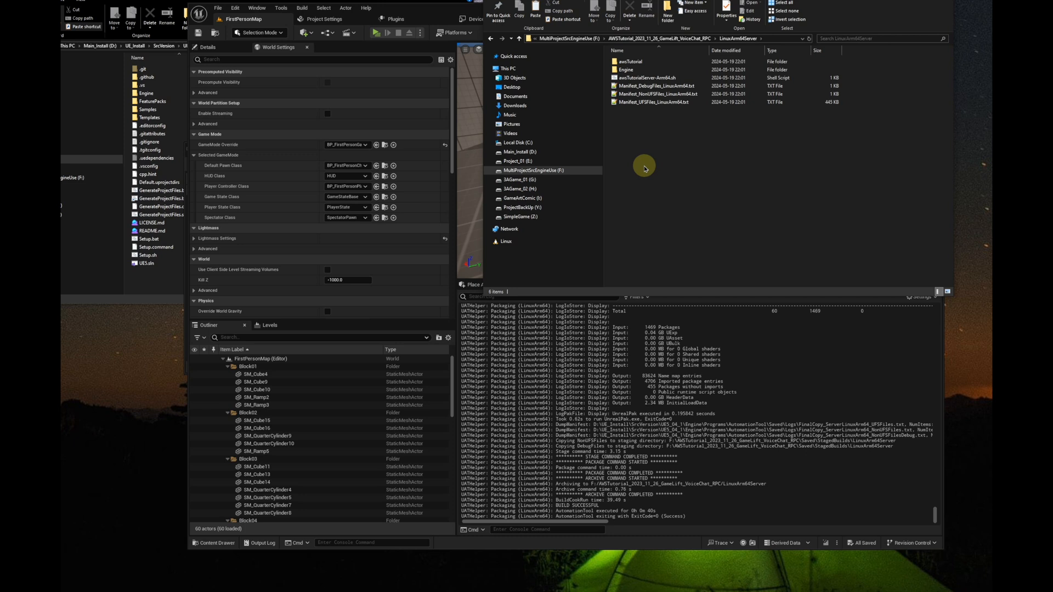
{"action": "key", "text": "ctrl+v"}
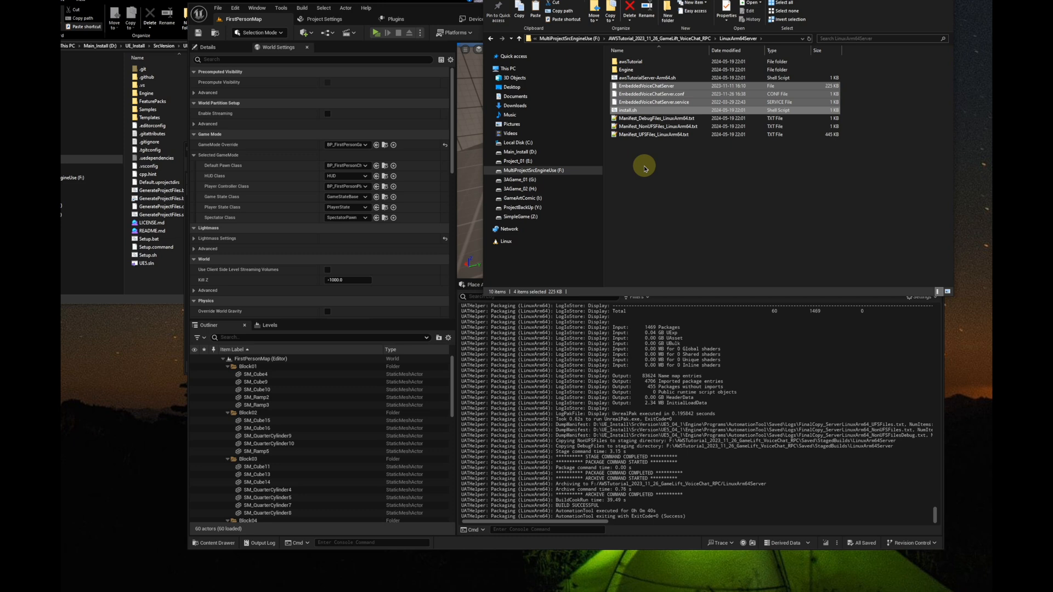
Compress the entire contents of the LinuxArm64Server folder into LinuxArm64Server.zip with 7-Zip
{"action": "left_click_drag", "start_coordinate": [688, 170], "coordinate": [647, 58]}
{"action": "right_click", "coordinate": [669, 135]}
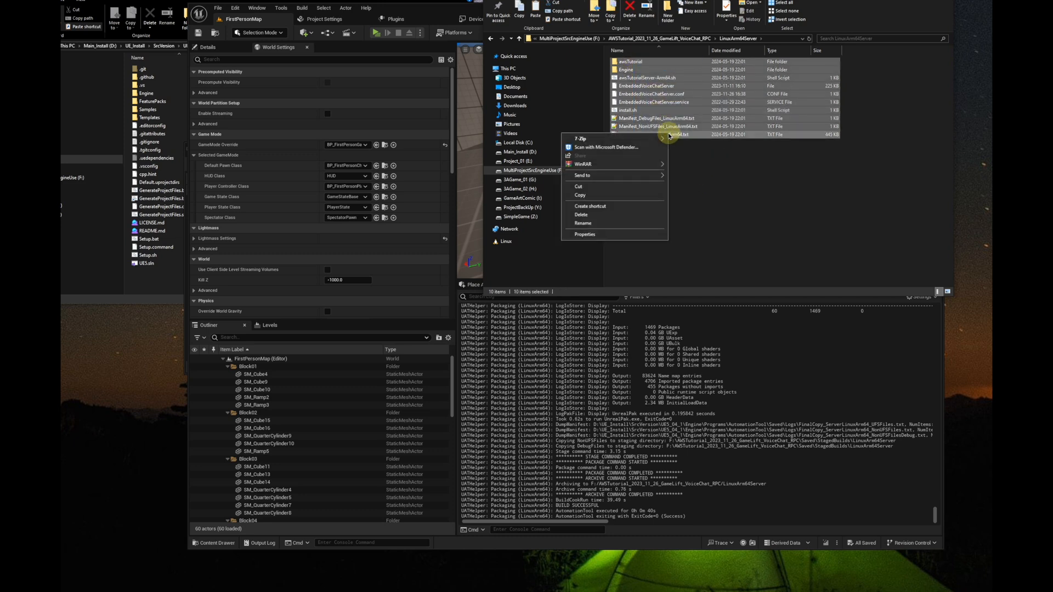
{"action": "mouse_move", "coordinate": [655, 138]}
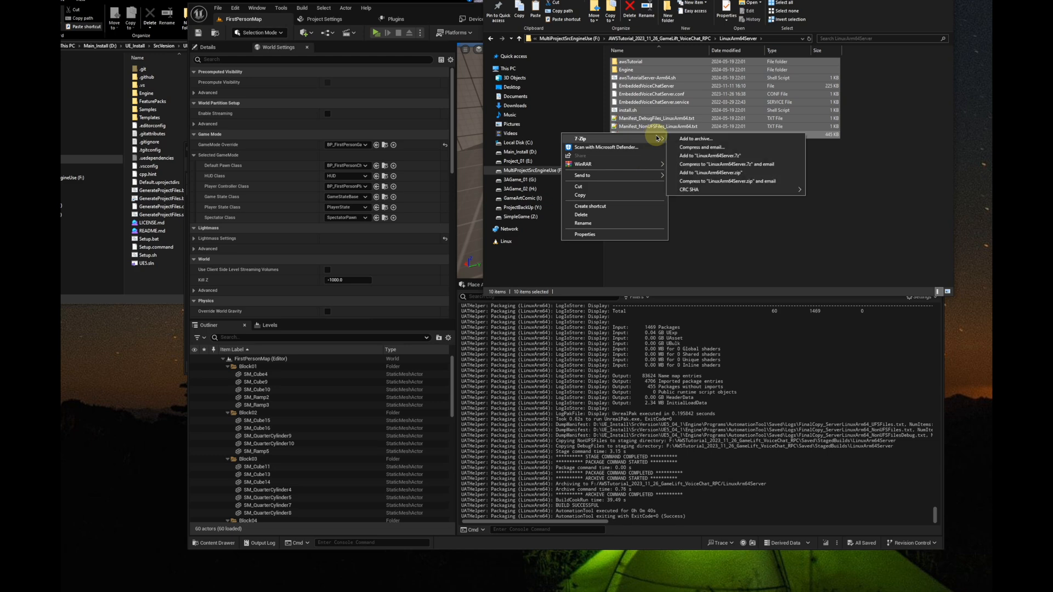
{"action": "left_click", "coordinate": [720, 174]}
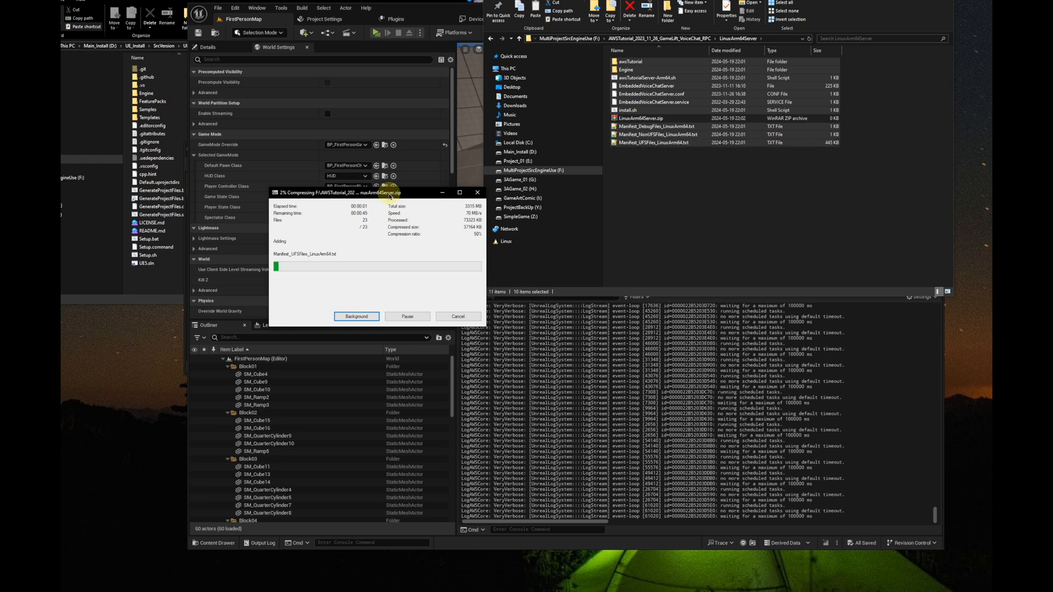
{"action": "left_click_drag", "start_coordinate": [390, 196], "coordinate": [646, 218]}
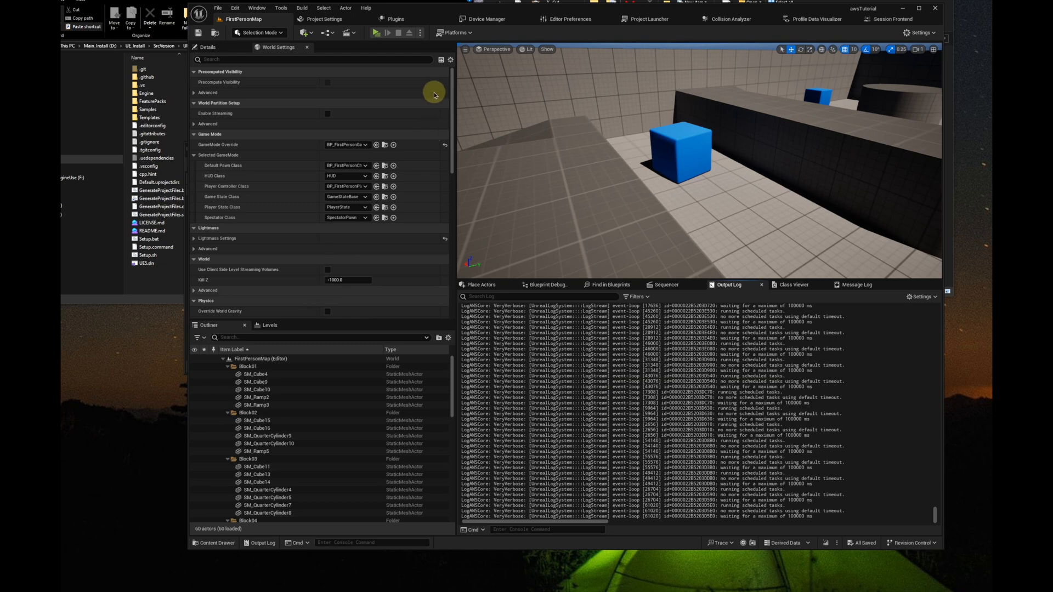
{"action": "left_click", "coordinate": [516, 1]}
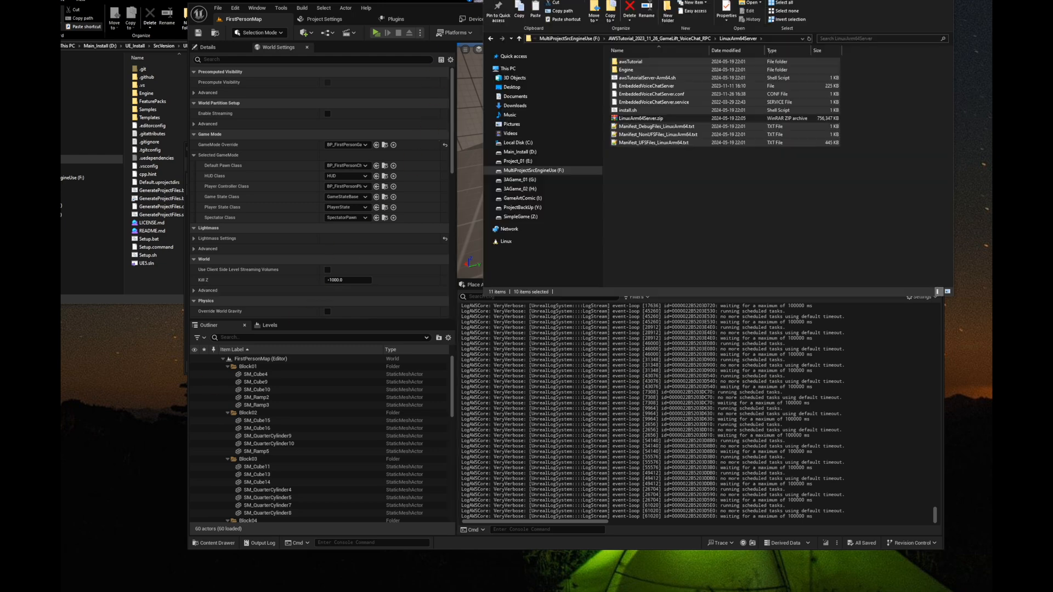
{"action": "left_click", "coordinate": [677, 201]}
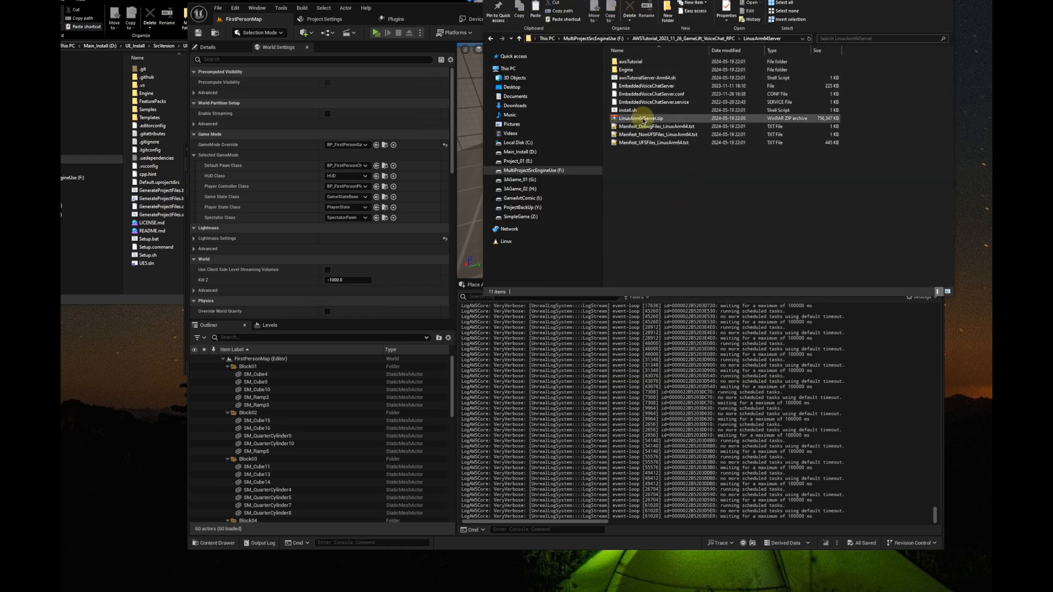
{"action": "left_click", "coordinate": [642, 120]}
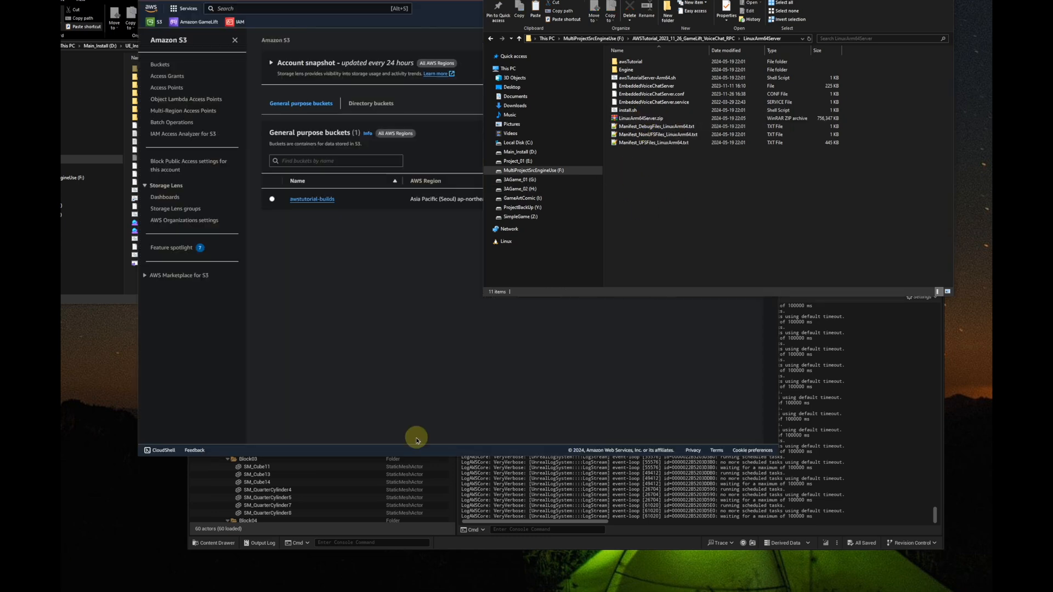
Switch to the Amazon S3 console in the browser and open the awstutorial-builds bucket
{"action": "left_click", "coordinate": [387, 318]}
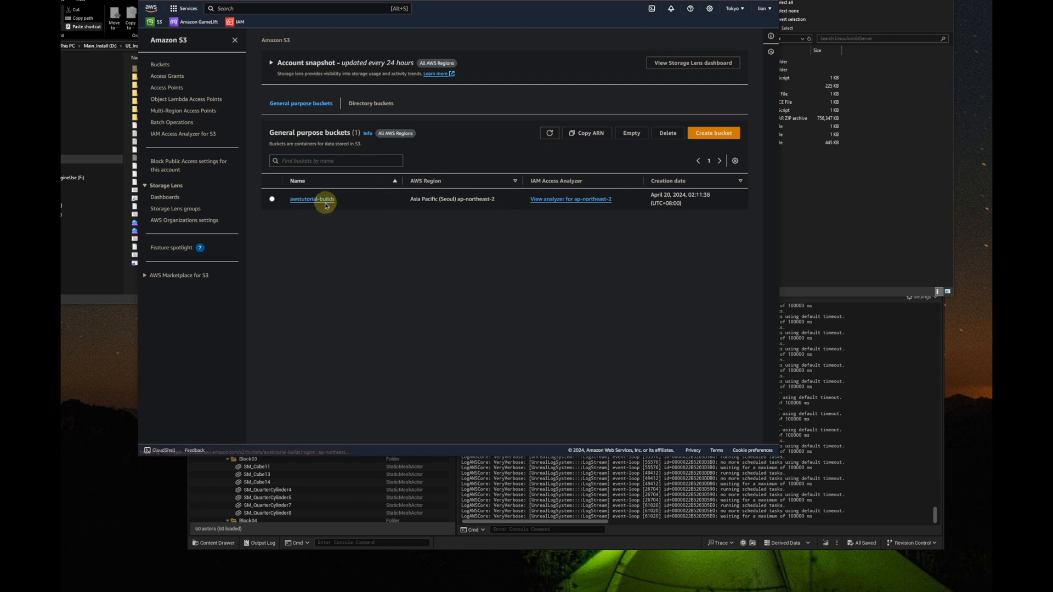
{"action": "left_click", "coordinate": [845, 199]}
{"action": "left_click", "coordinate": [321, 204]}
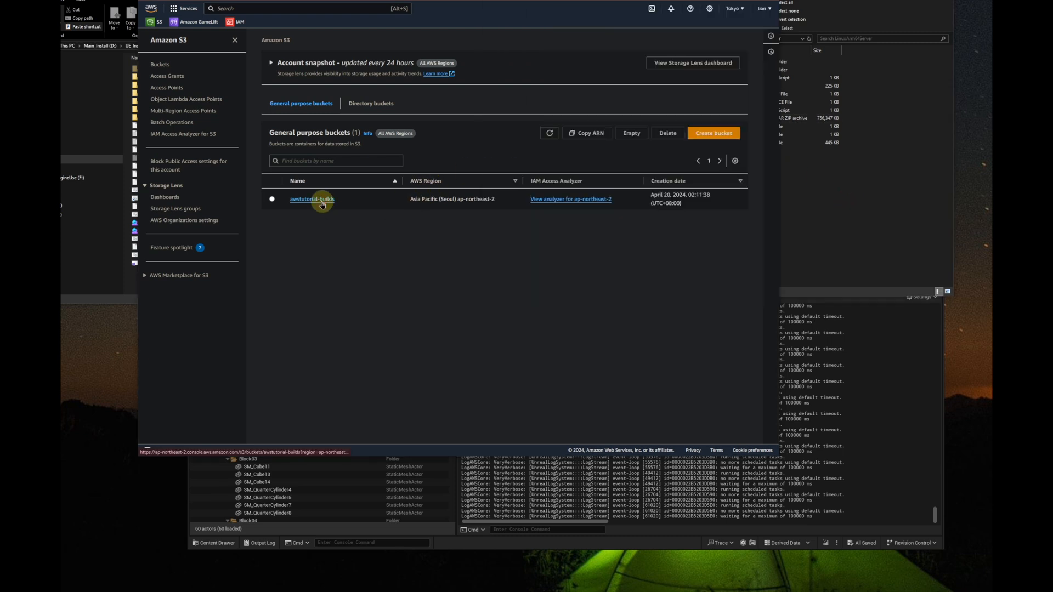
{"action": "left_click", "coordinate": [323, 199]}
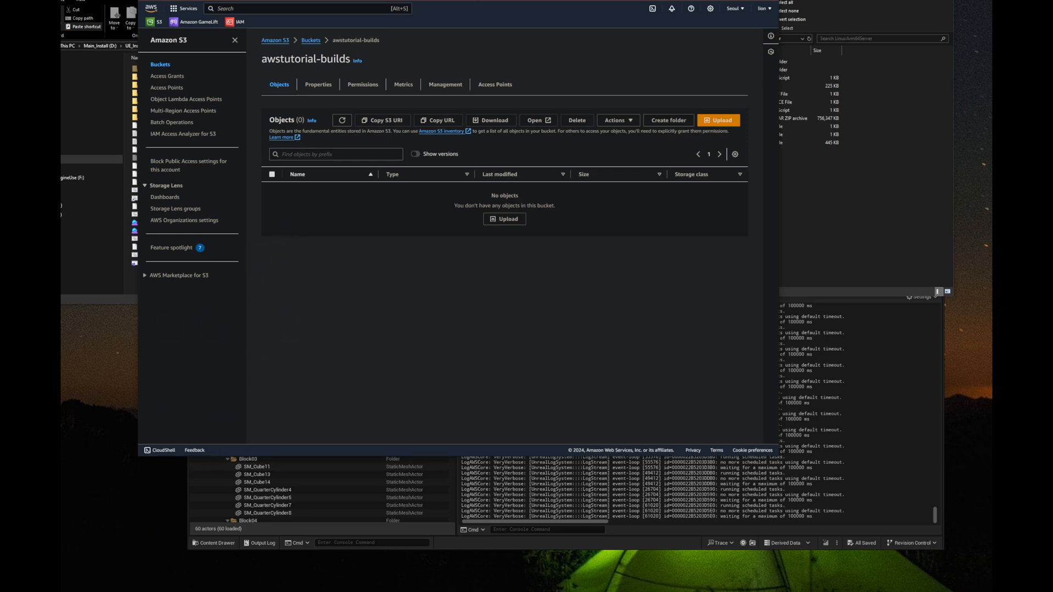
Upload LinuxArm64Server.zip to the awstutorial-builds bucket and widen the status list columns to read the file's name and status
{"action": "left_click", "coordinate": [874, 223]}
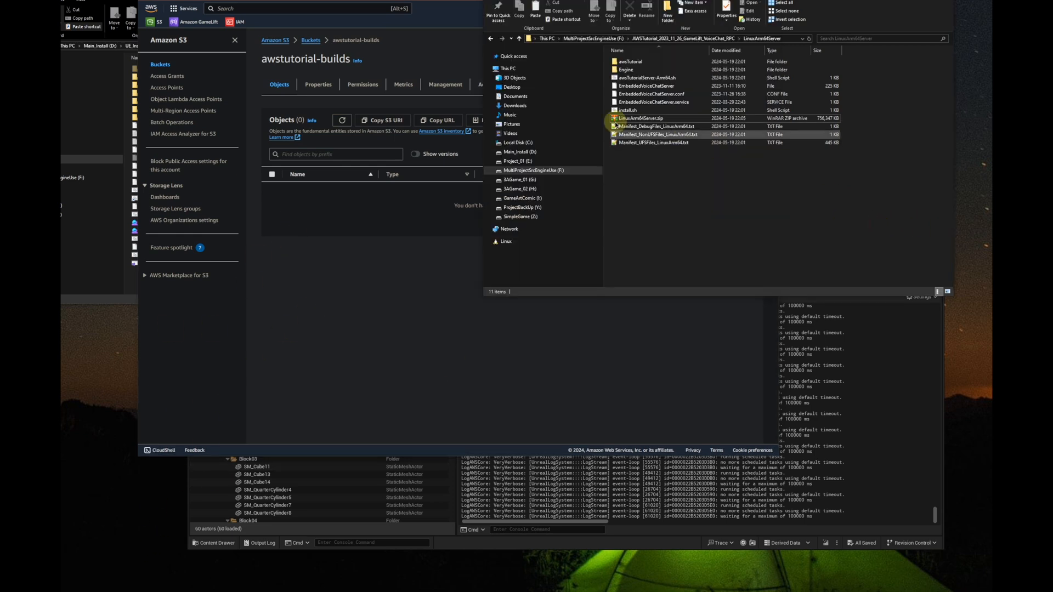
{"action": "left_click", "coordinate": [626, 119]}
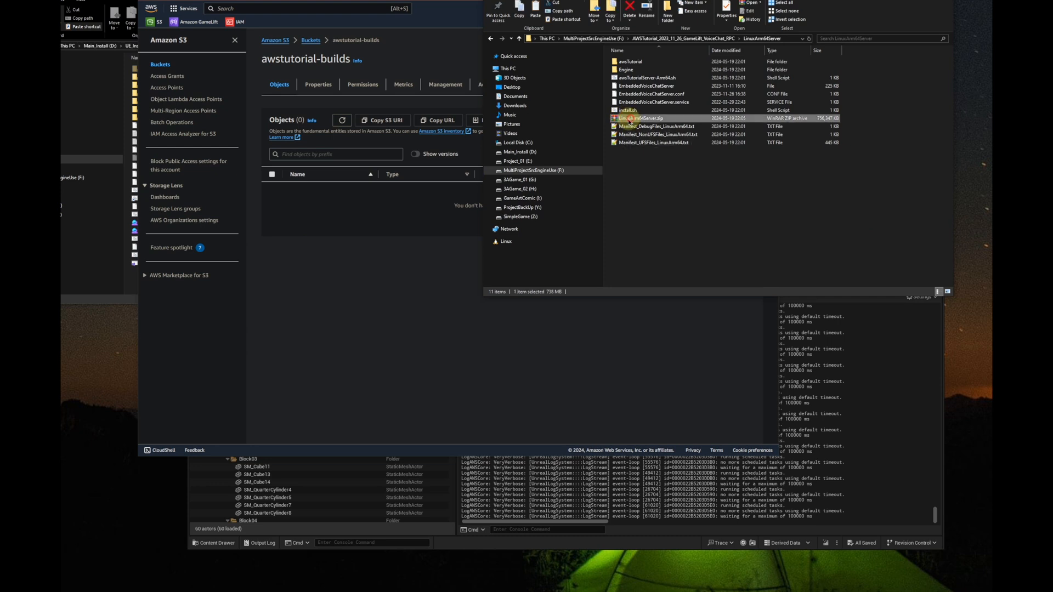
{"action": "left_click_drag", "start_coordinate": [629, 119], "coordinate": [407, 246]}
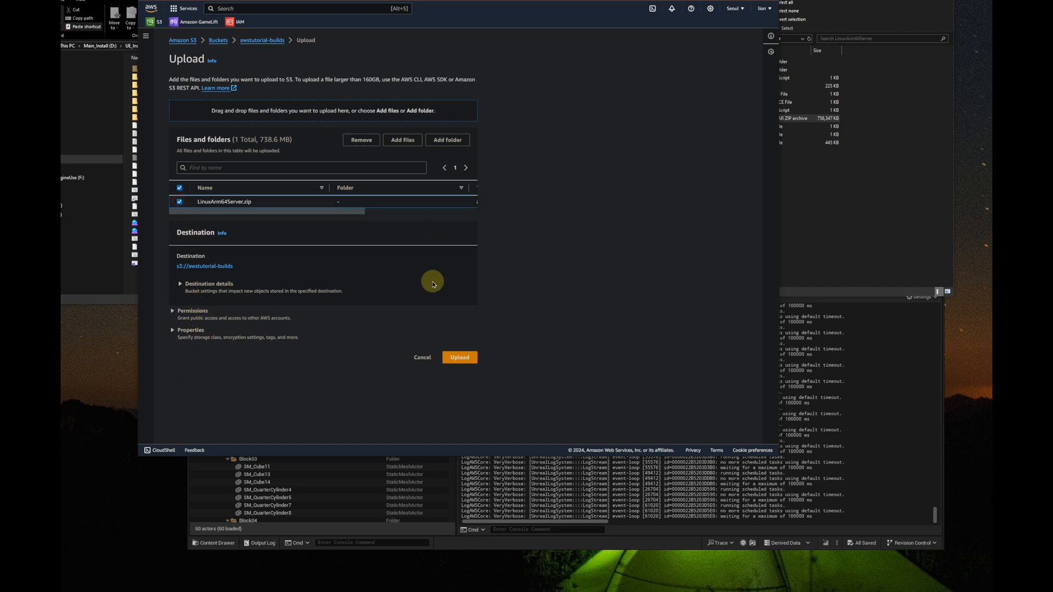
{"action": "left_click", "coordinate": [460, 357]}
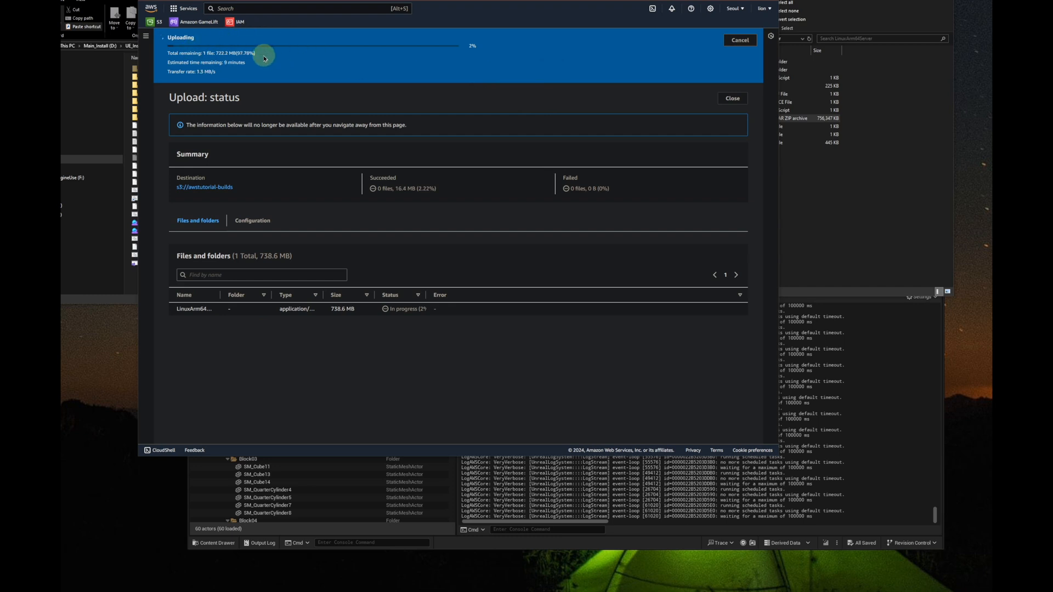
{"action": "left_click_drag", "start_coordinate": [430, 295], "coordinate": [486, 294]}
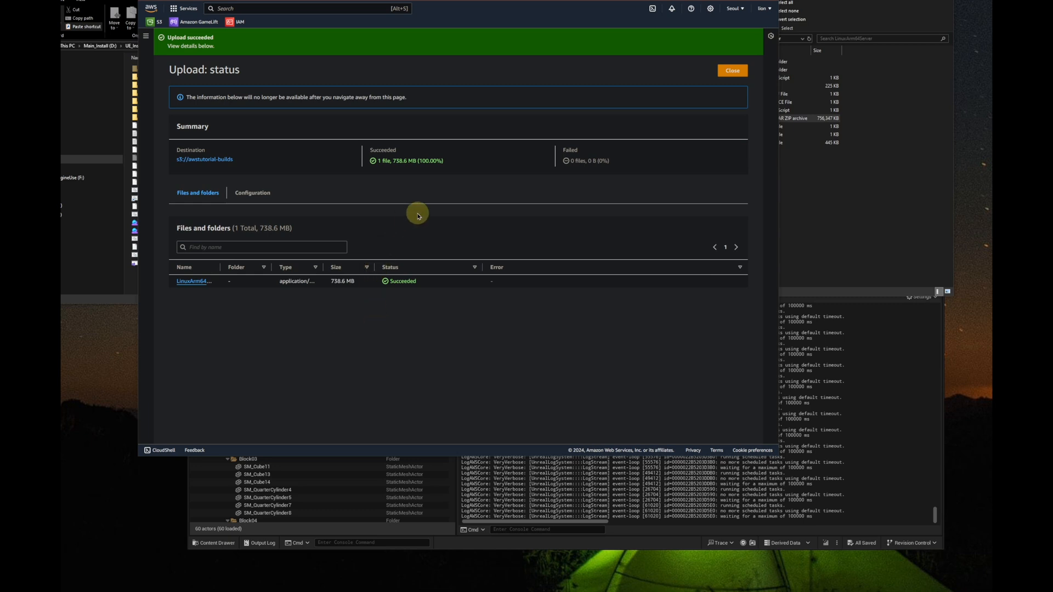
{"action": "left_click_drag", "start_coordinate": [220, 267], "coordinate": [252, 268]}
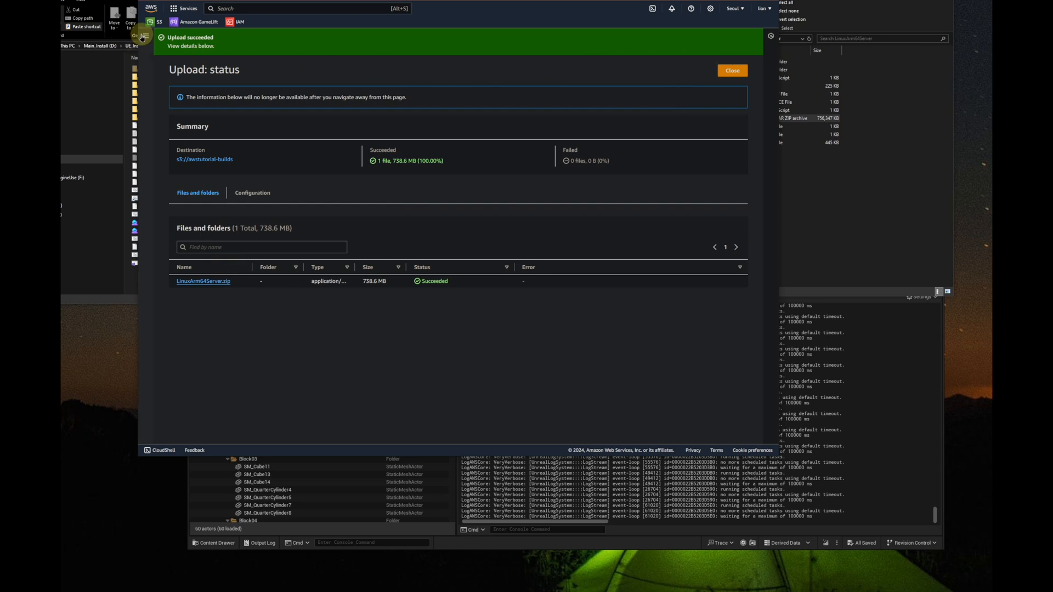
Start a new build in Amazon GameLift named UE541_AWS_GameLift_ServerBuild with version v1
{"action": "left_click", "coordinate": [730, 71]}
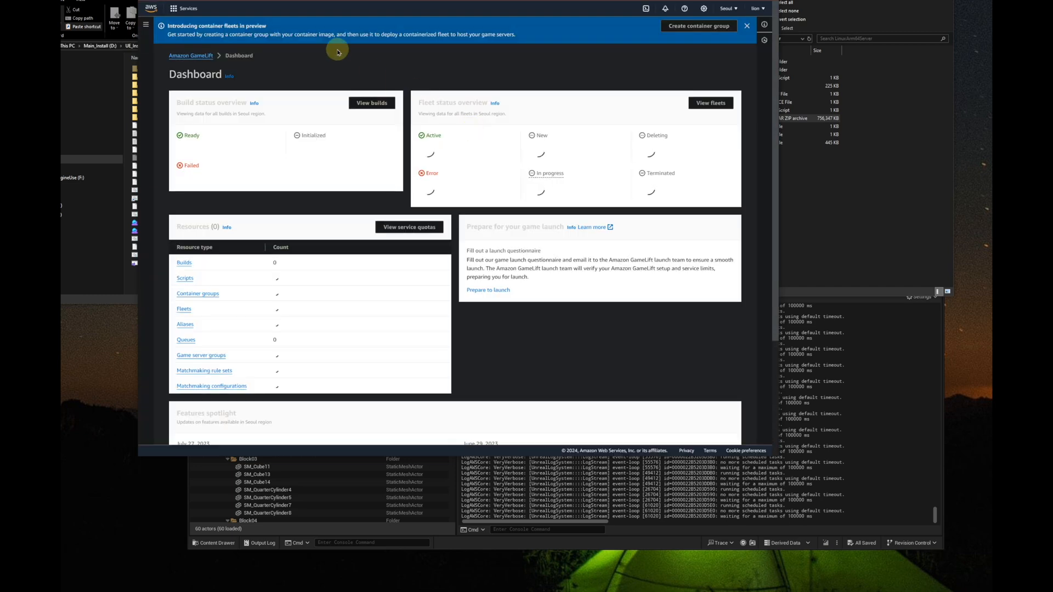
{"action": "left_click", "coordinate": [145, 26]}
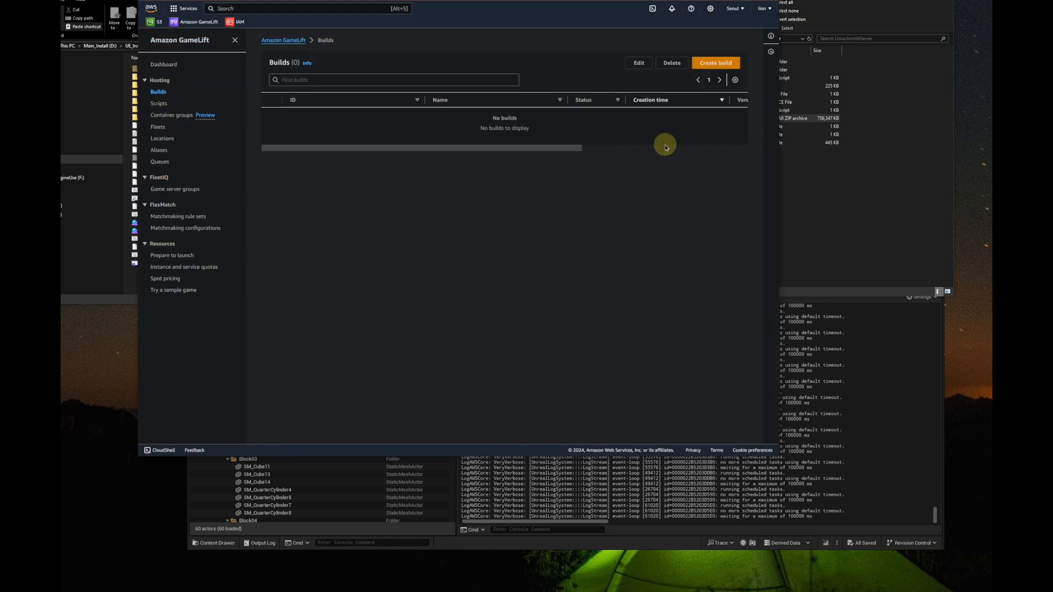
{"action": "left_click", "coordinate": [714, 63]}
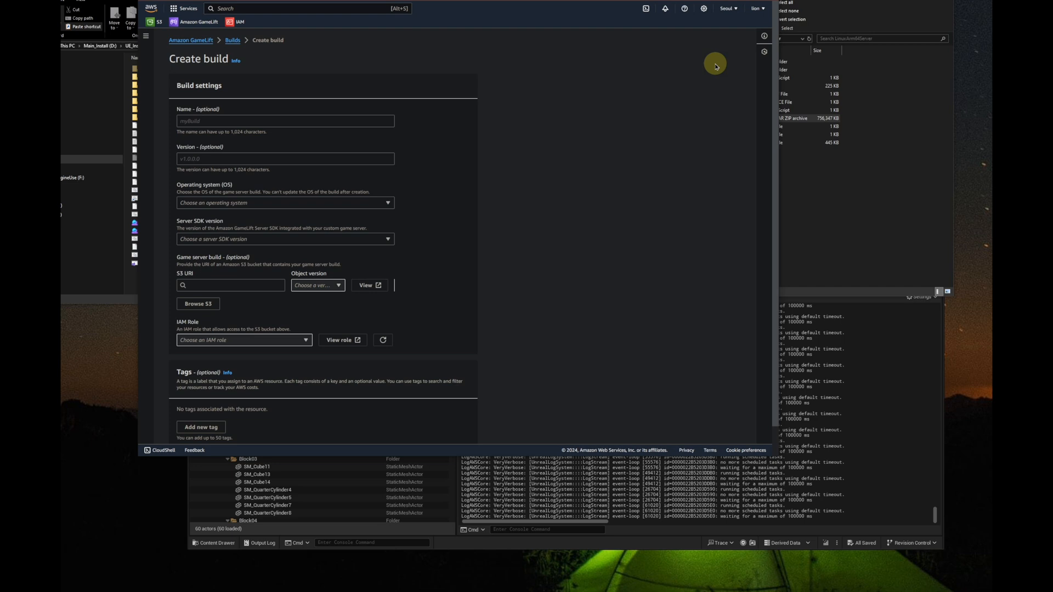
{"action": "left_click", "coordinate": [232, 116]}
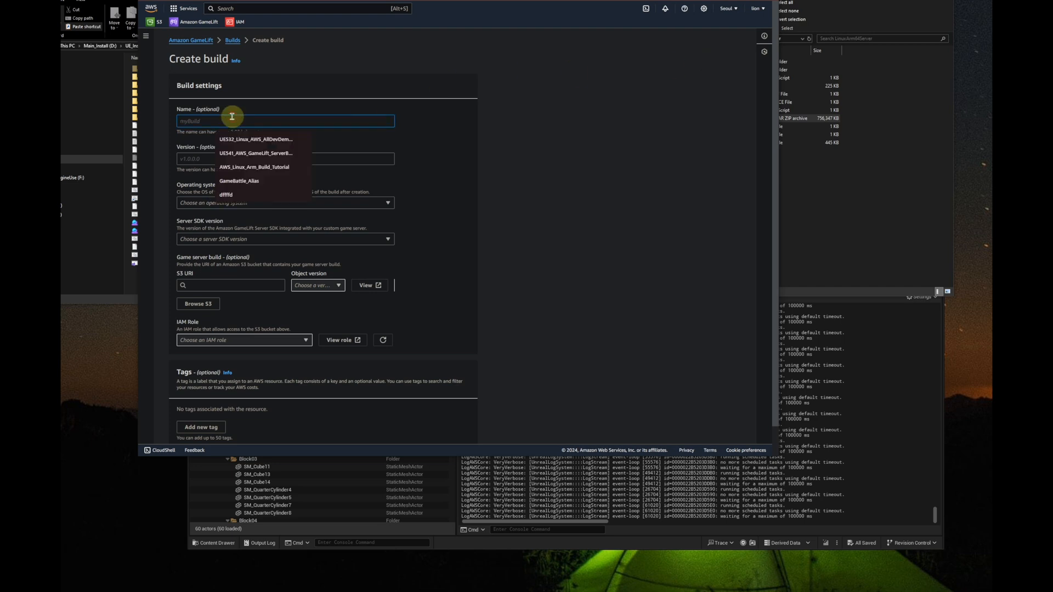
{"action": "left_click", "coordinate": [264, 155]}
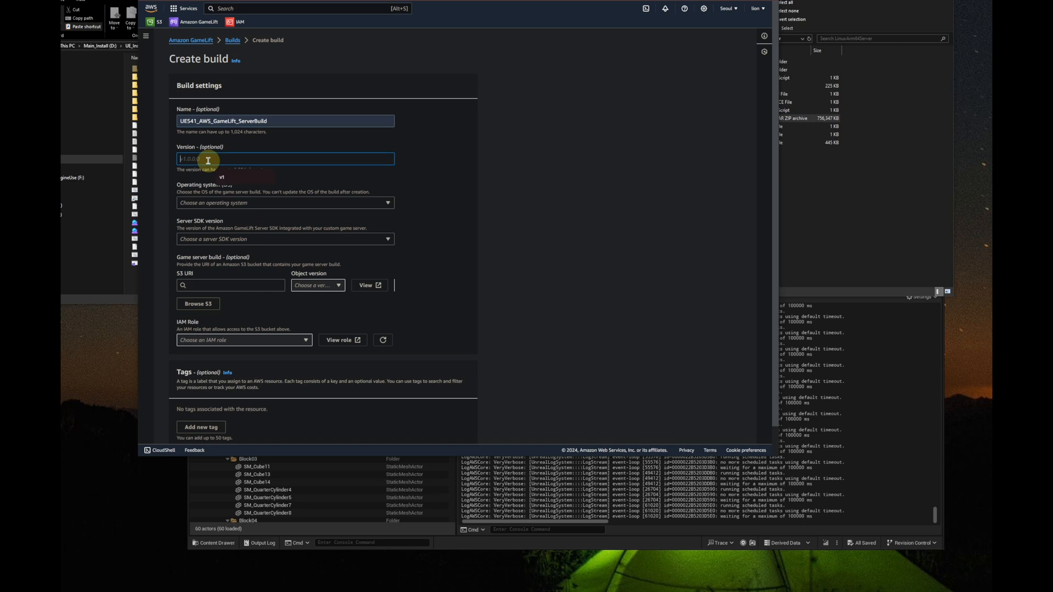
{"action": "left_click", "coordinate": [220, 176]}
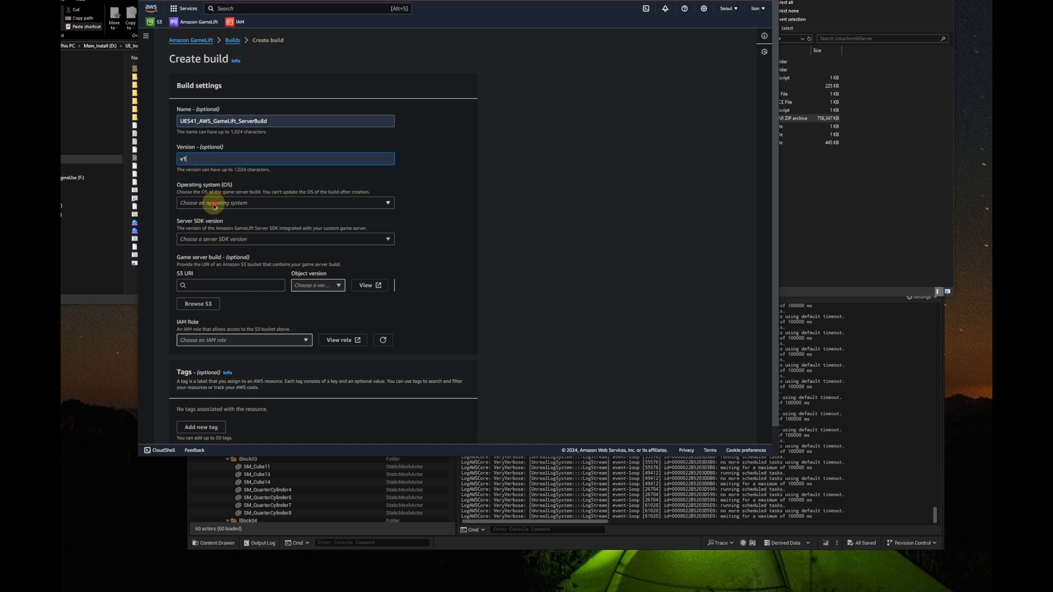
Set the build's operating system to Amazon Linux 2023 (AL2023) and its server SDK version to 5.1.2
{"action": "left_click", "coordinate": [215, 204]}
{"action": "left_click", "coordinate": [243, 240]}
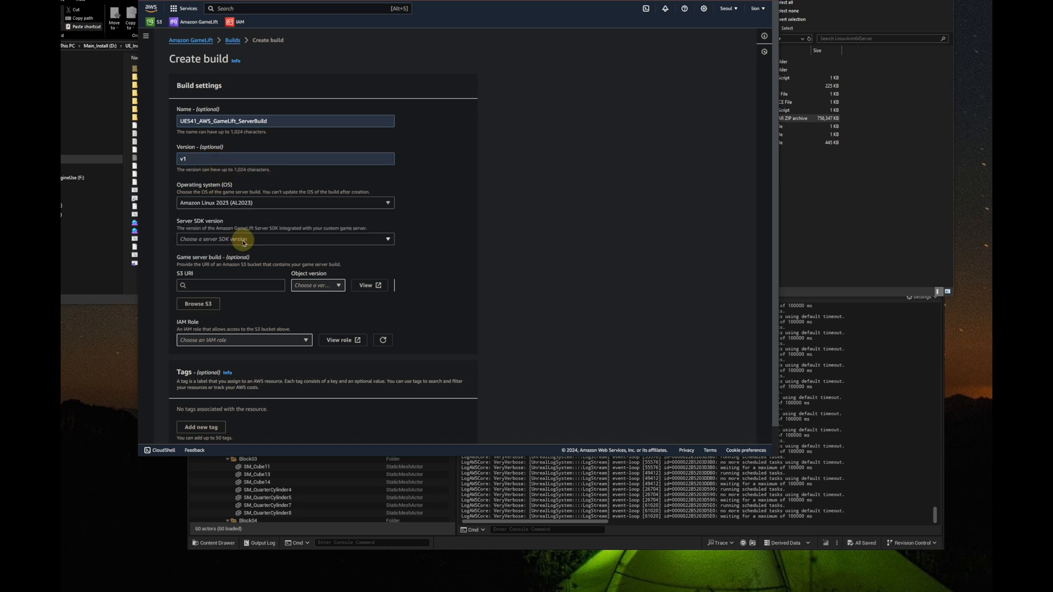
{"action": "left_click", "coordinate": [251, 241]}
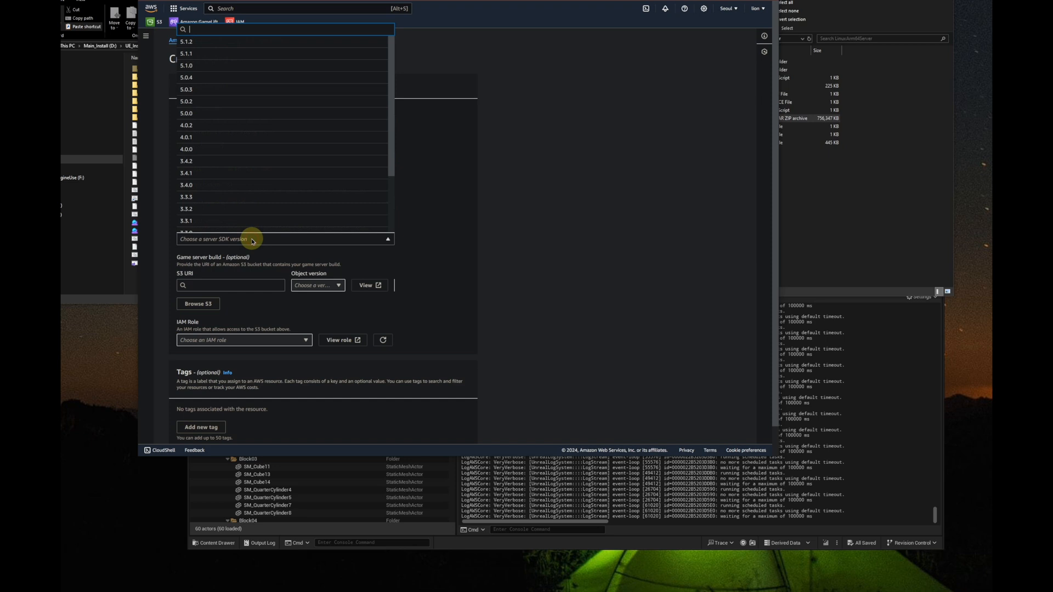
{"action": "left_click", "coordinate": [210, 42]}
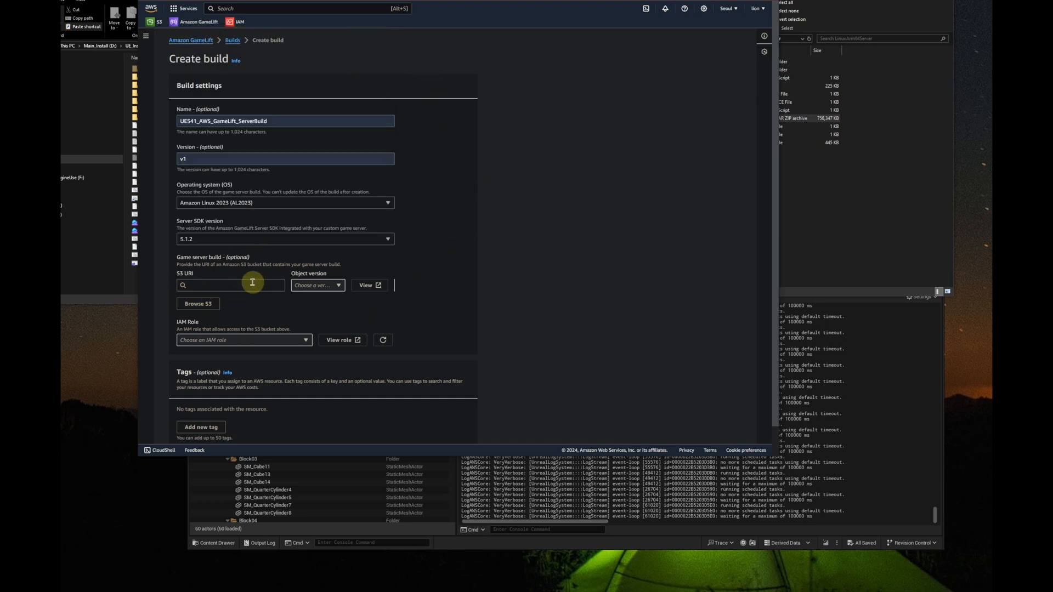
Choose LinuxArm64Server.zip from the awstutorial-builds S3 bucket as the game server build
{"action": "left_click", "coordinate": [204, 303]}
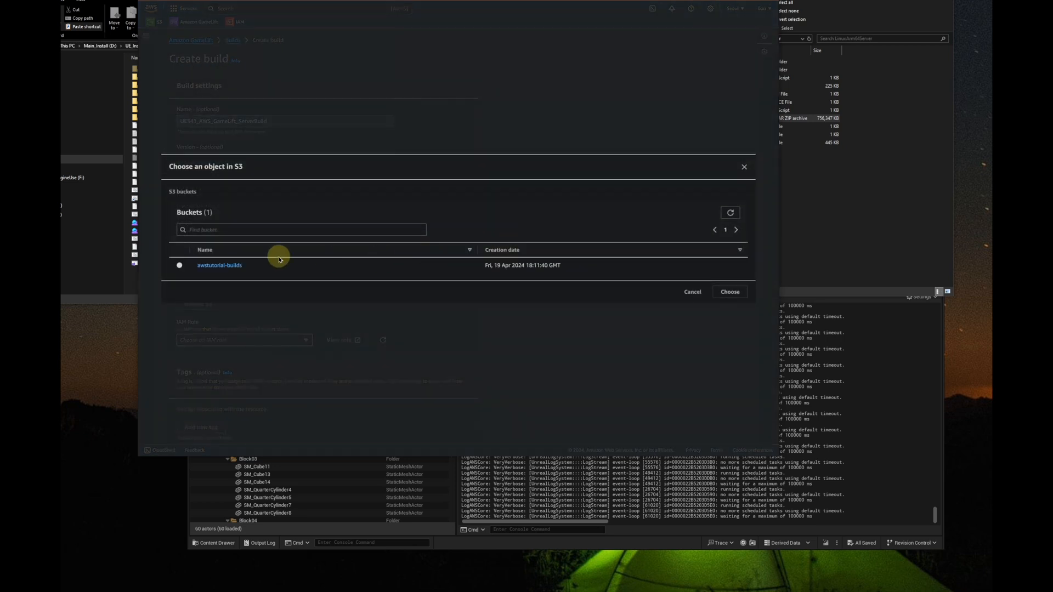
{"action": "left_click", "coordinate": [210, 267]}
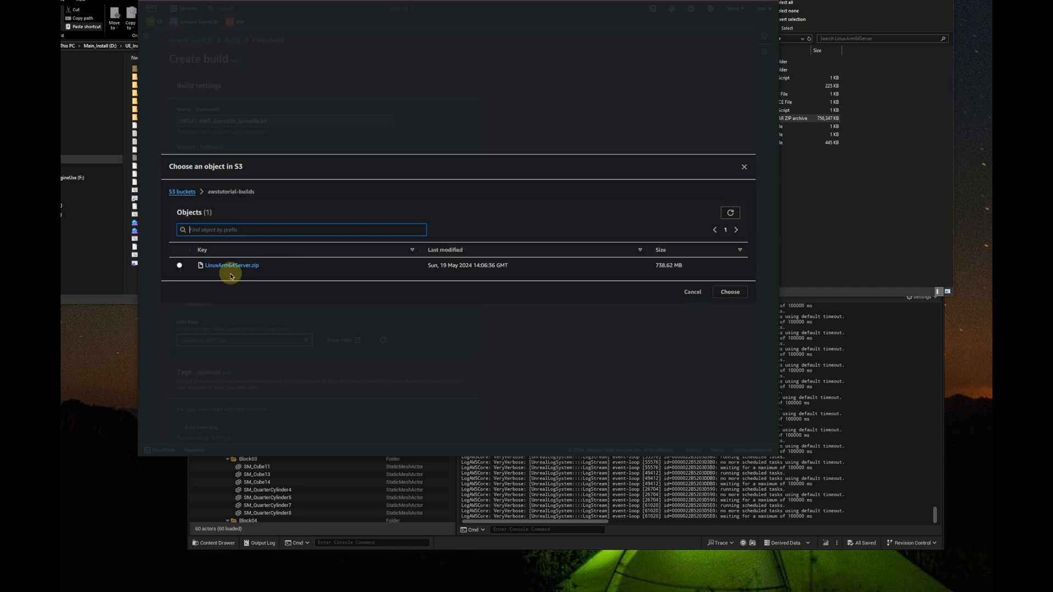
{"action": "left_click", "coordinate": [179, 265]}
{"action": "left_click", "coordinate": [730, 291]}
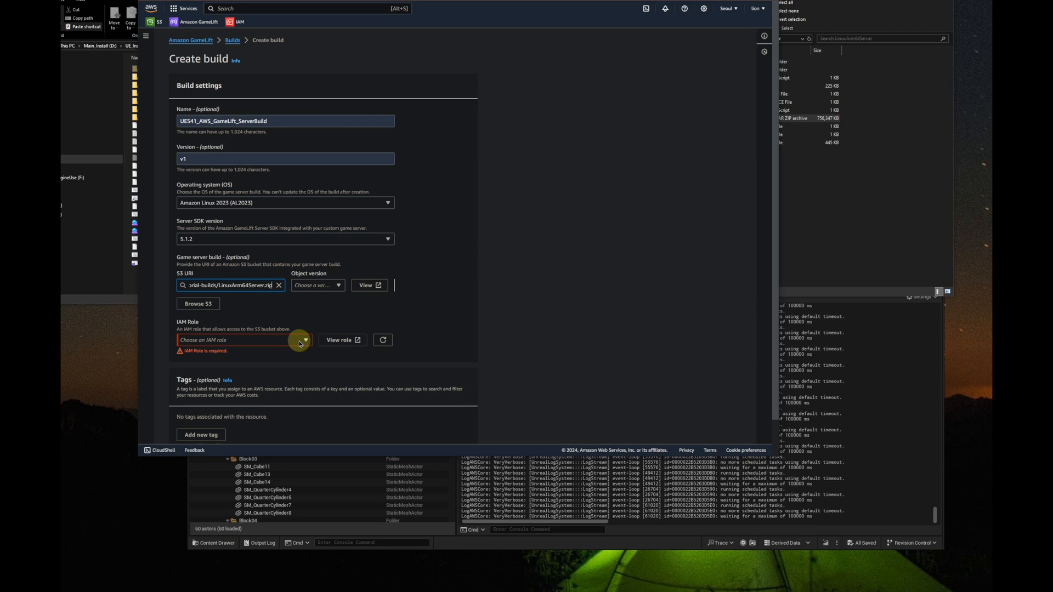
Assign the IAM role S3_GameServer_Builds_Role and create the build
{"action": "left_click", "coordinate": [300, 341]}
{"action": "scroll", "coordinate": [307, 219], "scroll_direction": "down", "scroll_amount": 1}
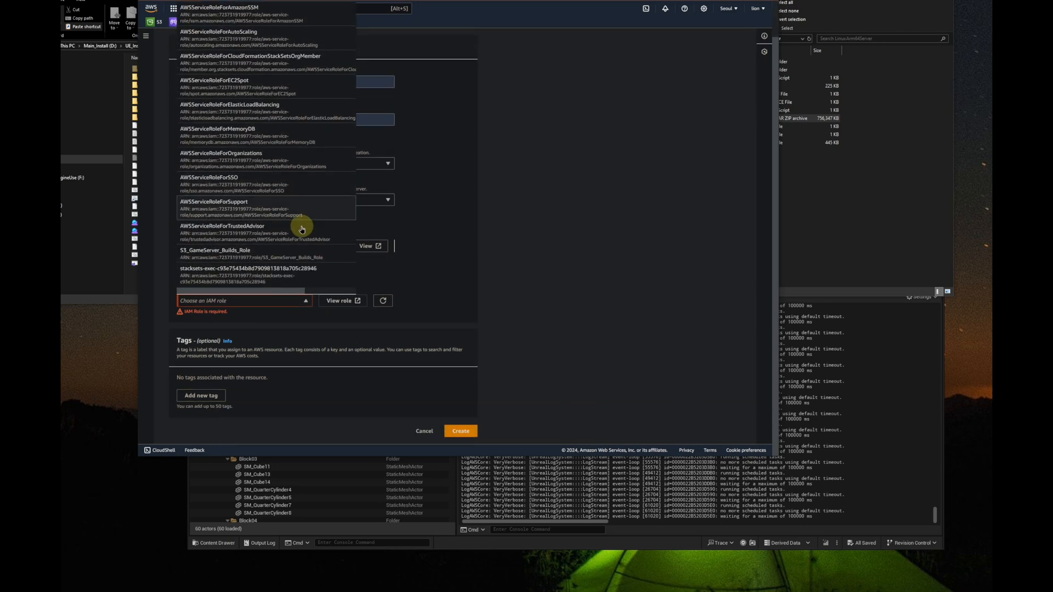
{"action": "left_click", "coordinate": [222, 254]}
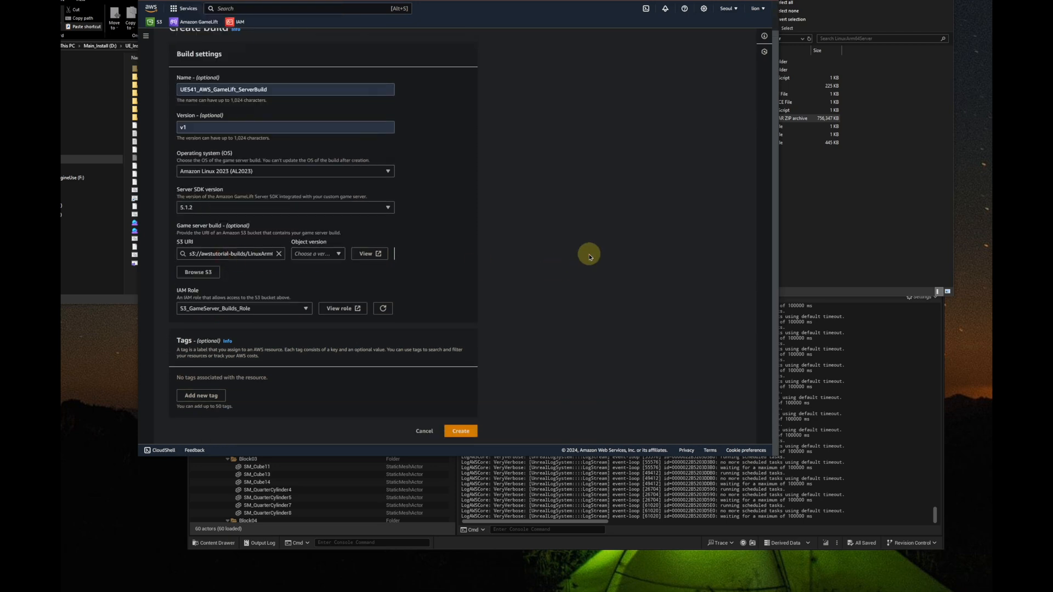
{"action": "left_click", "coordinate": [459, 431]}
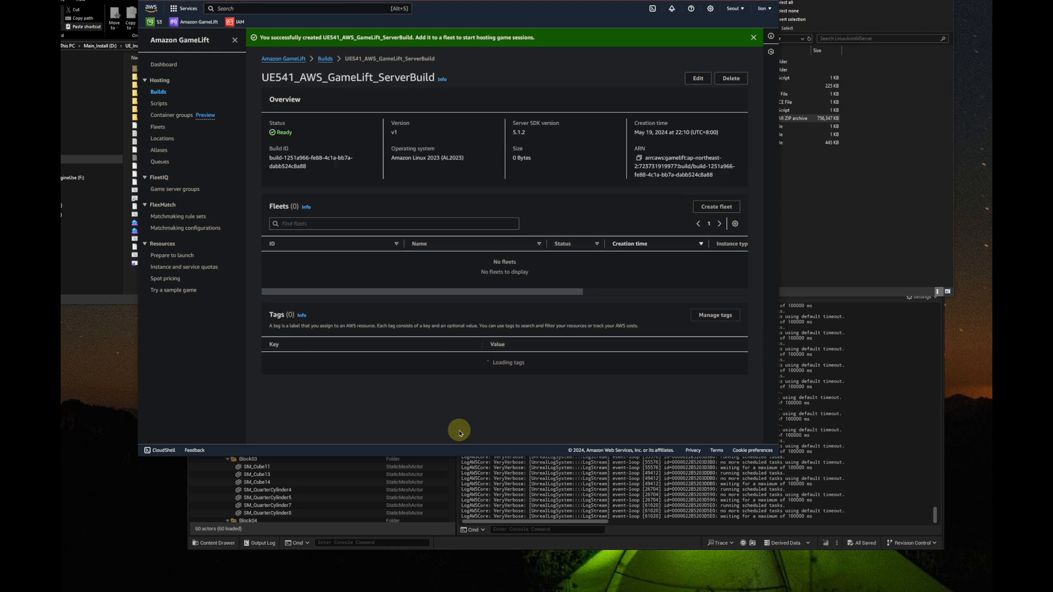
Start a fleet from the new build, name it UE541_AWS_GameLift_ServerBuild_Fleet, and enable TLS certificate generation
{"action": "left_click", "coordinate": [715, 207]}
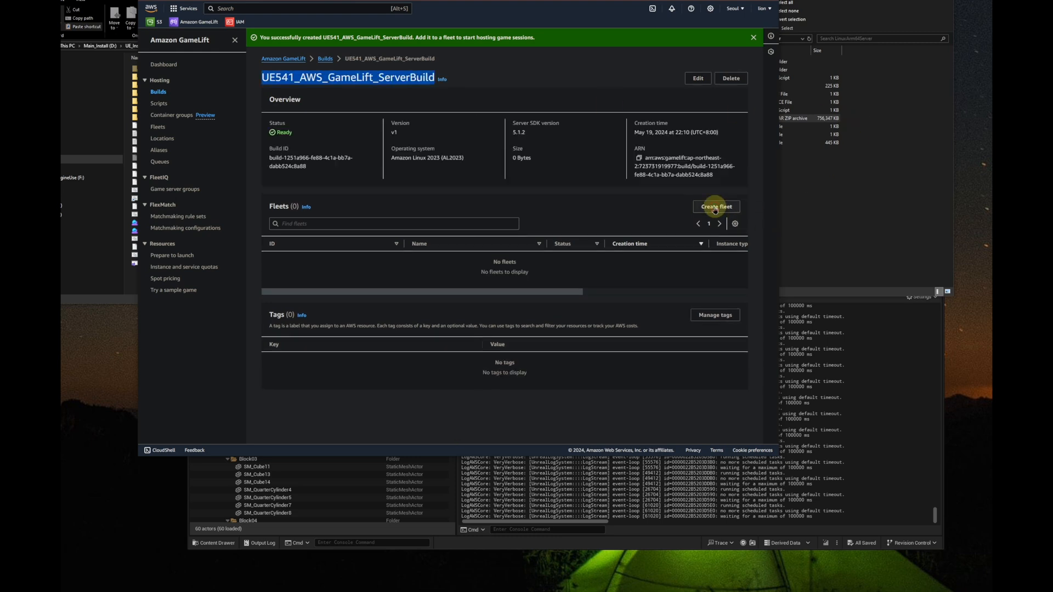
{"action": "left_click", "coordinate": [322, 139]}
{"action": "type", "text": "UE541_AWS_GameLift_ServerBuild"}
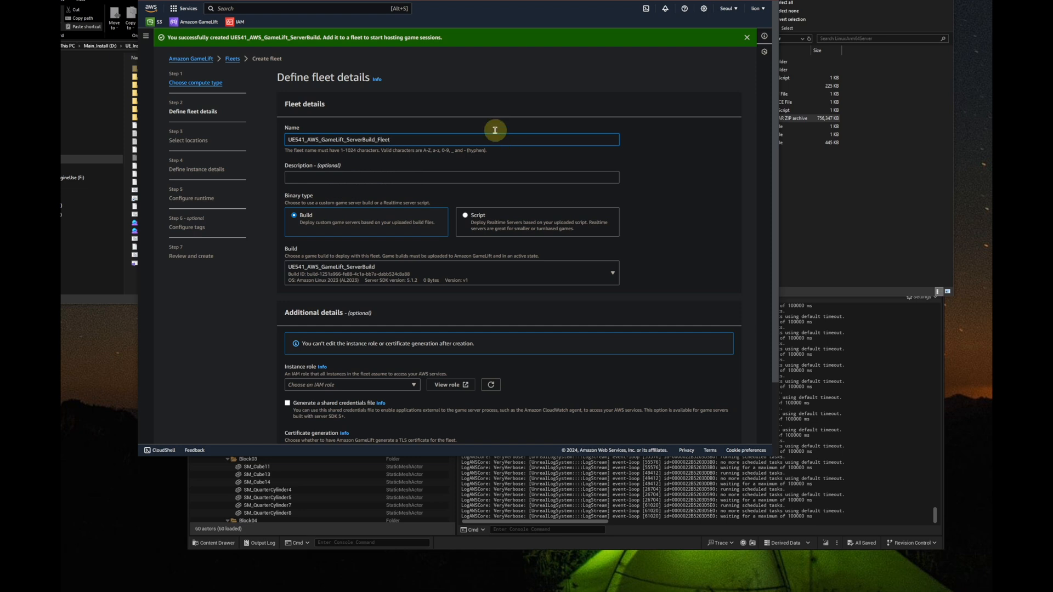
{"action": "scroll", "coordinate": [259, 306], "scroll_direction": "down", "scroll_amount": 3}
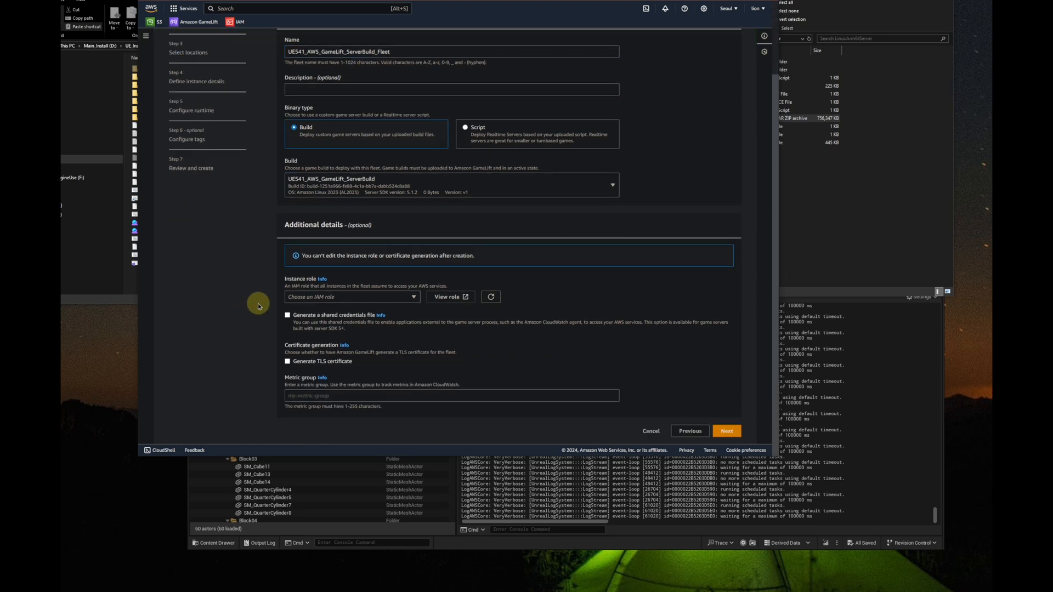
{"action": "left_click", "coordinate": [287, 362]}
{"action": "left_click", "coordinate": [726, 431]}
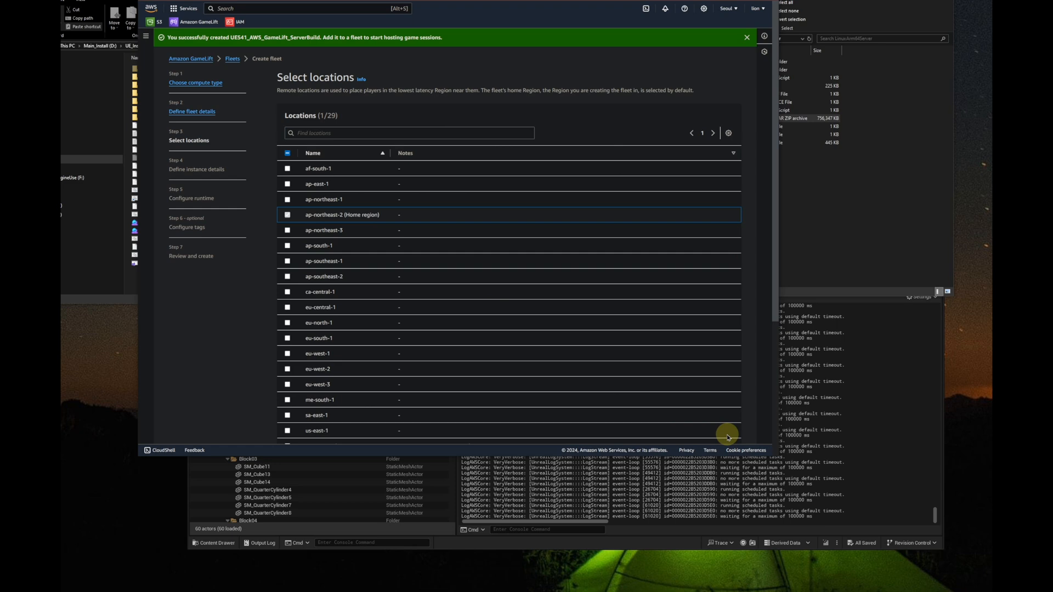
Keep only the home region as the fleet location and select the c6g.medium Spot instance, filtering by the arm64 architecture
{"action": "scroll", "coordinate": [458, 122], "scroll_direction": "down", "scroll_amount": 10}
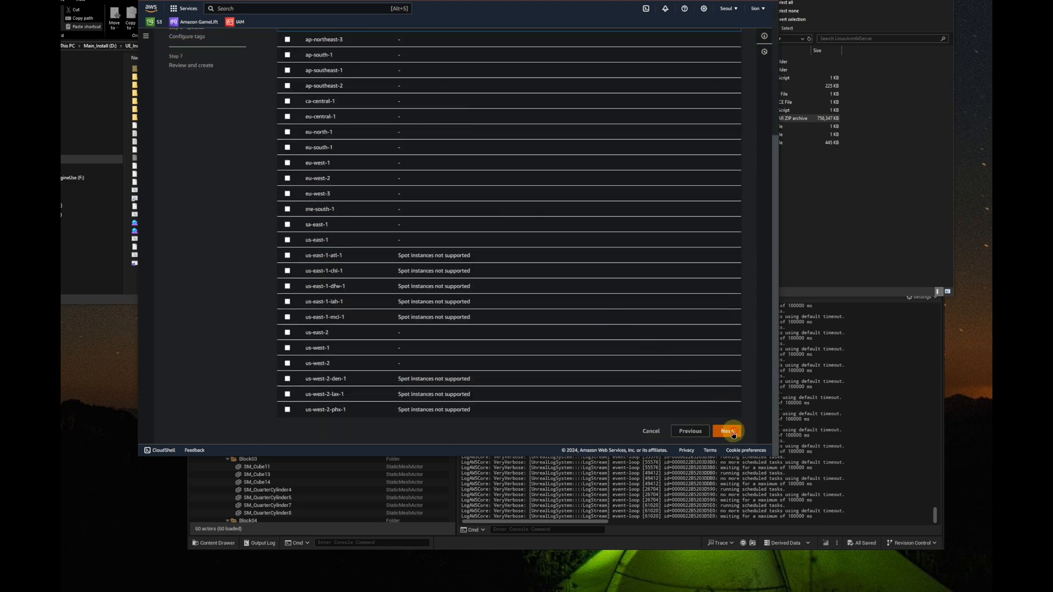
{"action": "left_click", "coordinate": [729, 431]}
{"action": "left_click", "coordinate": [329, 177]}
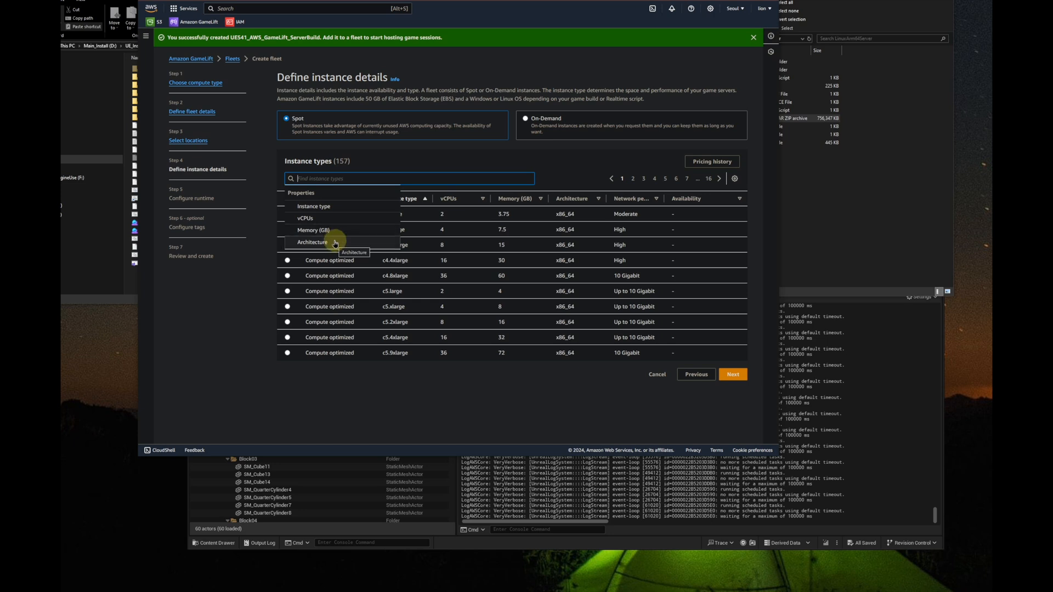
{"action": "type", "text": "arm"}
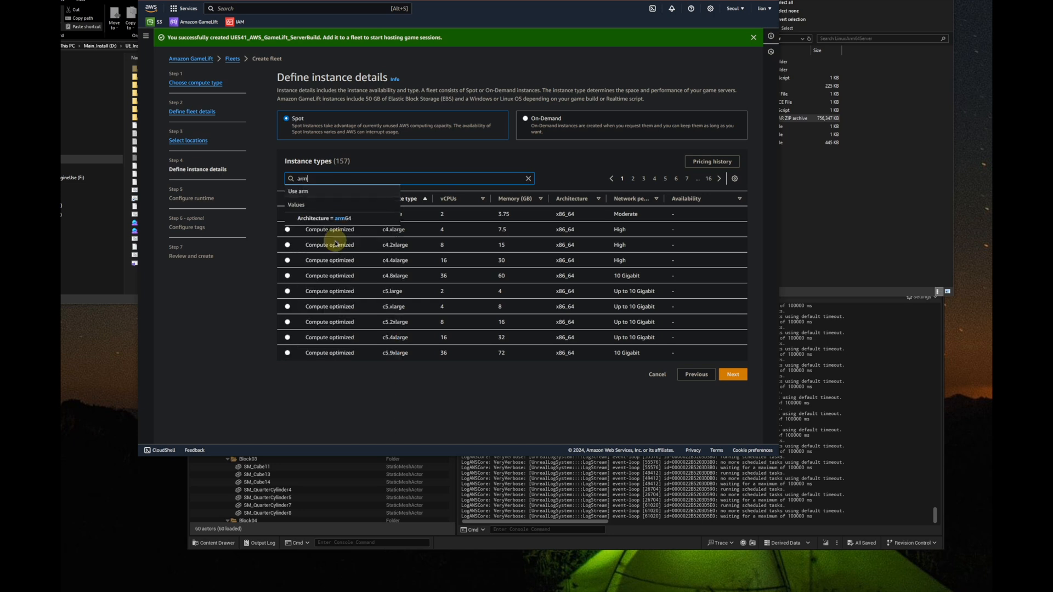
{"action": "left_click", "coordinate": [339, 220]}
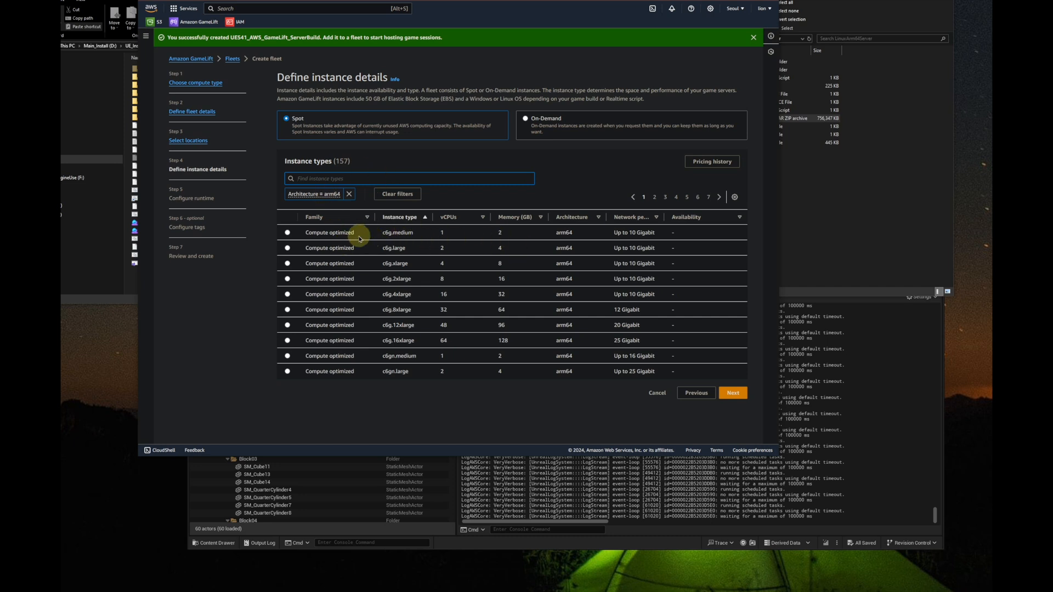
{"action": "left_click", "coordinate": [287, 233]}
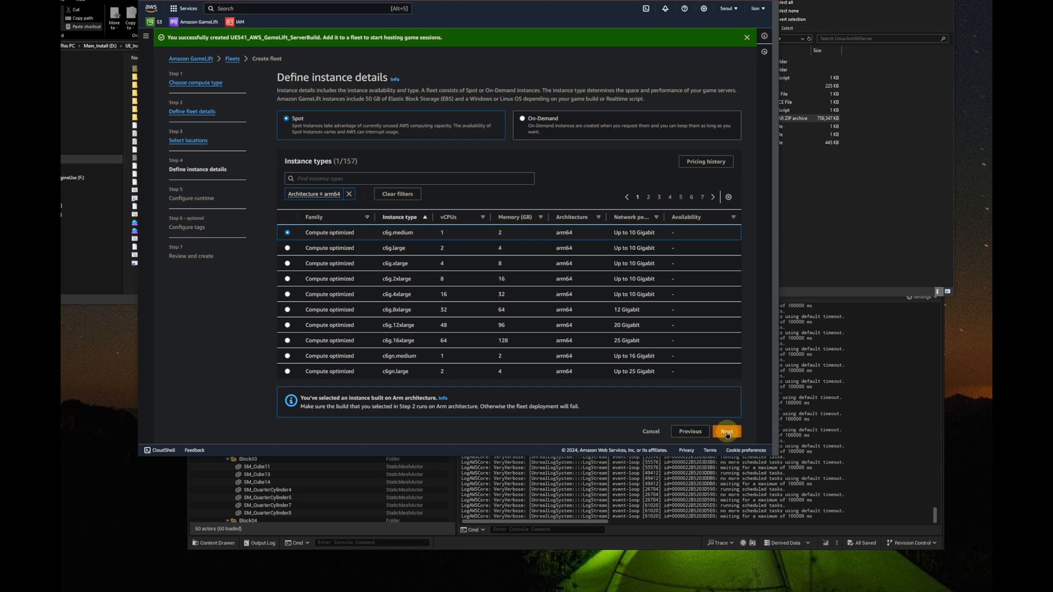
{"action": "left_click", "coordinate": [726, 433]}
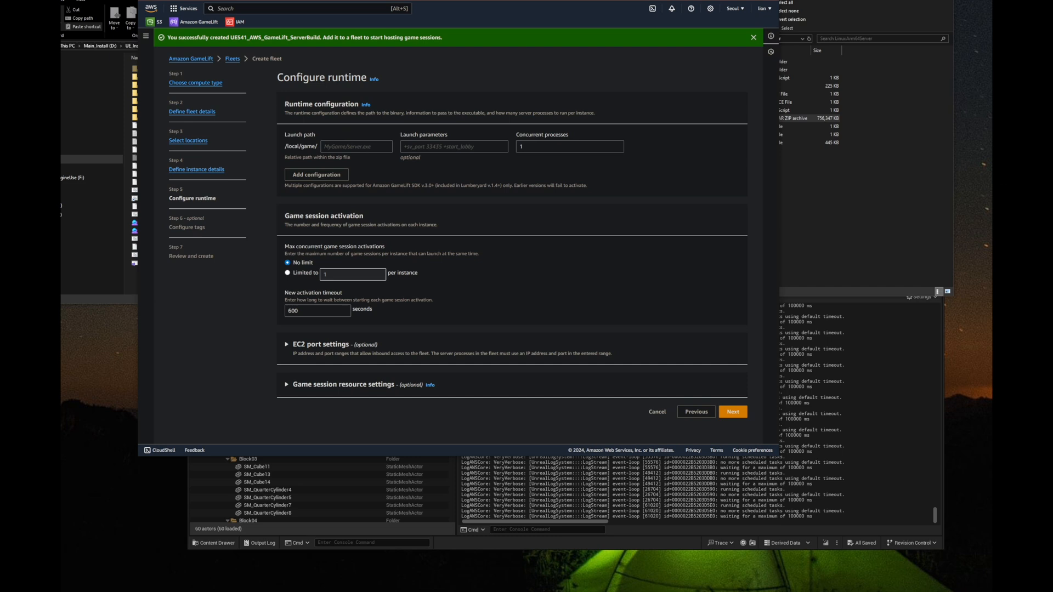
Look up the path of the awsTutorialServer executable in the LinuxArm64Server folder, under awsTutorial\Binaries\LinuxArm64
{"action": "left_click", "coordinate": [355, 147]}
{"action": "left_click", "coordinate": [827, 207]}
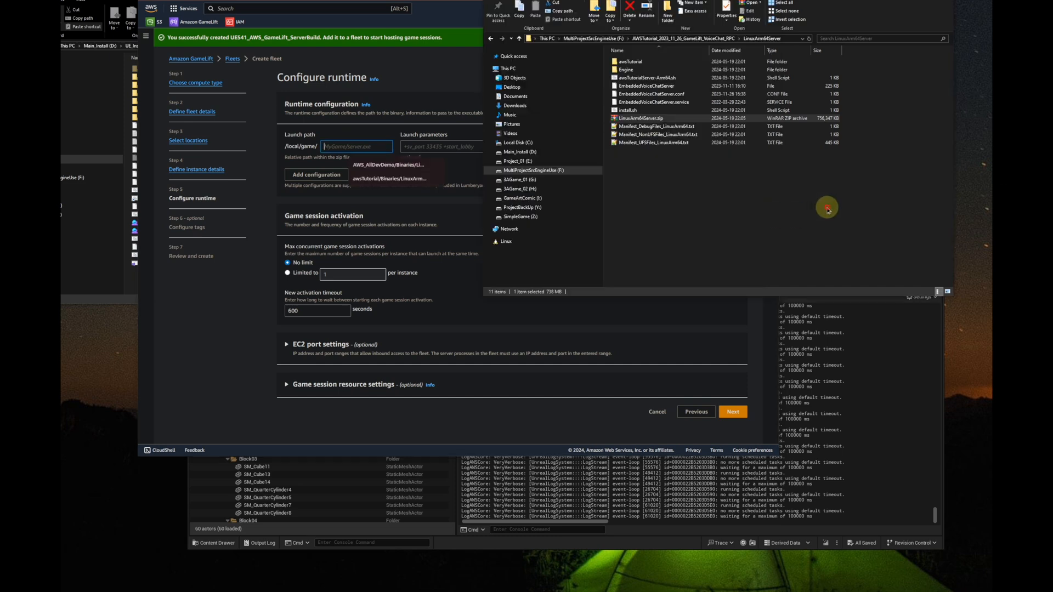
{"action": "double_click", "coordinate": [629, 62]}
{"action": "double_click", "coordinate": [631, 62]}
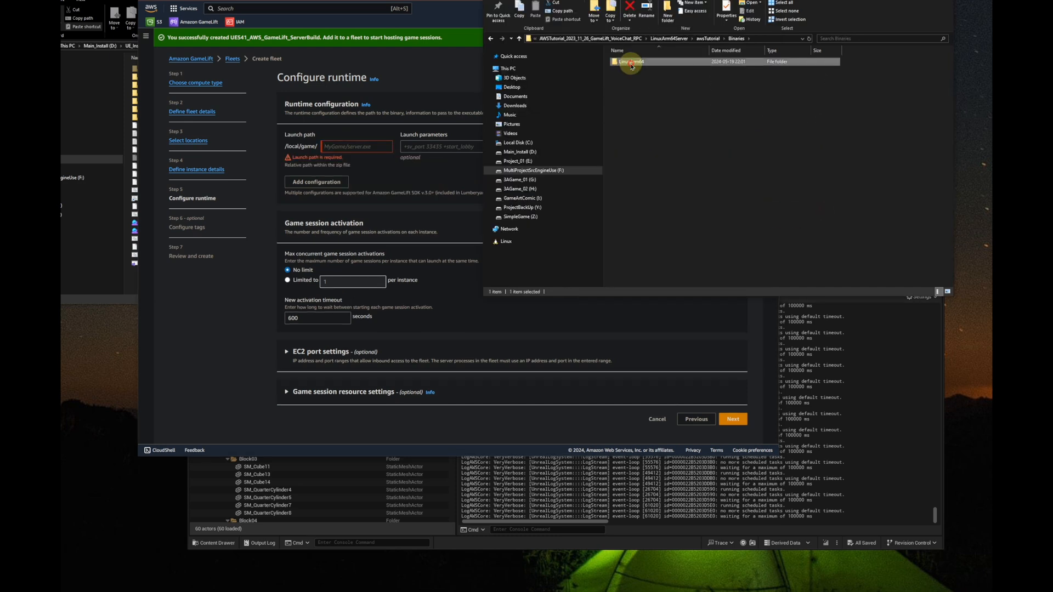
{"action": "double_click", "coordinate": [630, 62]}
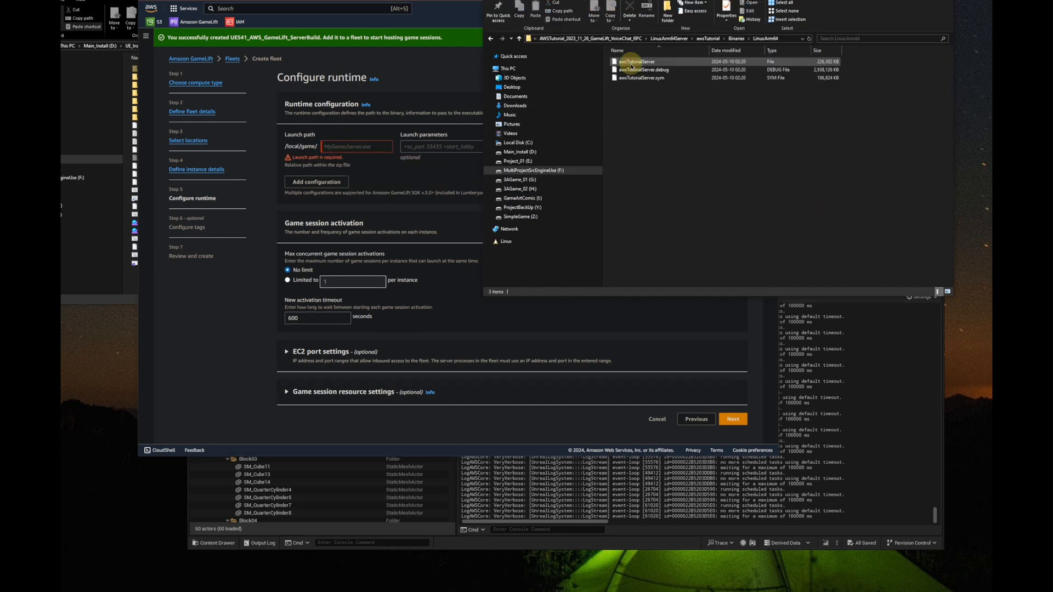
{"action": "left_click", "coordinate": [783, 38]}
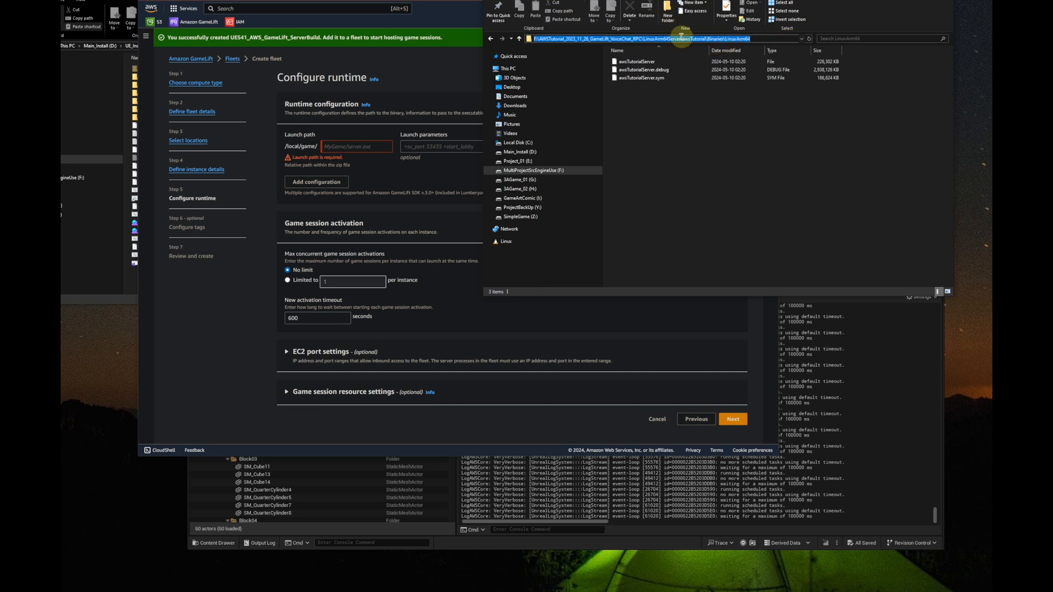
{"action": "left_click_drag", "start_coordinate": [681, 38], "coordinate": [765, 39]}
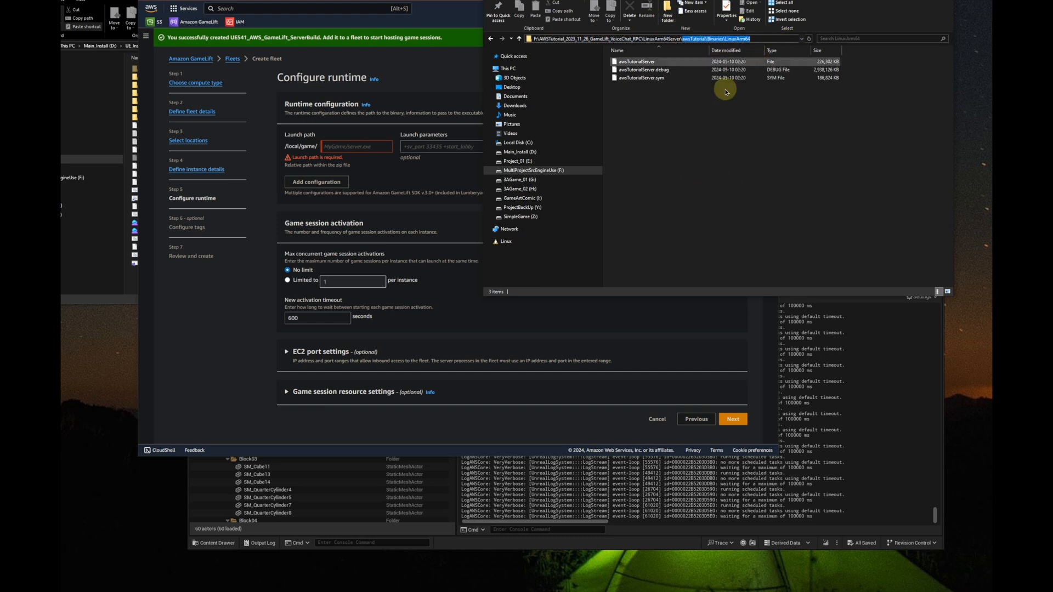
{"action": "left_click", "coordinate": [639, 62]}
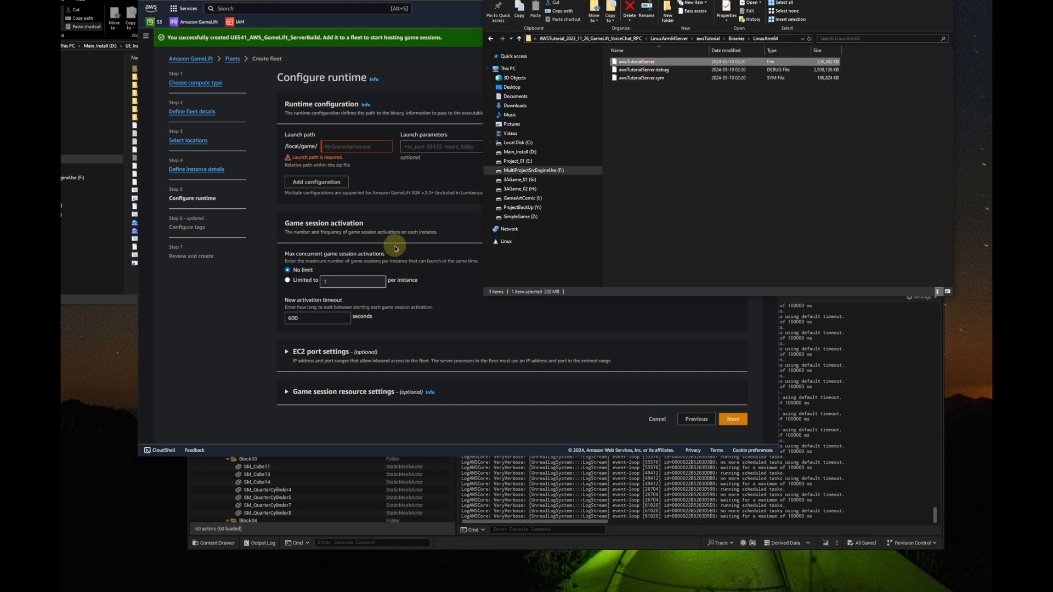
Set the launch path to the server executable under awsTutorial/Binaries, with 5 concurrent processes and session activations limited to 5 per instance
{"action": "left_click", "coordinate": [359, 147]}
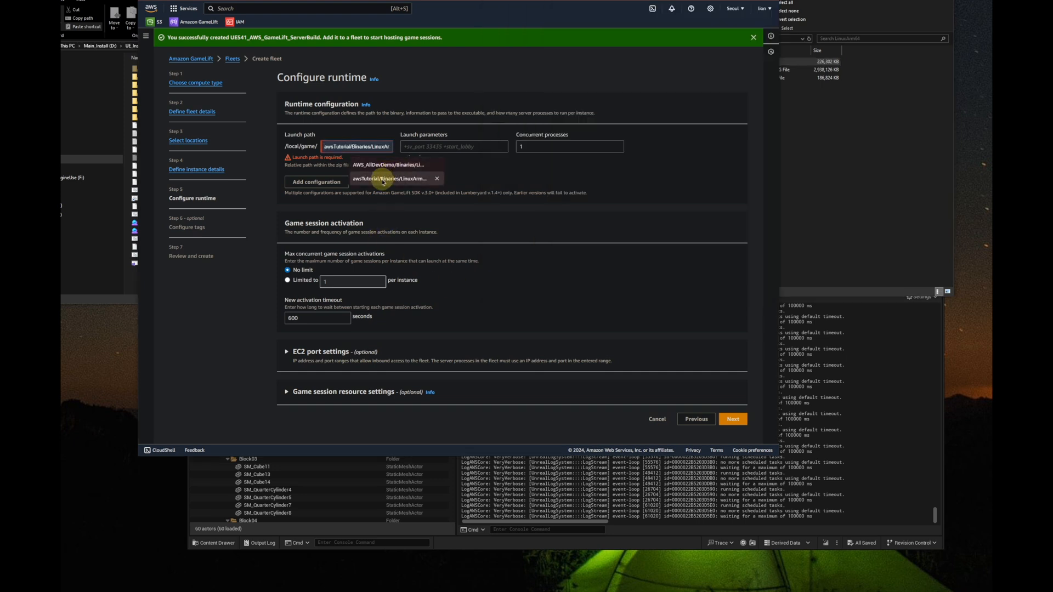
{"action": "left_click", "coordinate": [383, 179]}
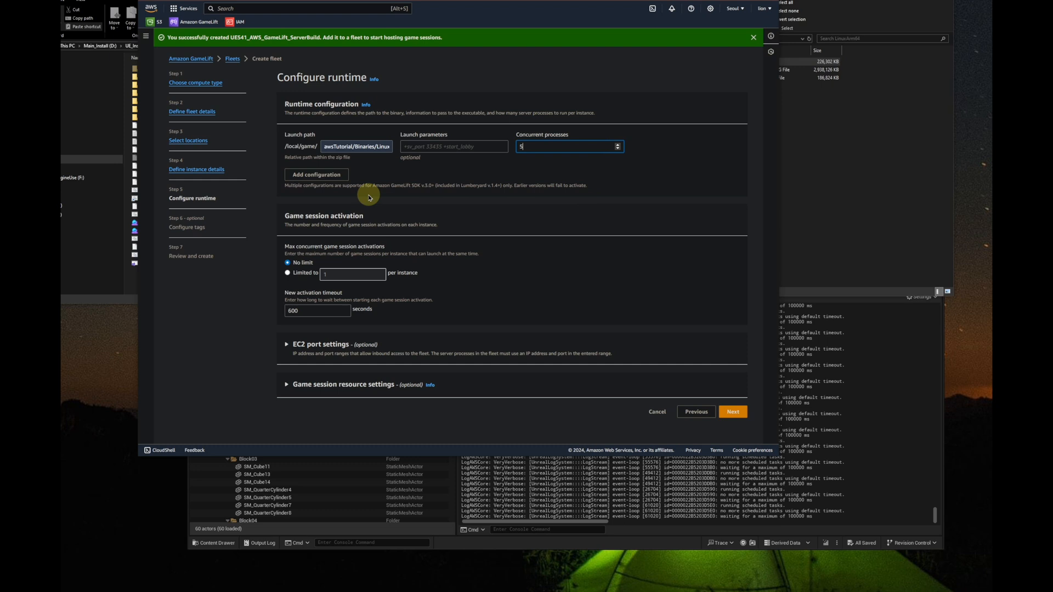
{"action": "left_click", "coordinate": [288, 276]}
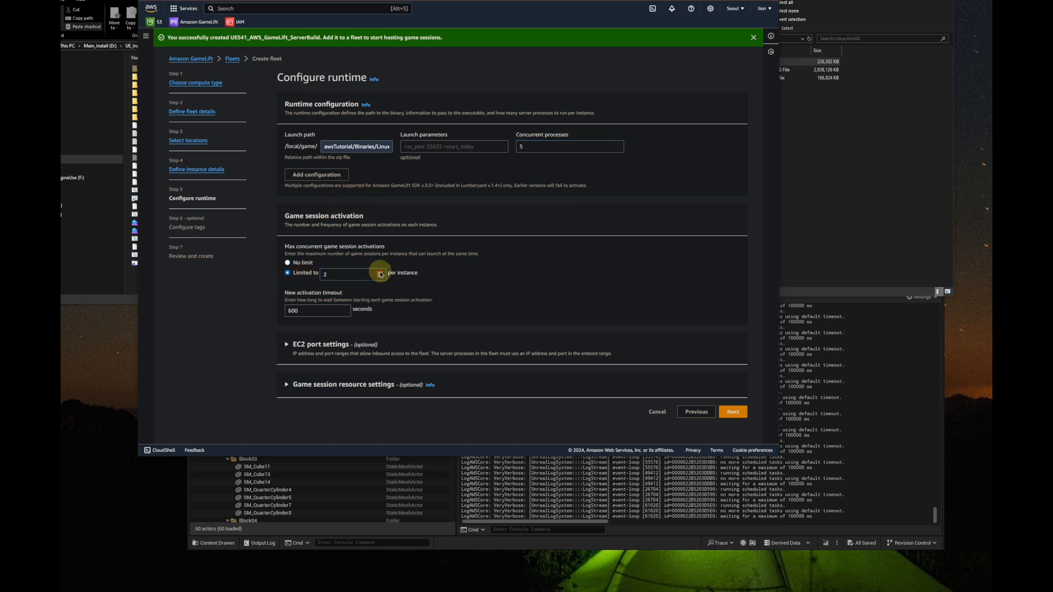
{"action": "left_click", "coordinate": [381, 273]}
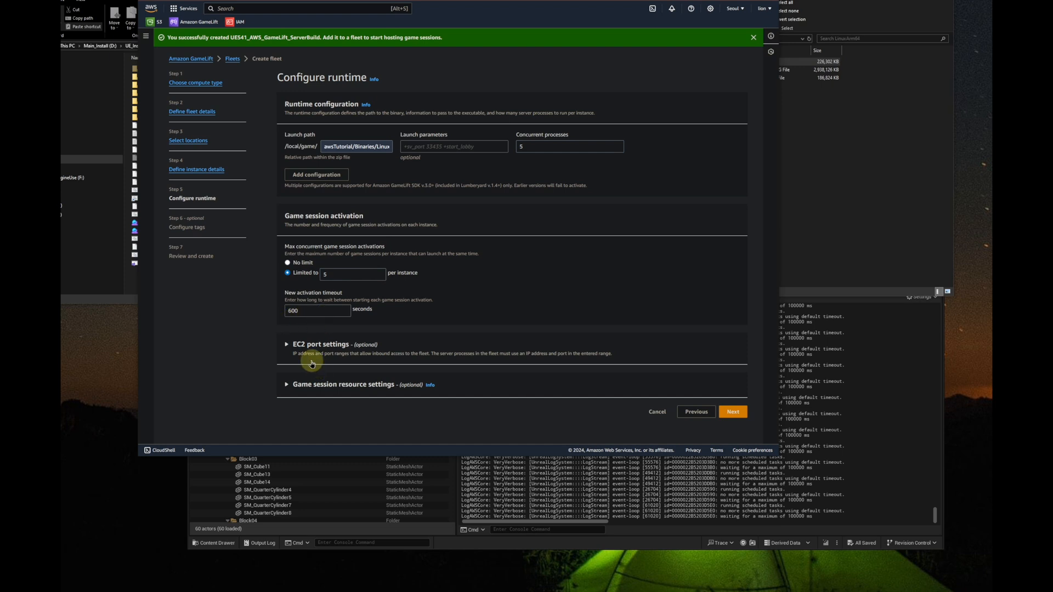
Expand the EC2 port settings of the fleet and add five empty port setting rows
{"action": "left_click", "coordinate": [303, 345]}
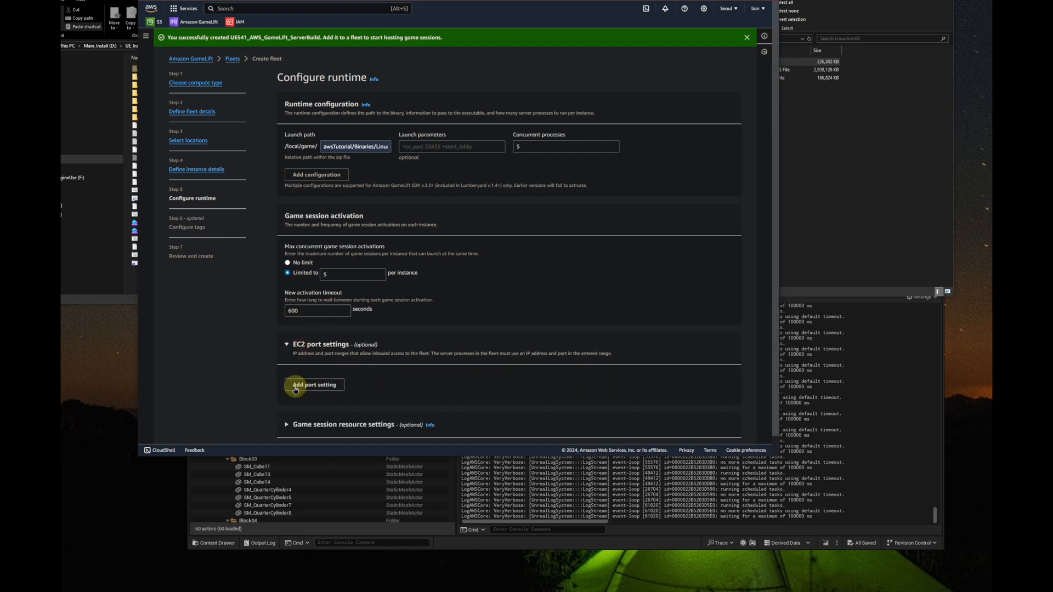
{"action": "left_click", "coordinate": [334, 391]}
{"action": "scroll", "coordinate": [348, 331], "scroll_direction": "down", "scroll_amount": 1}
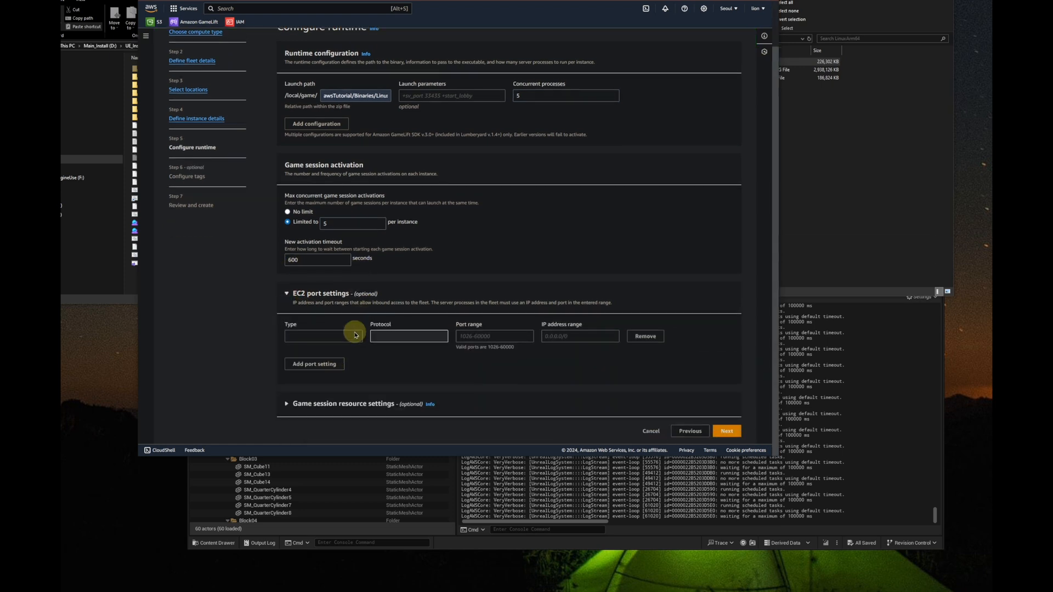
{"action": "left_click", "coordinate": [334, 368]}
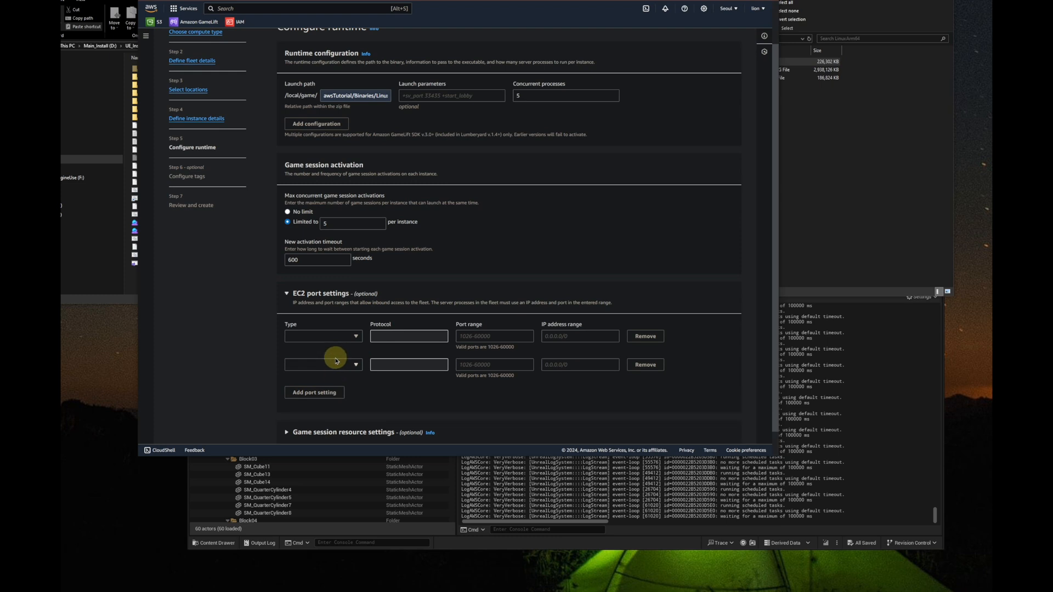
{"action": "left_click", "coordinate": [325, 393]}
{"action": "left_click", "coordinate": [331, 421]}
{"action": "scroll", "coordinate": [447, 277], "scroll_direction": "down", "scroll_amount": 2}
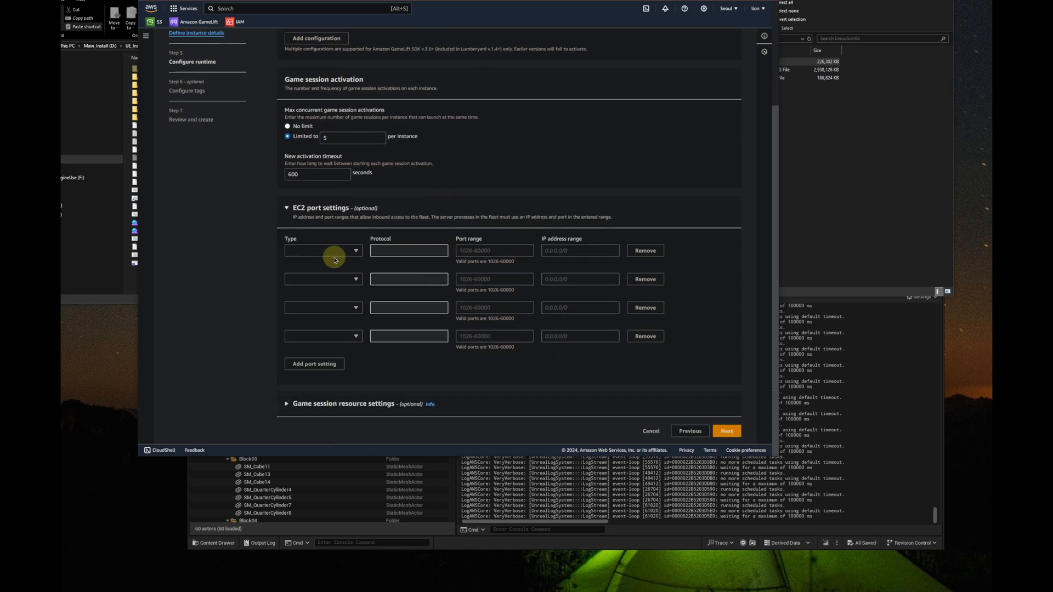
{"action": "left_click", "coordinate": [332, 251]}
{"action": "left_click", "coordinate": [379, 359]}
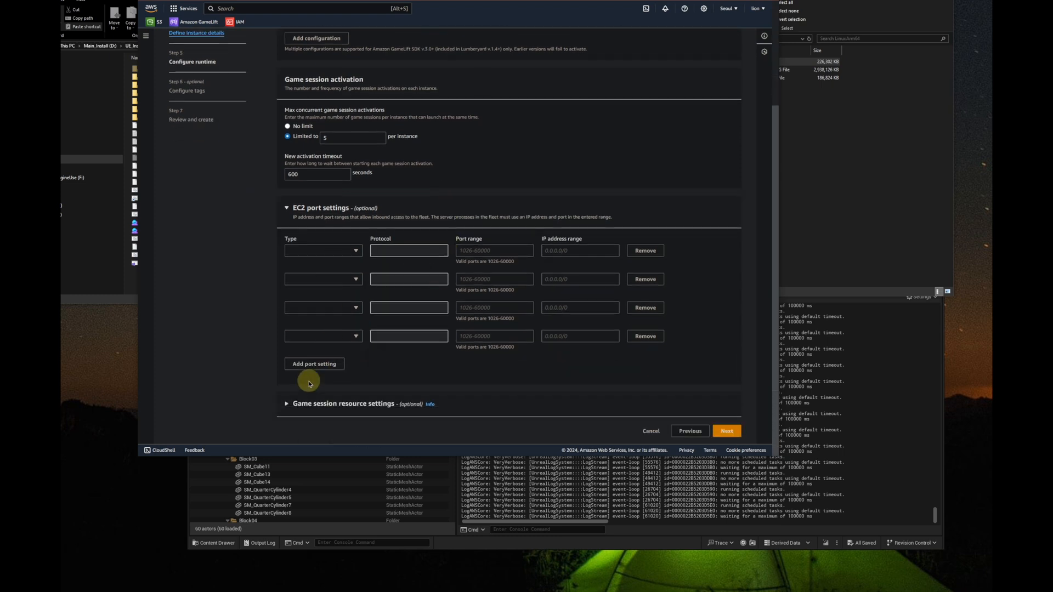
{"action": "left_click", "coordinate": [338, 253]}
{"action": "left_click", "coordinate": [337, 251]}
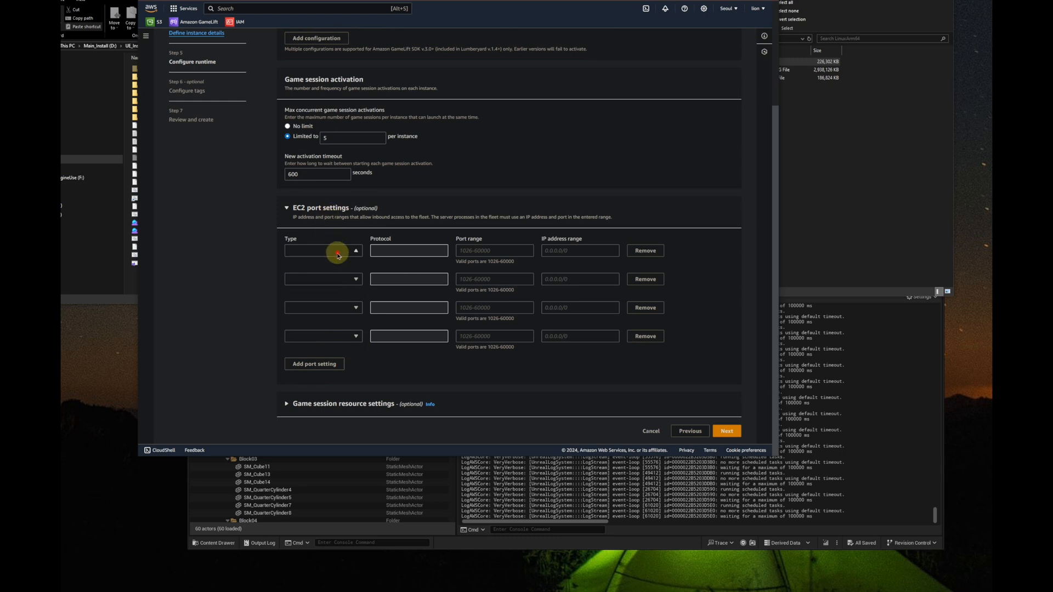
{"action": "left_click", "coordinate": [323, 365]}
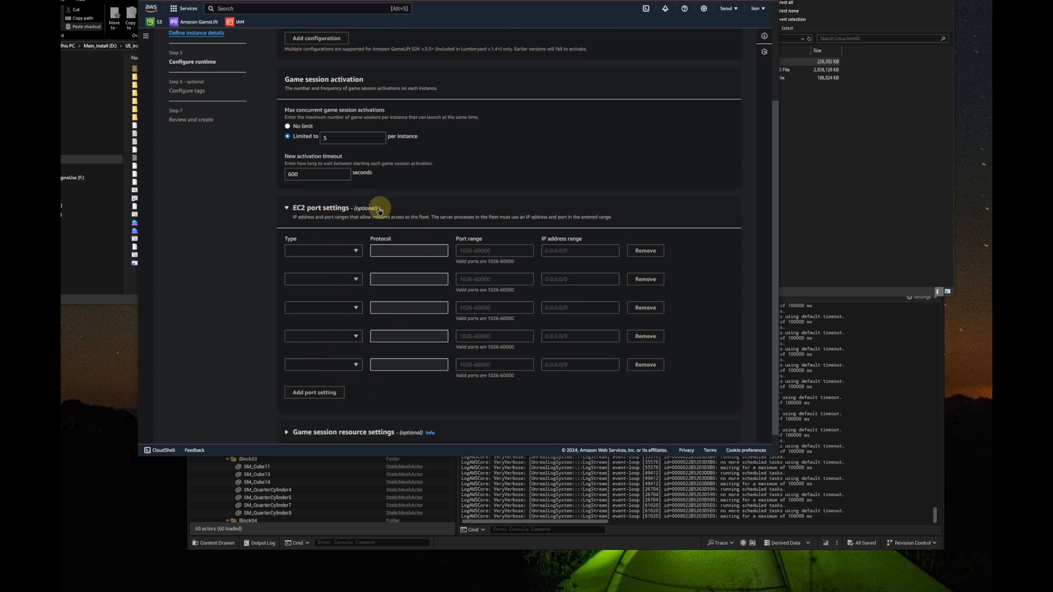
Set the types of the five port settings in order to Custom UDP, Custom TCP, Custom UDP, Custom TCP and Custom UDP
{"action": "left_click", "coordinate": [329, 250]}
{"action": "left_click", "coordinate": [306, 264]}
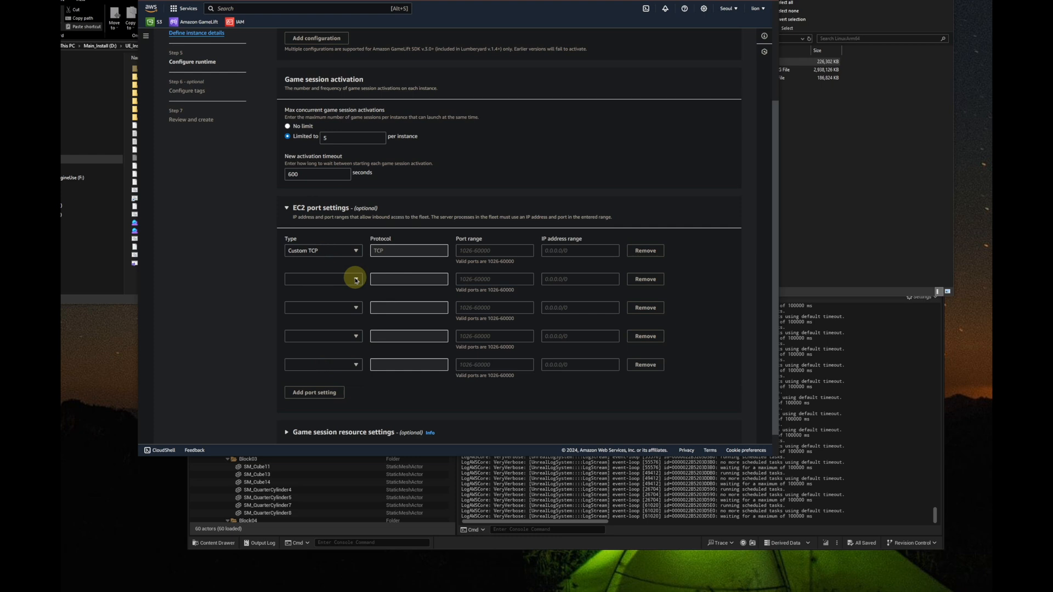
{"action": "left_click", "coordinate": [300, 253]}
{"action": "left_click", "coordinate": [336, 276]}
{"action": "left_click", "coordinate": [348, 278]}
{"action": "left_click", "coordinate": [329, 294]}
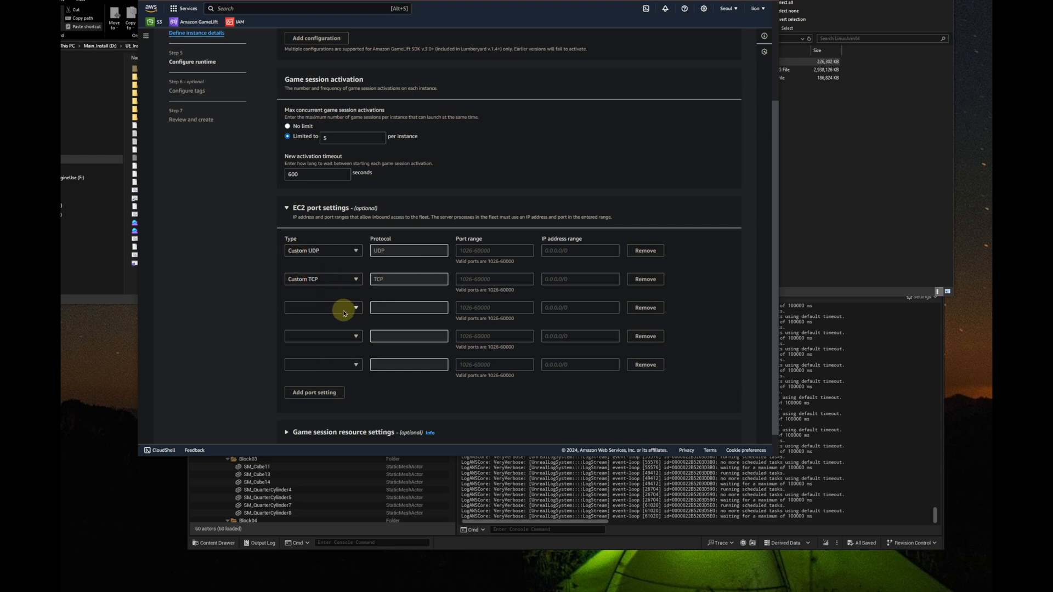
{"action": "left_click", "coordinate": [344, 313]}
{"action": "left_click", "coordinate": [335, 321]}
{"action": "left_click", "coordinate": [339, 336]}
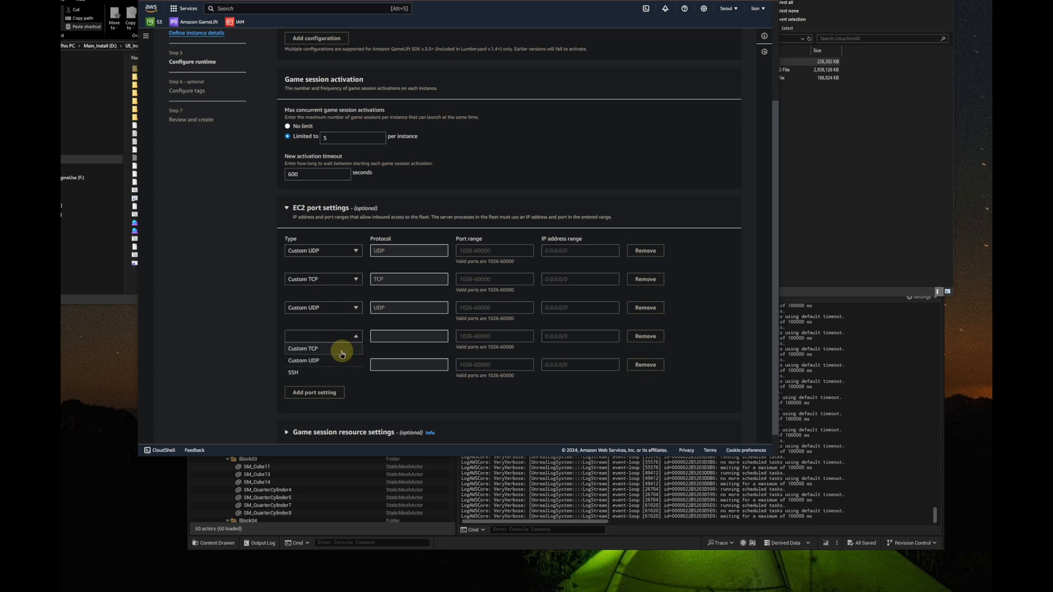
{"action": "left_click", "coordinate": [343, 348]}
{"action": "left_click", "coordinate": [351, 364]}
{"action": "left_click", "coordinate": [322, 390]}
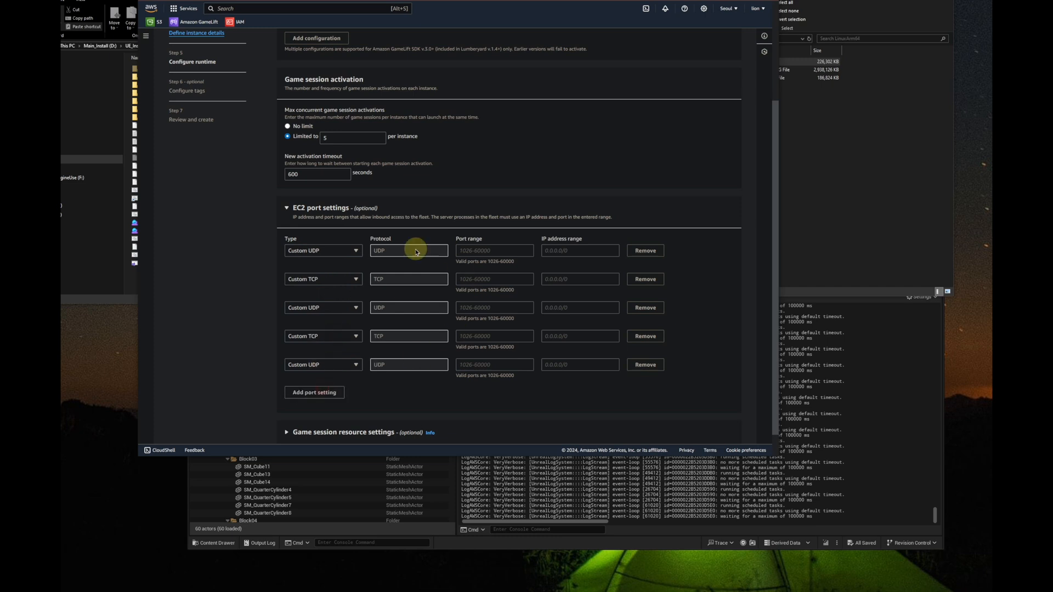
Give the first UDP port setting the port range 7777-7781 and the IP address range 0.0.0.0/0
{"action": "left_click", "coordinate": [475, 251]}
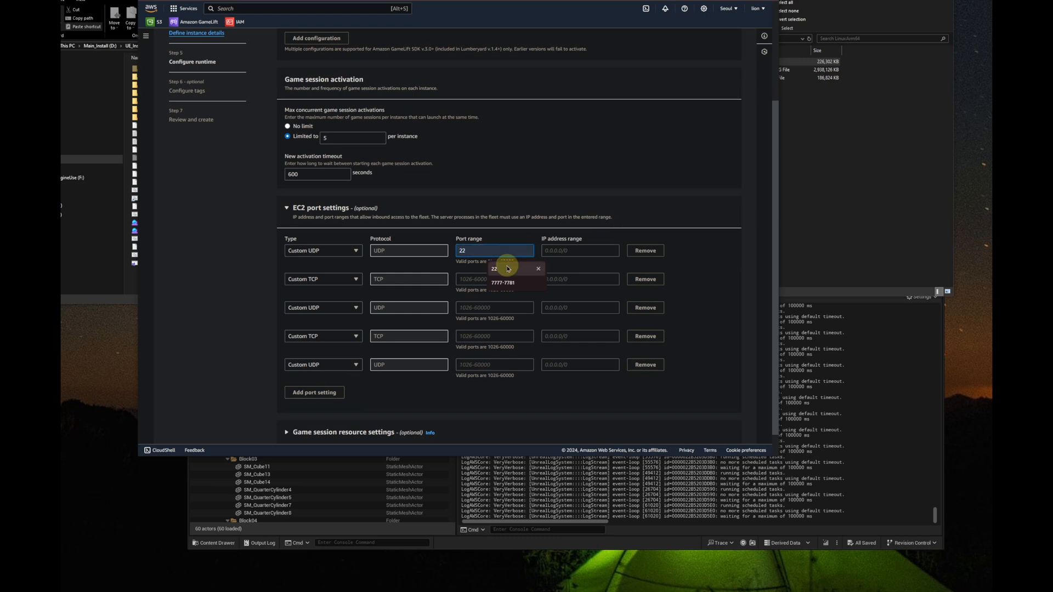
{"action": "left_click", "coordinate": [503, 282]}
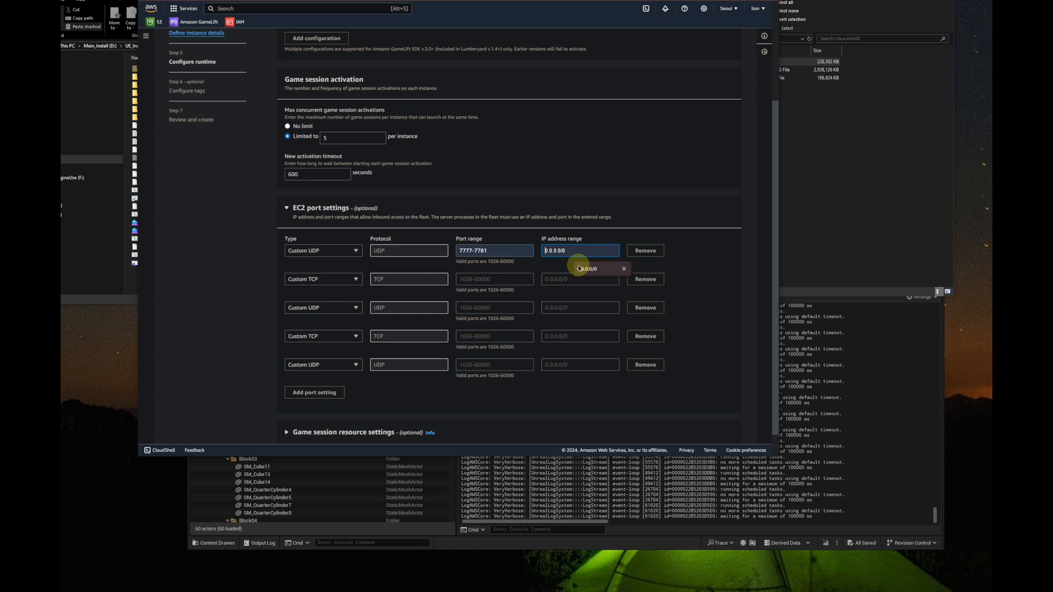
{"action": "left_click", "coordinate": [573, 267]}
{"action": "left_click", "coordinate": [492, 279]}
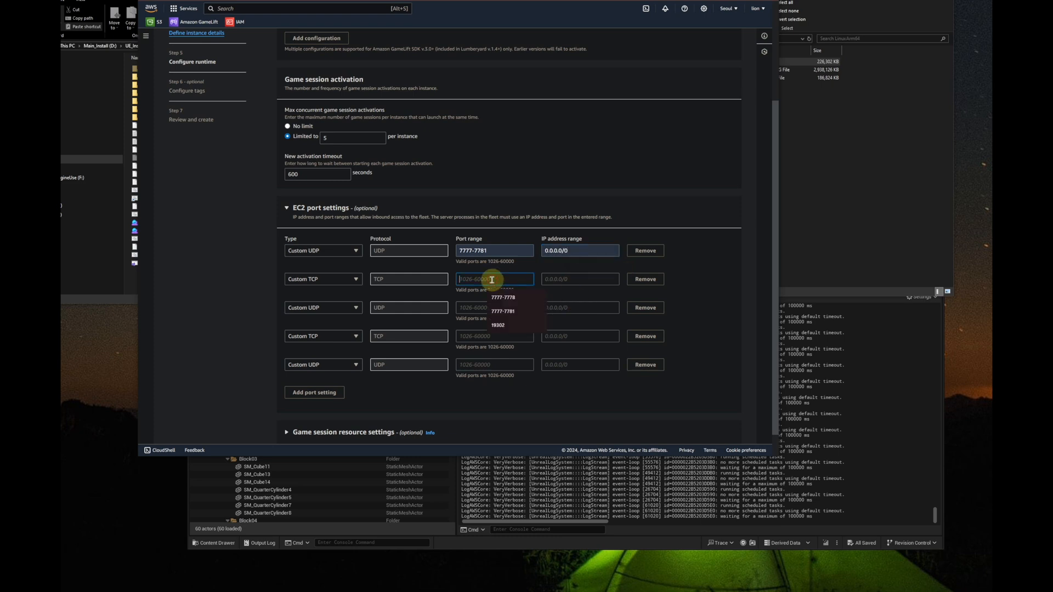
{"action": "left_click", "coordinate": [500, 326]}
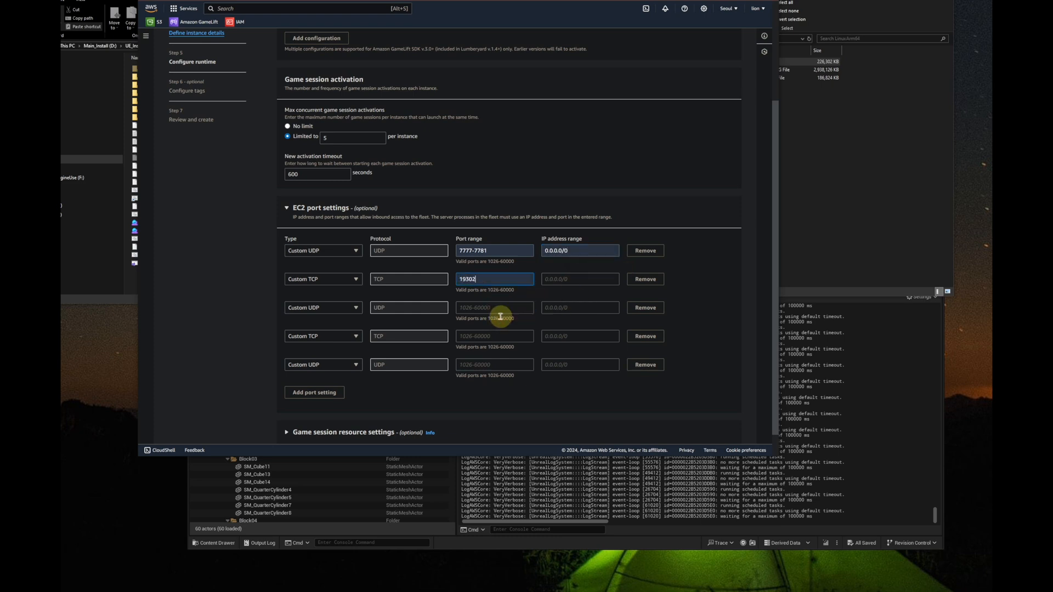
{"action": "left_click", "coordinate": [497, 308]}
{"action": "left_click", "coordinate": [499, 326]}
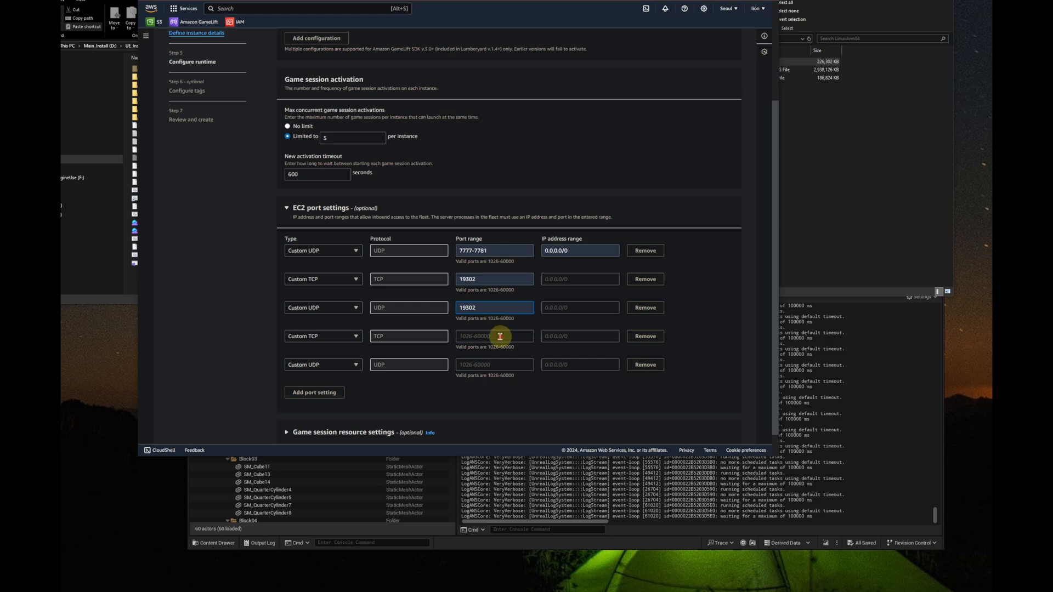
{"action": "left_click", "coordinate": [499, 336]}
{"action": "left_click", "coordinate": [516, 369]}
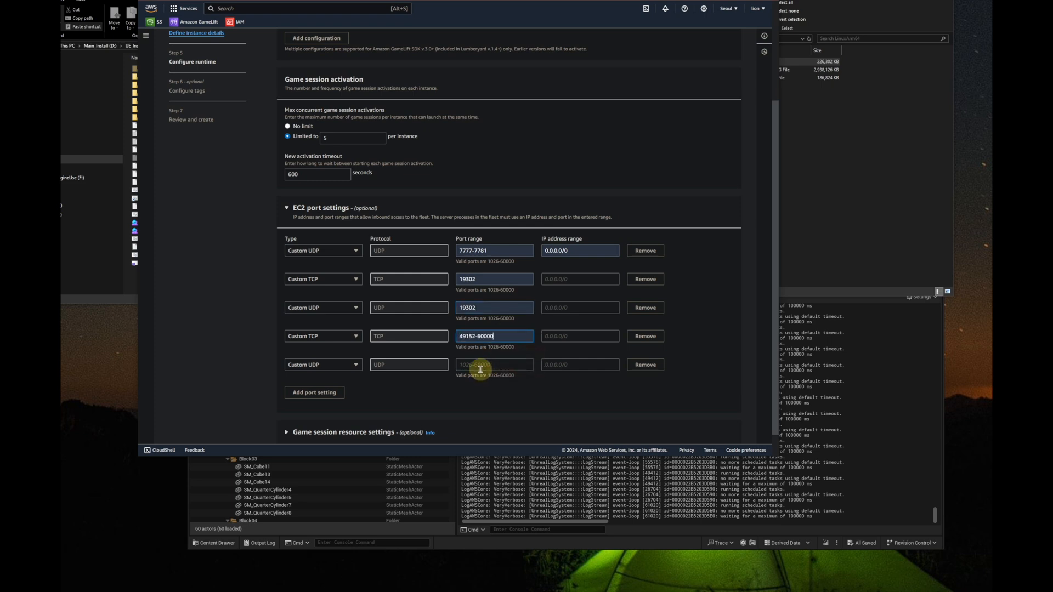
{"action": "left_click", "coordinate": [506, 383]}
Set the IP address range to 0.0.0.0/0 for the remaining four port settings
{"action": "left_click", "coordinate": [565, 279]}
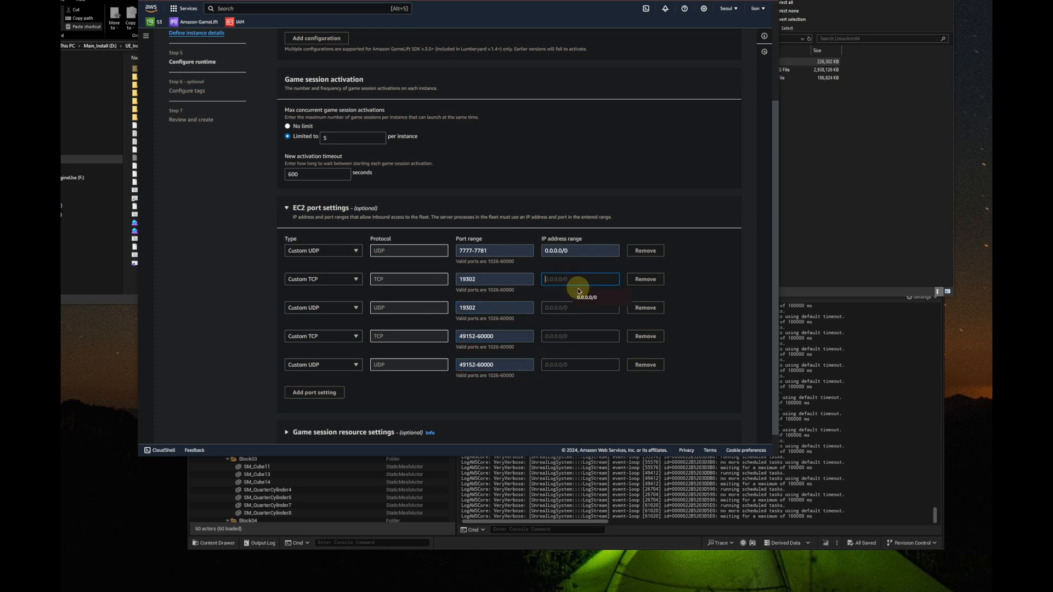
{"action": "left_click", "coordinate": [578, 300]}
{"action": "left_click", "coordinate": [572, 308]}
{"action": "left_click", "coordinate": [575, 324]}
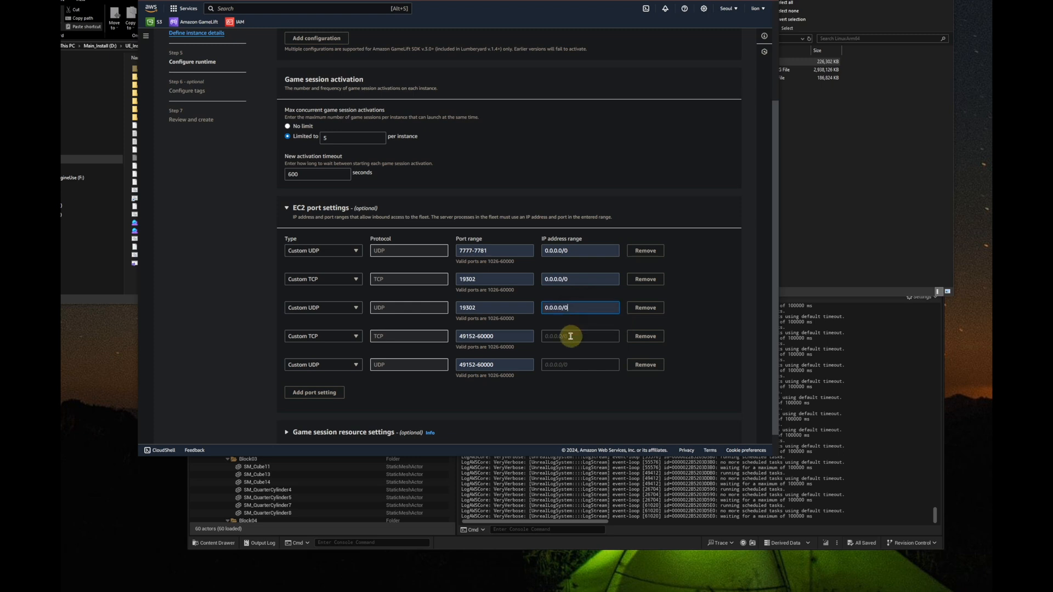
{"action": "left_click", "coordinate": [571, 336]}
{"action": "left_click", "coordinate": [582, 354]}
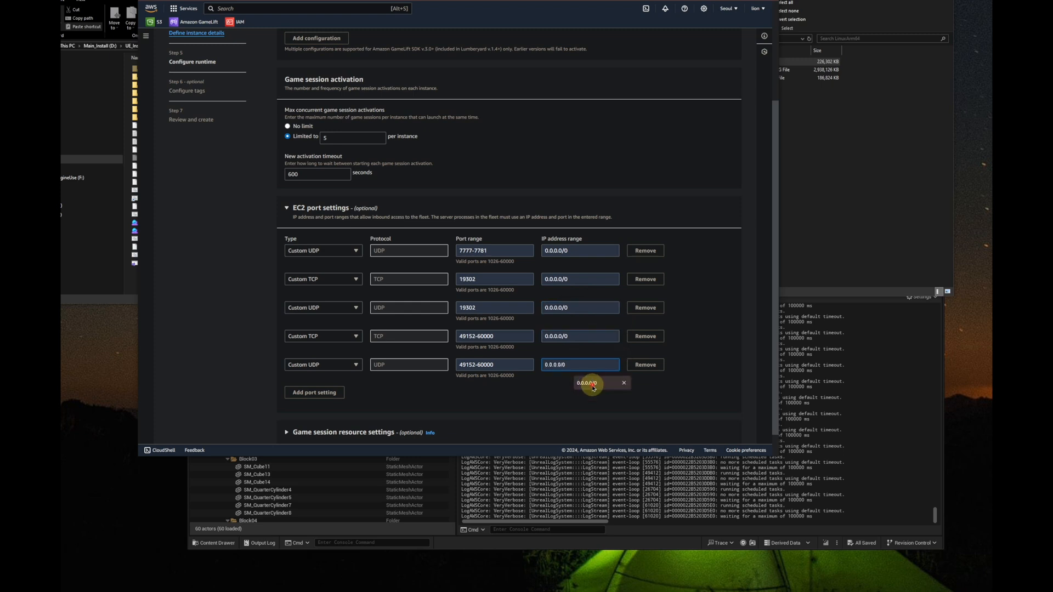
{"action": "left_click", "coordinate": [587, 383]}
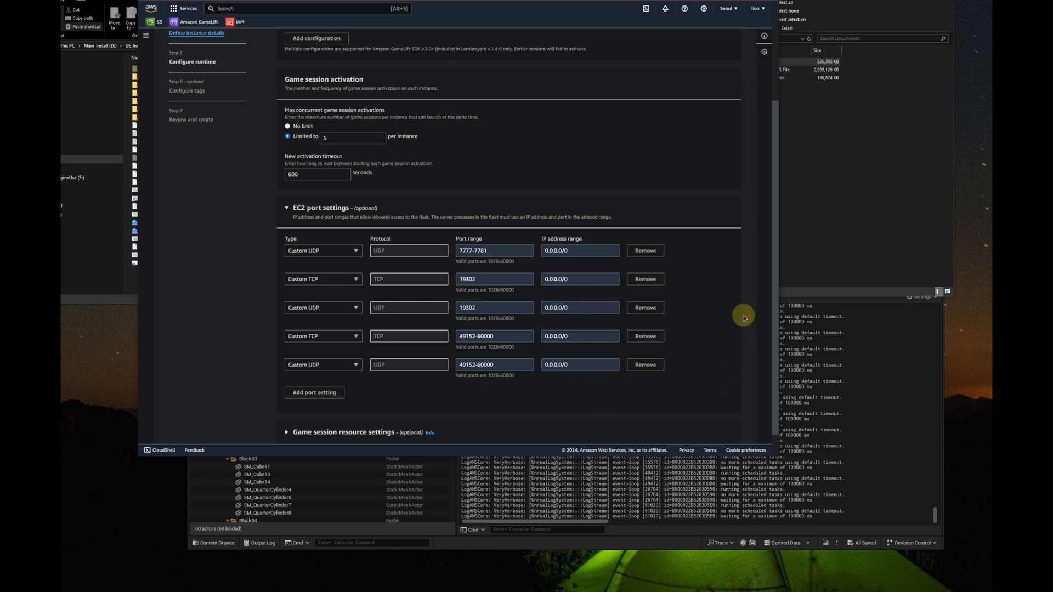
Continue without adding tags, review the fleet configuration down to the EC2 port settings, and submit the fleet for creation
{"action": "scroll", "coordinate": [691, 329], "scroll_direction": "down", "scroll_amount": 1}
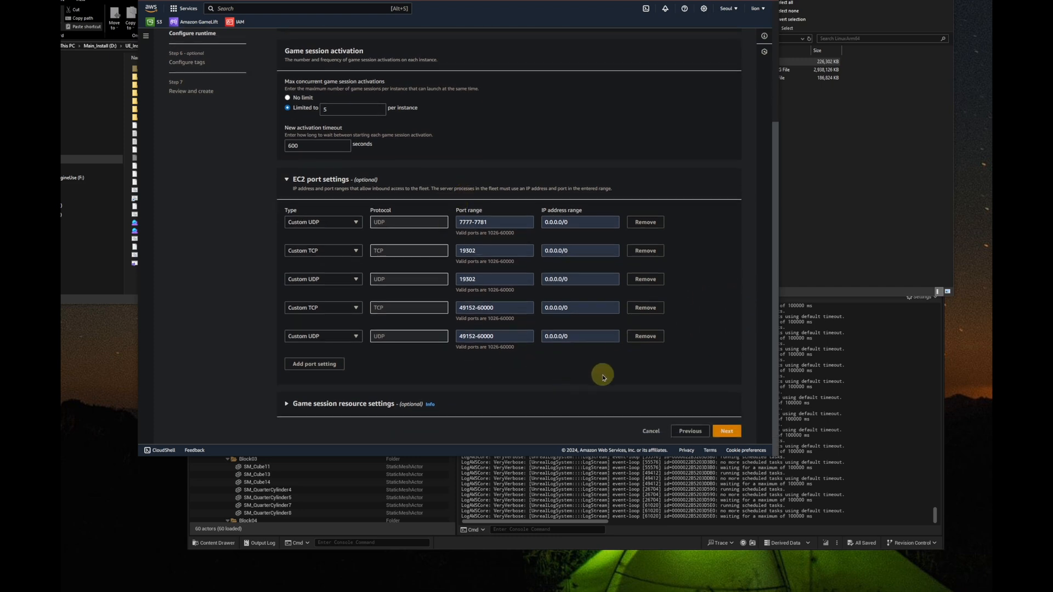
{"action": "left_click", "coordinate": [729, 433]}
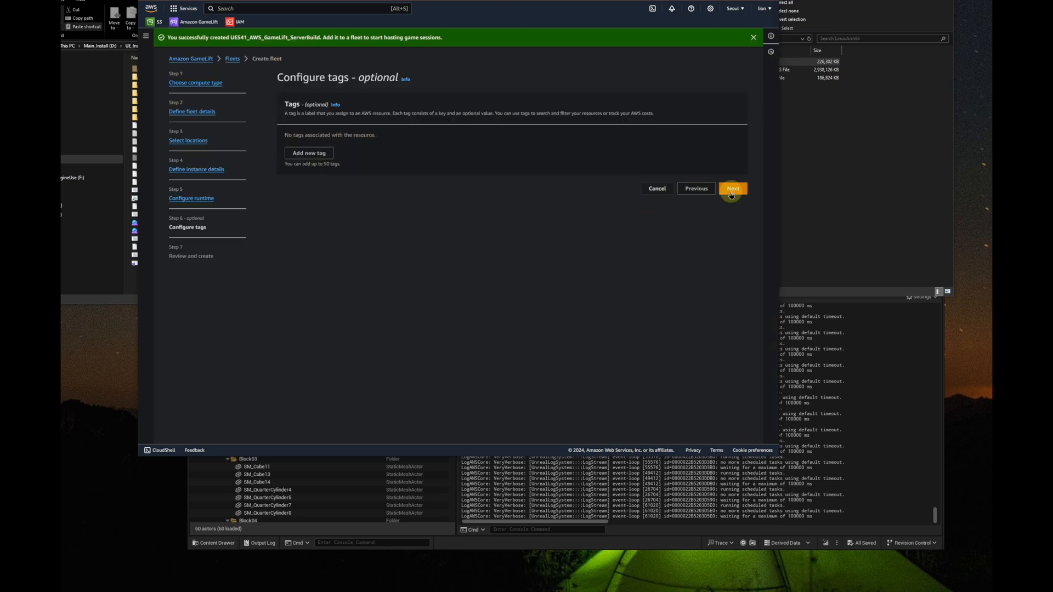
{"action": "left_click", "coordinate": [733, 188]}
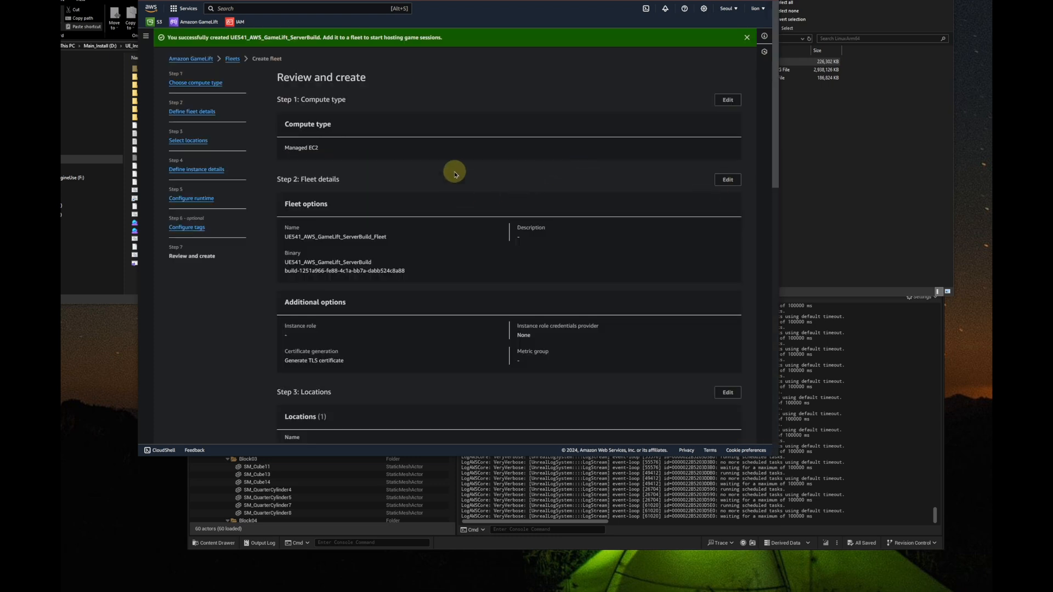
{"action": "scroll", "coordinate": [450, 156], "scroll_direction": "down", "scroll_amount": 3}
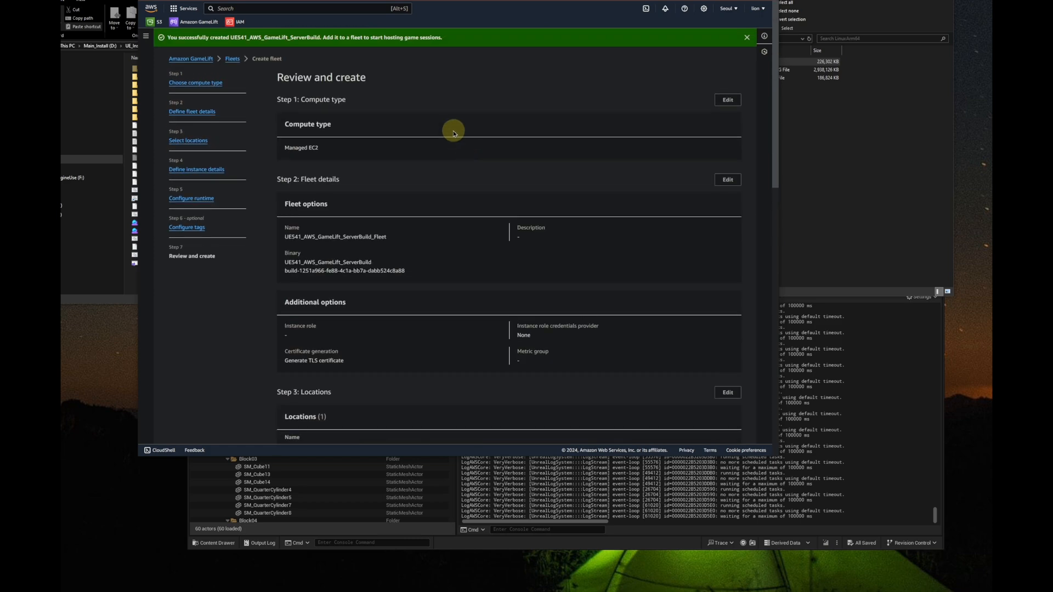
{"action": "scroll", "coordinate": [447, 129], "scroll_direction": "down", "scroll_amount": 5}
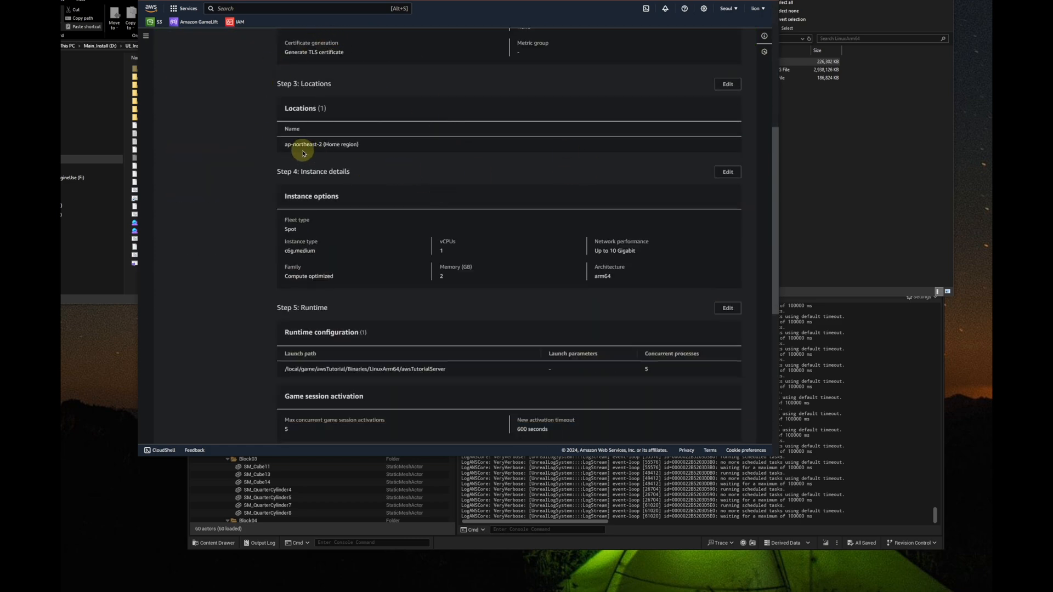
{"action": "scroll", "coordinate": [501, 208], "scroll_direction": "down", "scroll_amount": 7}
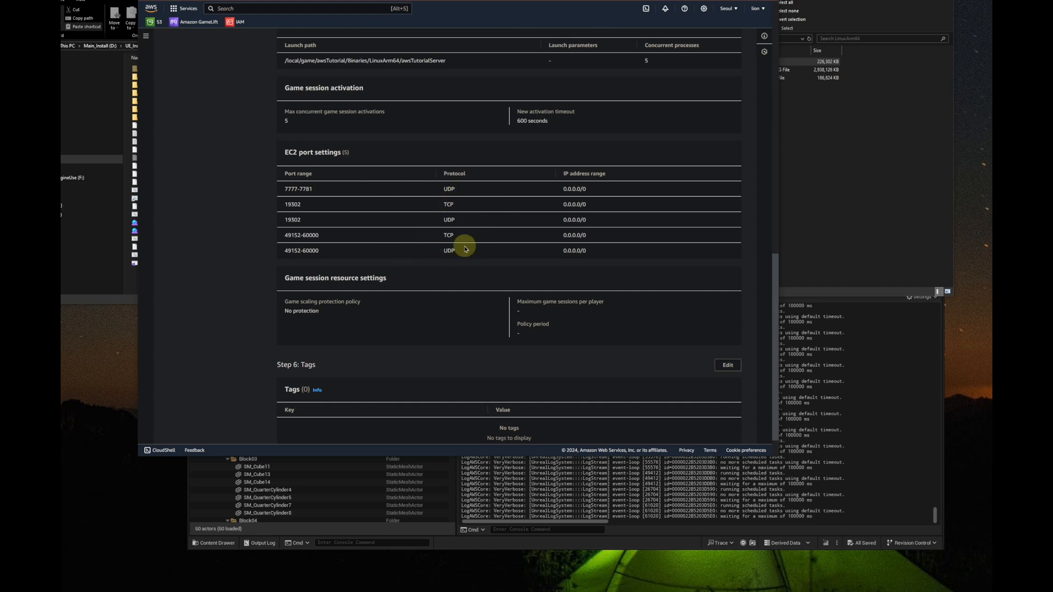
{"action": "scroll", "coordinate": [584, 159], "scroll_direction": "down", "scroll_amount": 1}
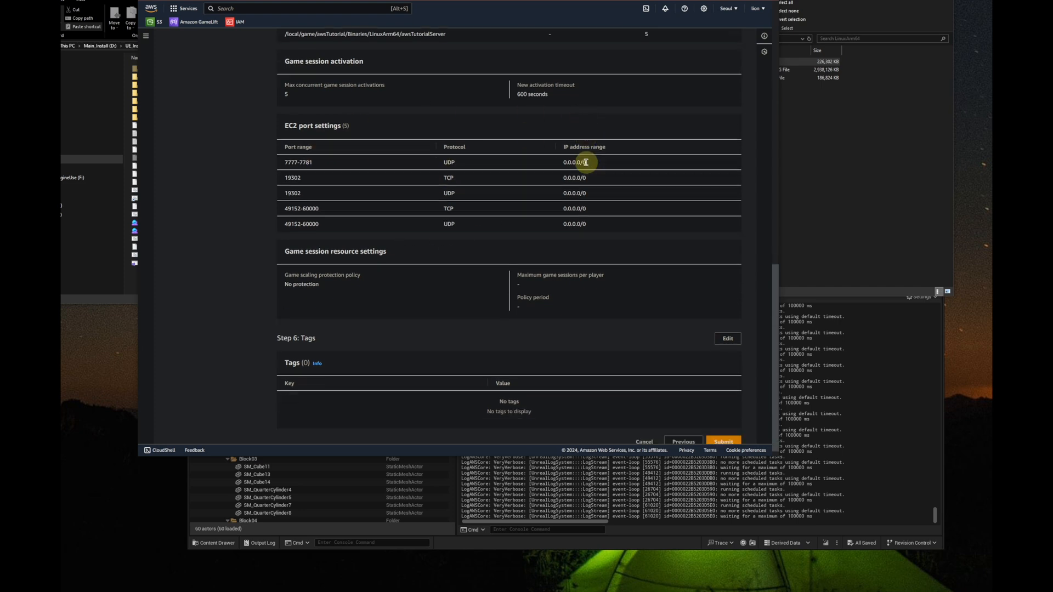
{"action": "left_click", "coordinate": [722, 431]}
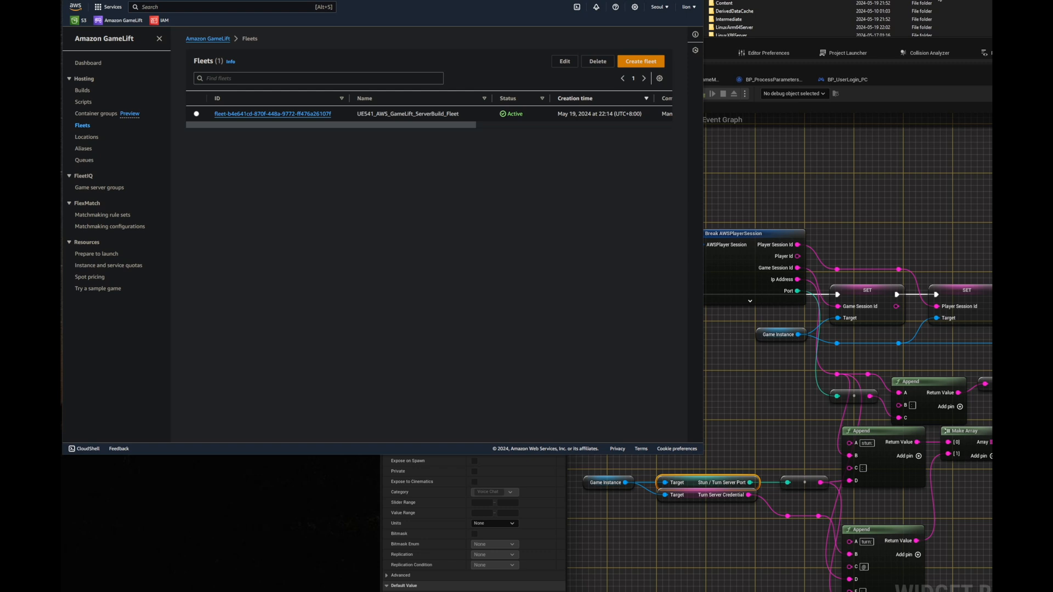
Switch the browser to the WebRTC samples Trickle ICE page
{"action": "left_click", "coordinate": [894, 12]}
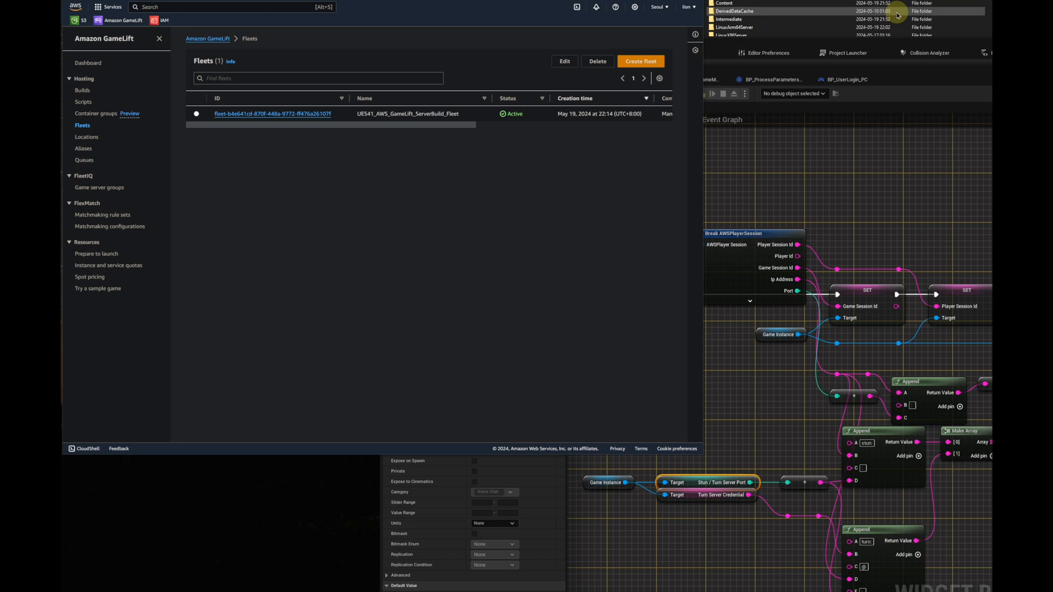
{"action": "left_click", "coordinate": [862, 4]}
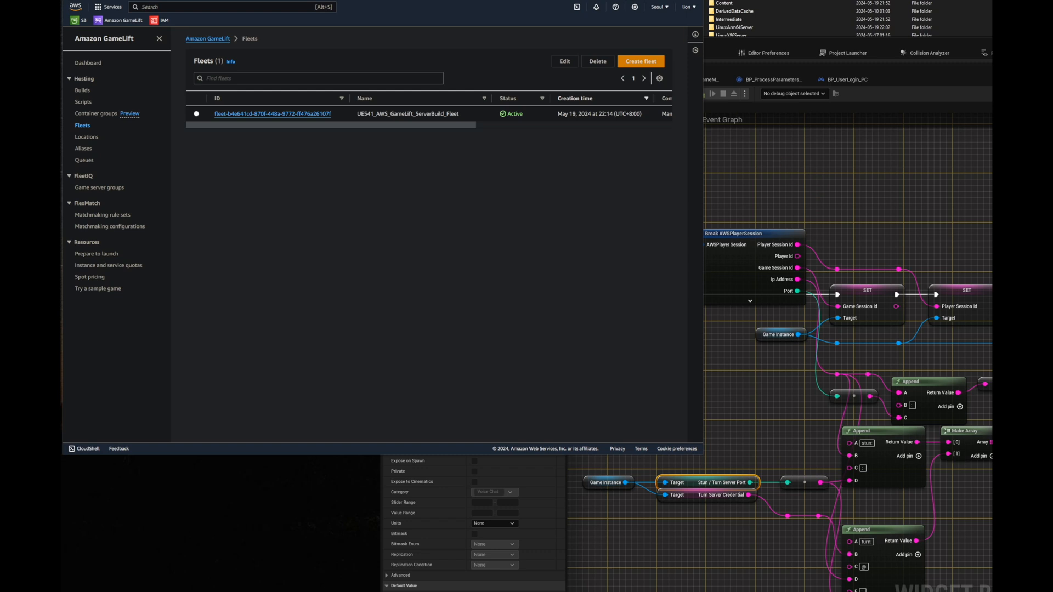
{"action": "left_click", "coordinate": [570, 1]}
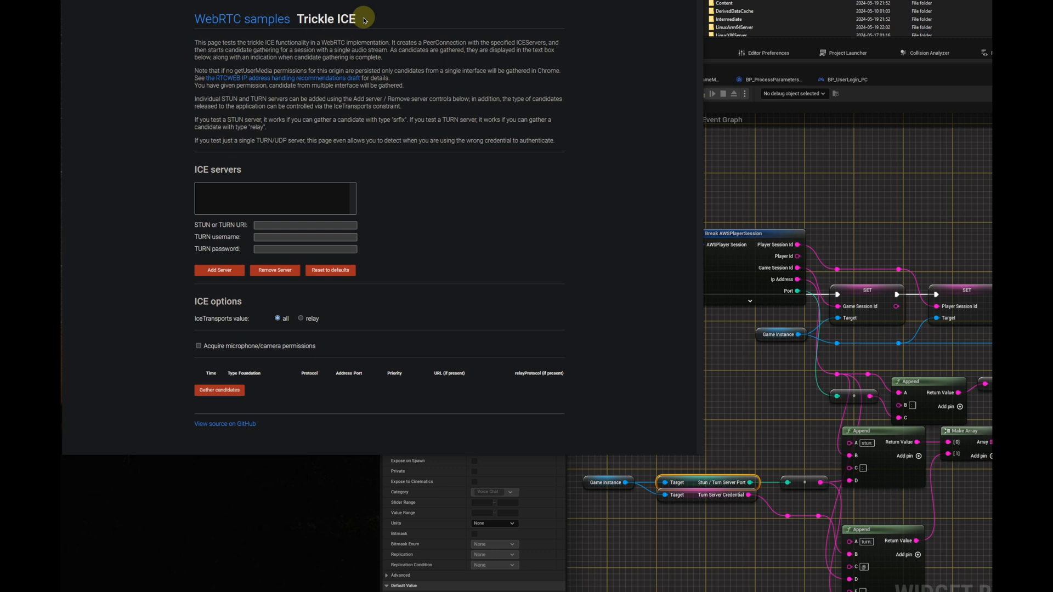
Copy the stun: prefix from the first Append node in the BP_UserLogin_UI graph into Trickle ICE's STUN or TURN URI
{"action": "left_click", "coordinate": [739, 396]}
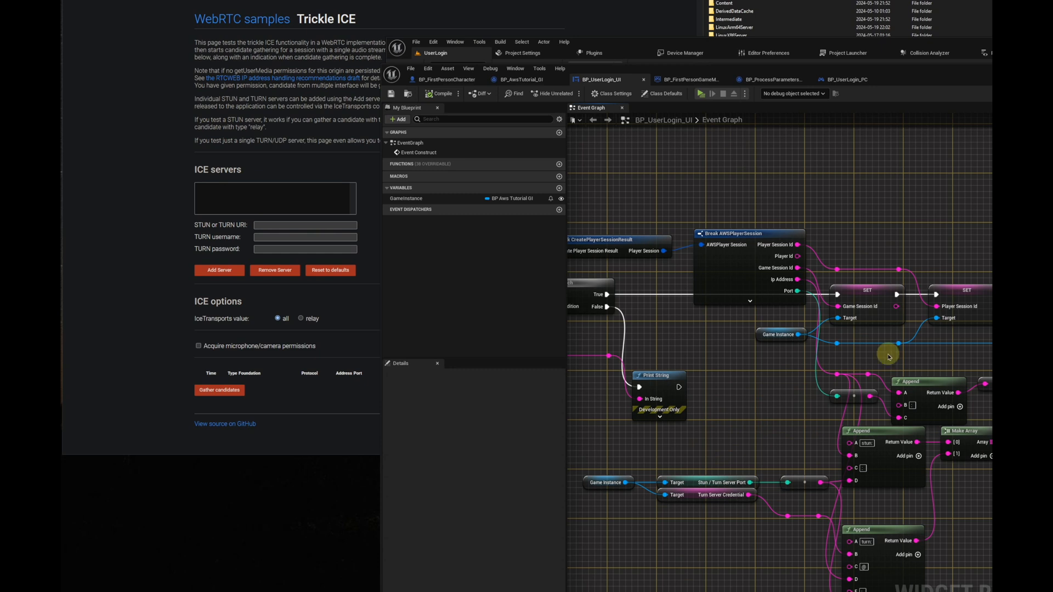
{"action": "left_click", "coordinate": [863, 442]}
{"action": "key", "text": "ctrl+c"}
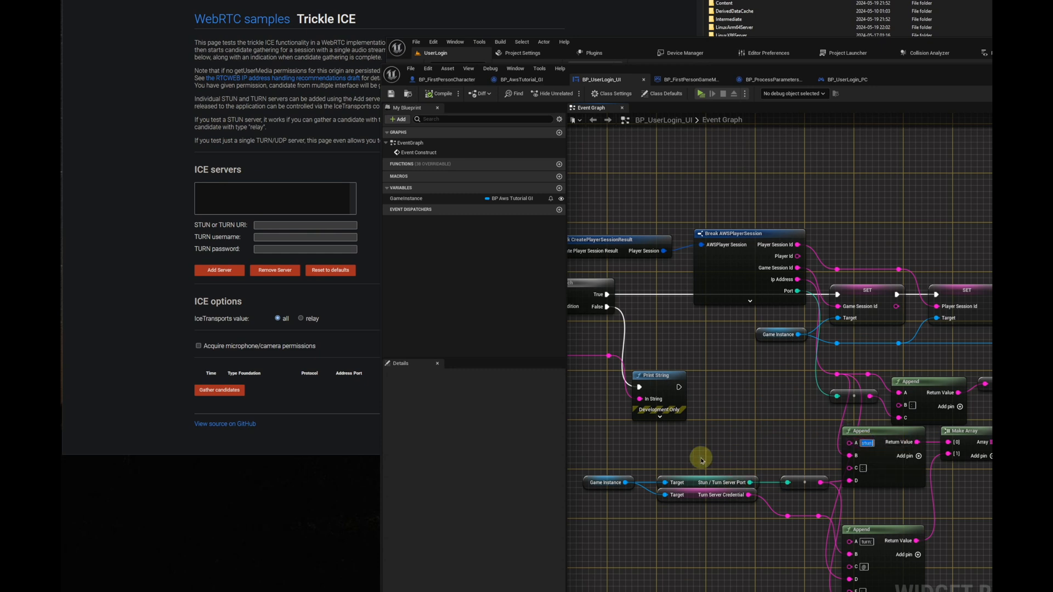
{"action": "left_click", "coordinate": [263, 225]}
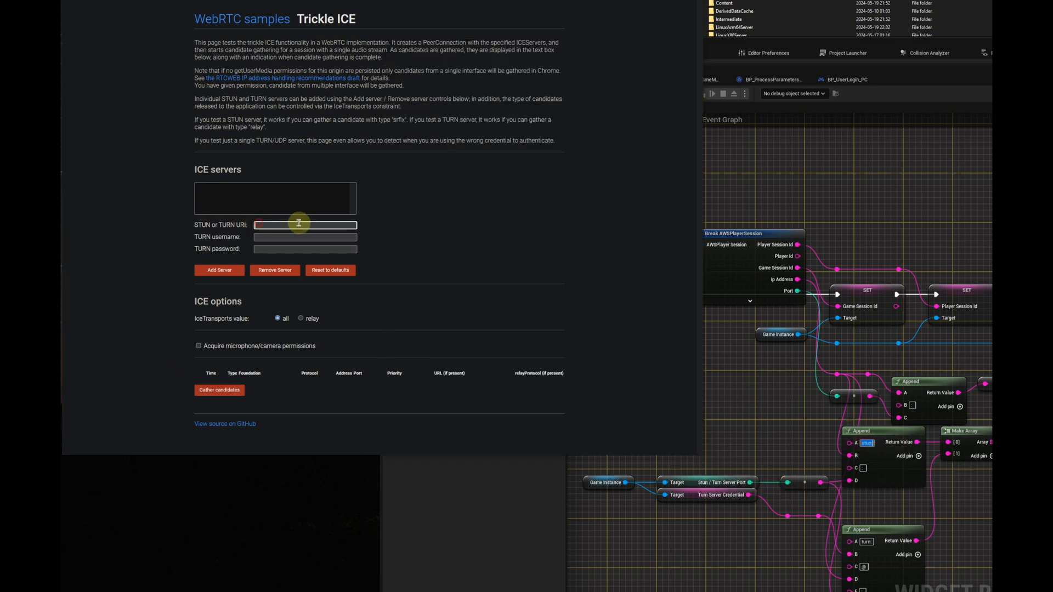
{"action": "key", "text": "ctrl+v"}
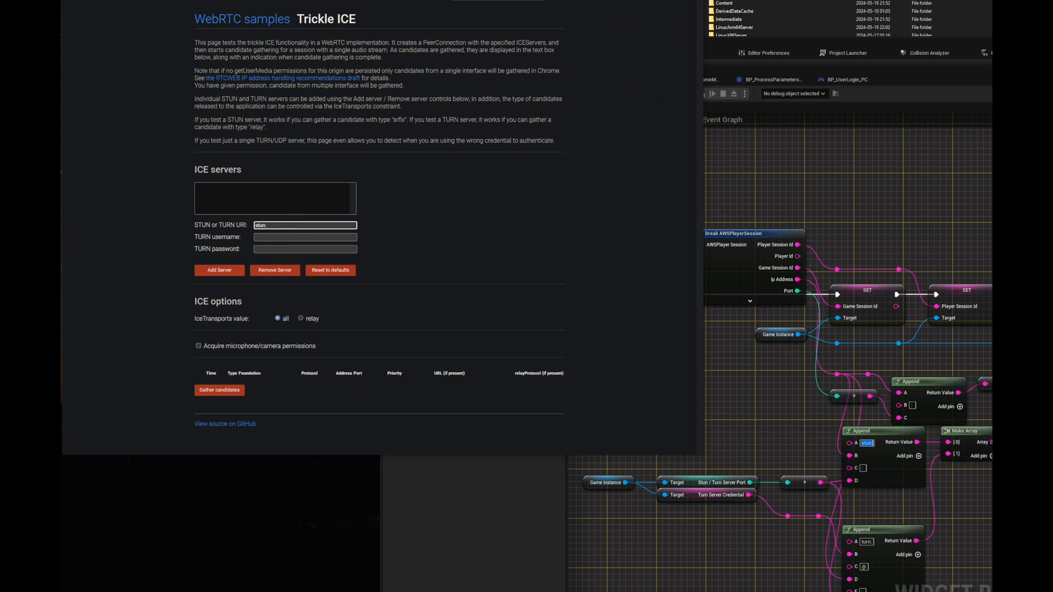
Open the active game session of UE541_AWS_GameLift_ServerBuild_Fleet in the GameLift console and copy its IP address
{"action": "left_click", "coordinate": [532, 0]}
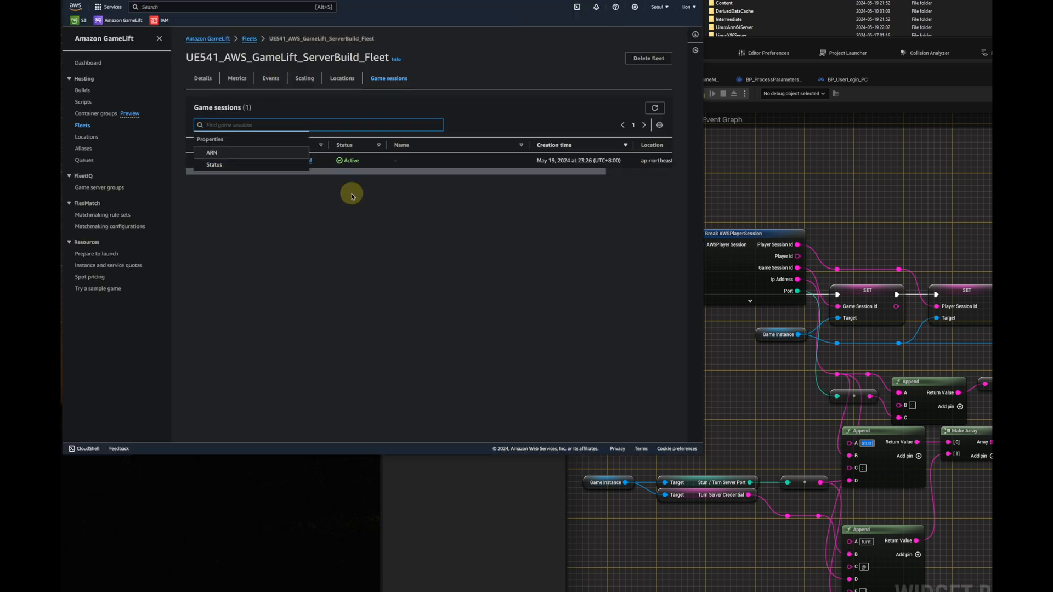
{"action": "left_click", "coordinate": [376, 231]}
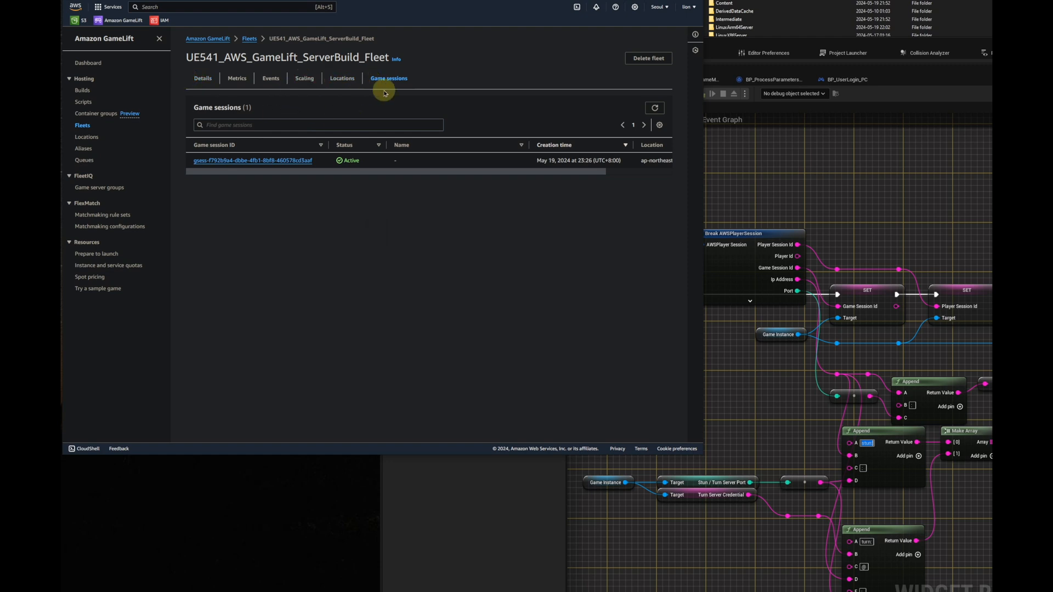
{"action": "left_click_drag", "start_coordinate": [589, 171], "coordinate": [522, 178]}
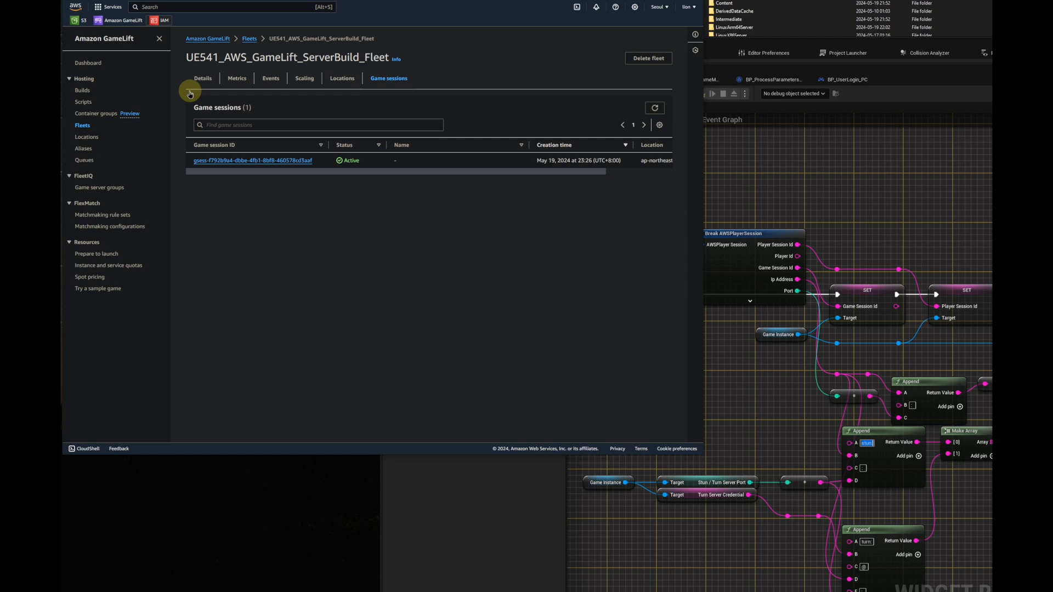
{"action": "left_click", "coordinate": [227, 161]}
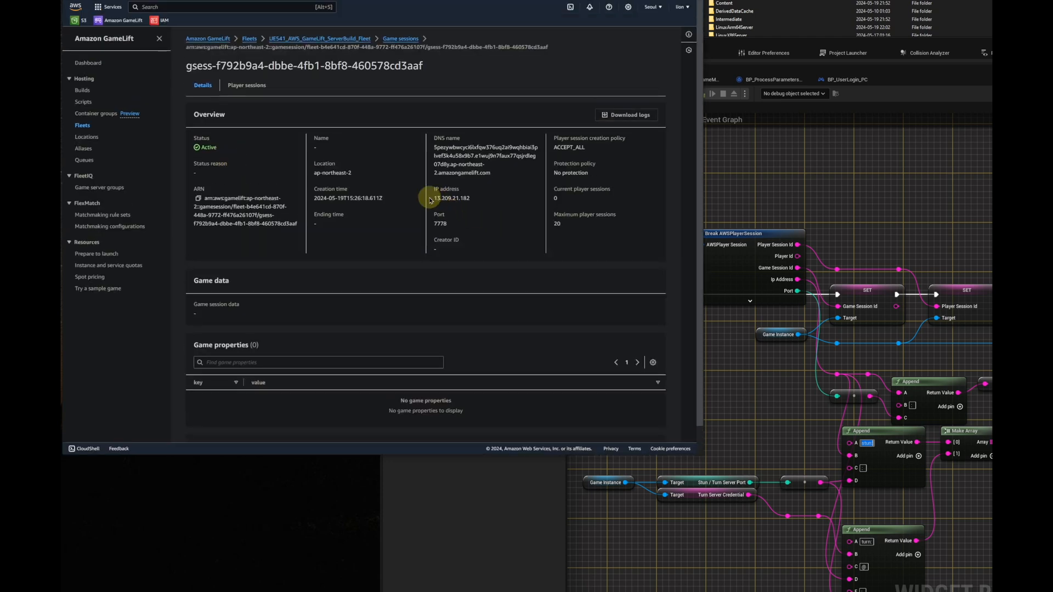
{"action": "left_click_drag", "start_coordinate": [438, 197], "coordinate": [475, 200]}
{"action": "key", "text": "ctrl+c"}
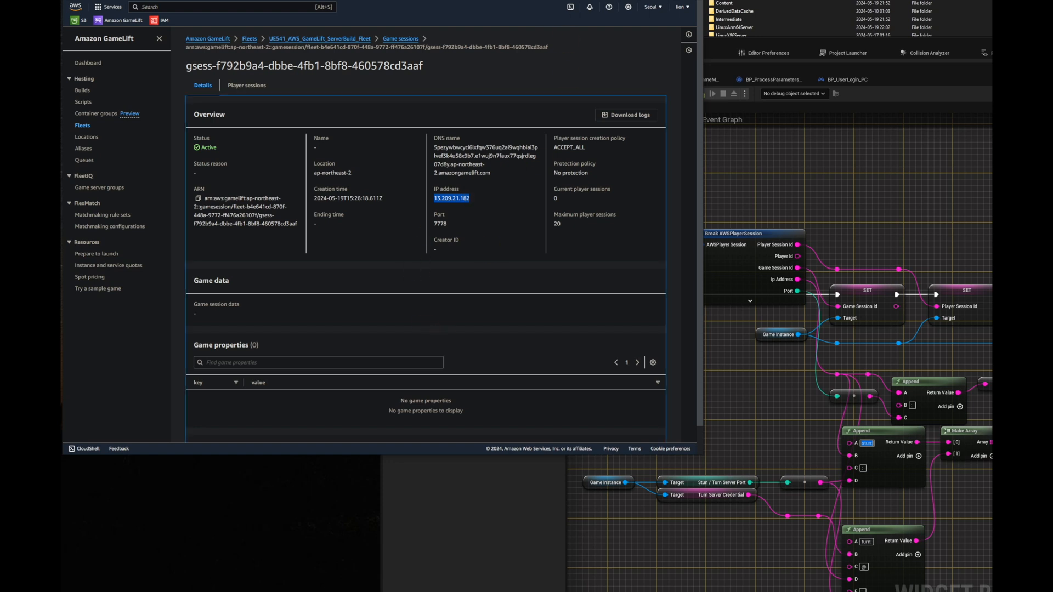
Return to Trickle ICE and append the copied address 13.209.21.182 and a colon to the STUN URI
{"action": "left_click", "coordinate": [636, 0]}
{"action": "left_click", "coordinate": [272, 226]}
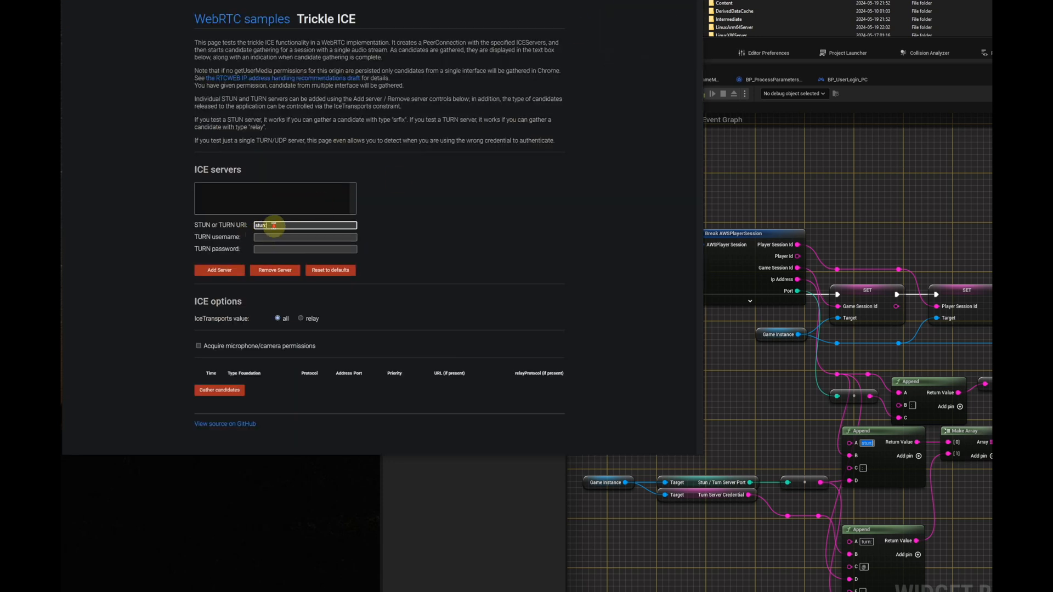
{"action": "key", "text": "ctrl+v"}
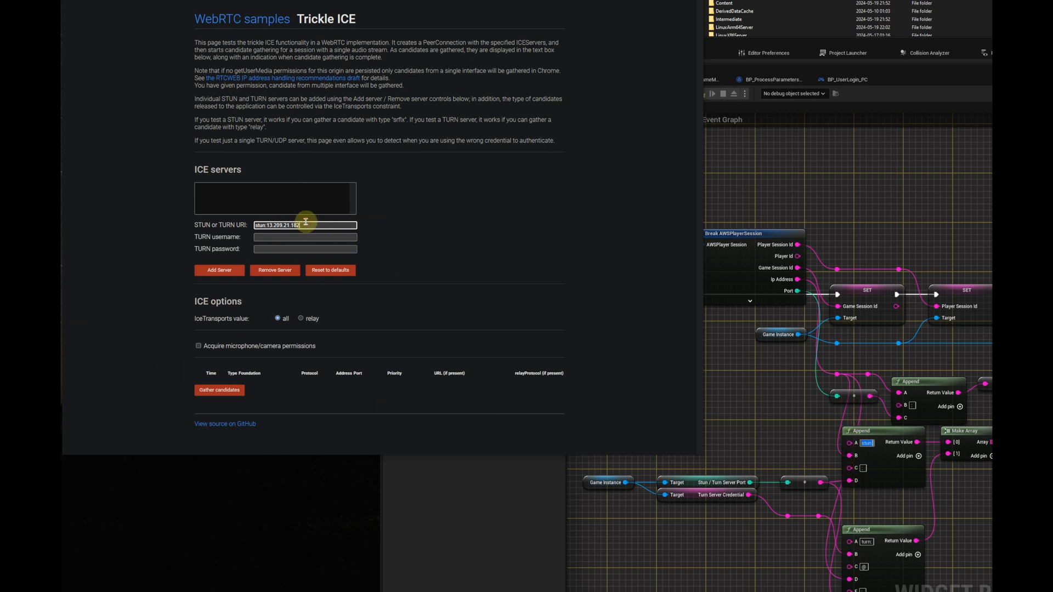
{"action": "type", "text": ":"}
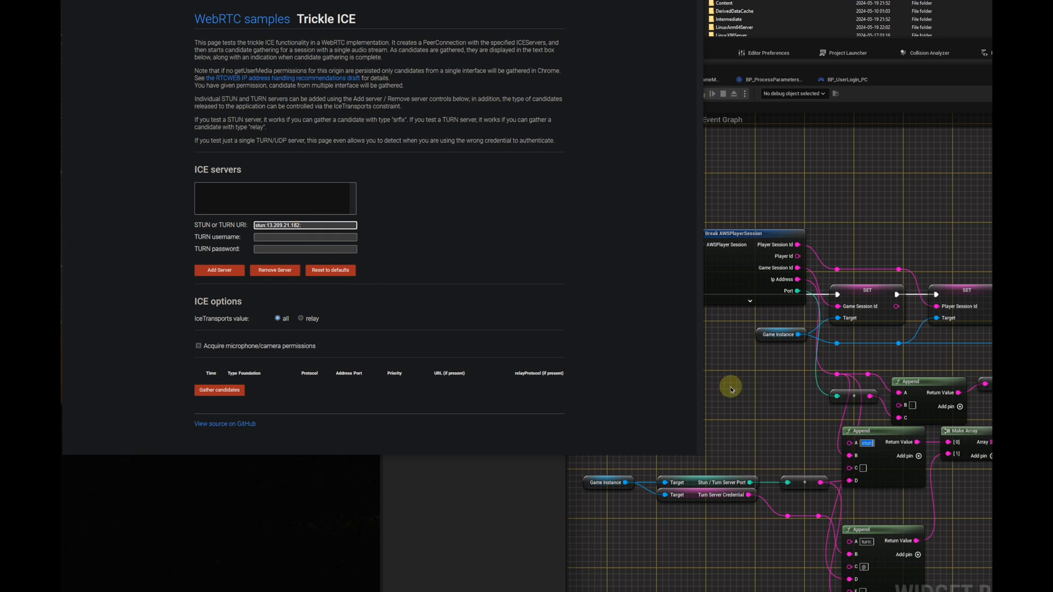
Look up the Stun / Turn Server Port variable's default value in the Blueprint and complete the STUN URI with port 19302
{"action": "left_click", "coordinate": [720, 486]}
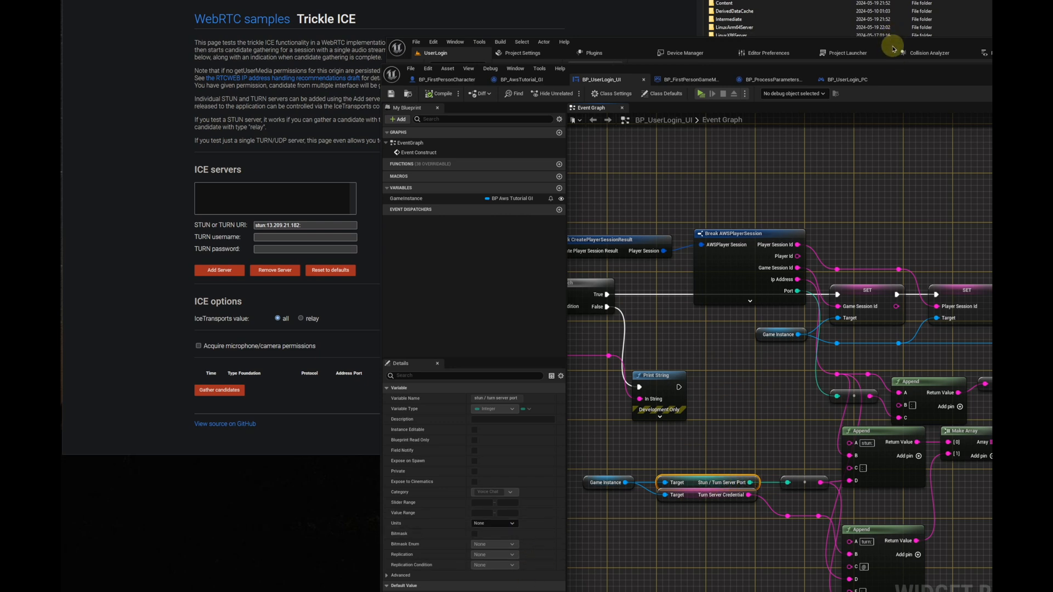
{"action": "left_click_drag", "start_coordinate": [893, 72], "coordinate": [889, 32]}
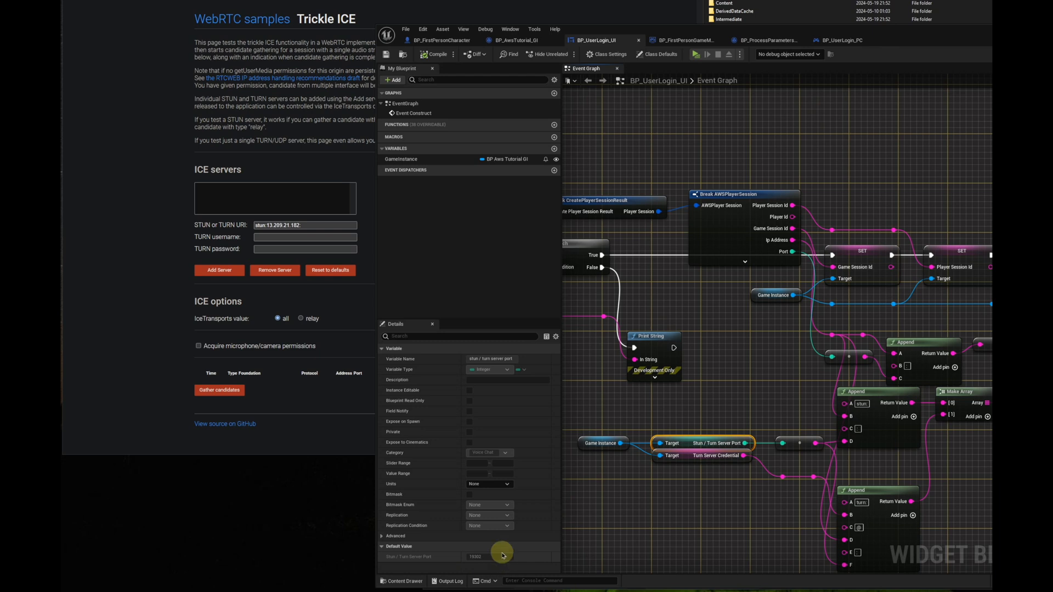
{"action": "left_click", "coordinate": [156, 330]}
{"action": "left_click", "coordinate": [319, 223]}
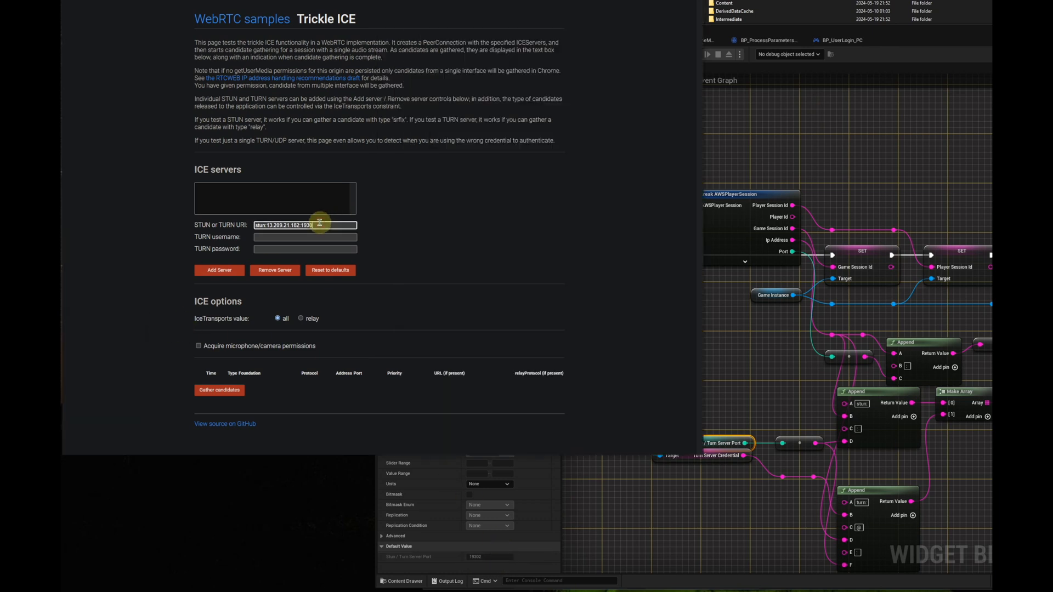
{"action": "left_click", "coordinate": [452, 236]}
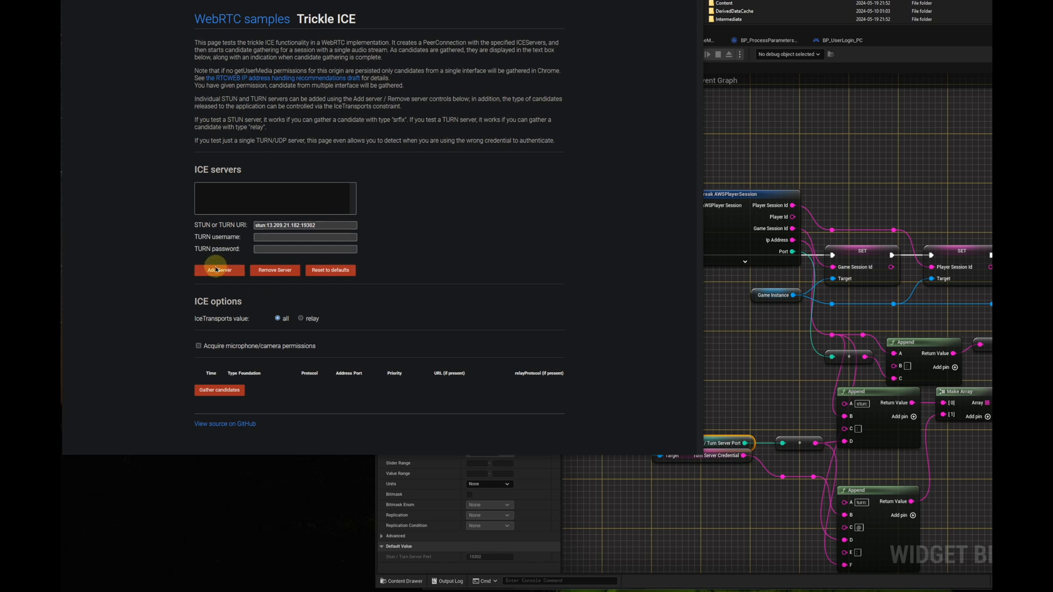
Add stun:13.209.21.182:19302 to the ICE servers and gather the candidates
{"action": "left_click", "coordinate": [230, 277]}
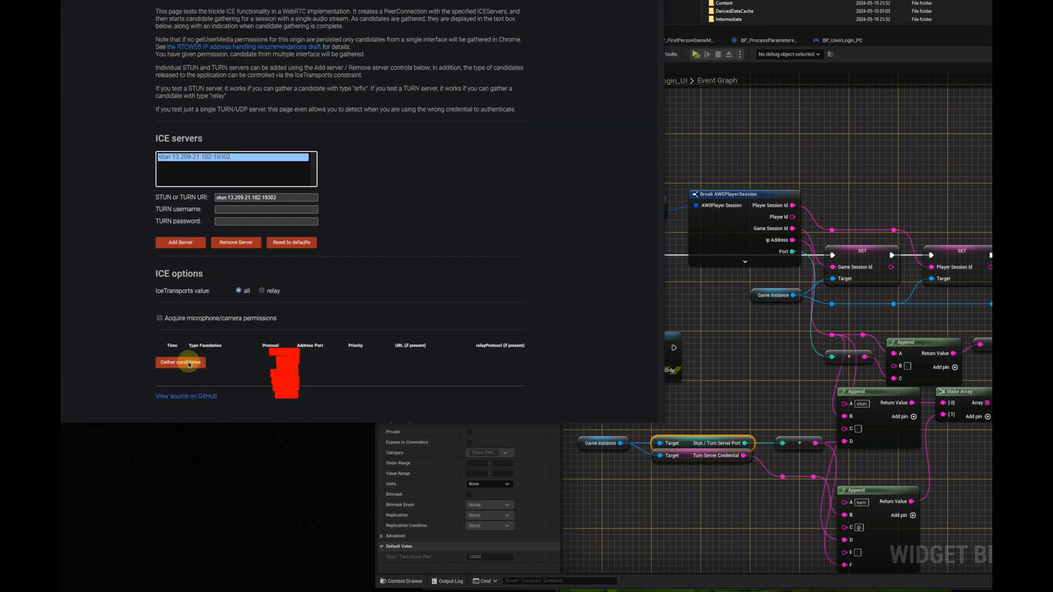
{"action": "left_click", "coordinate": [192, 362]}
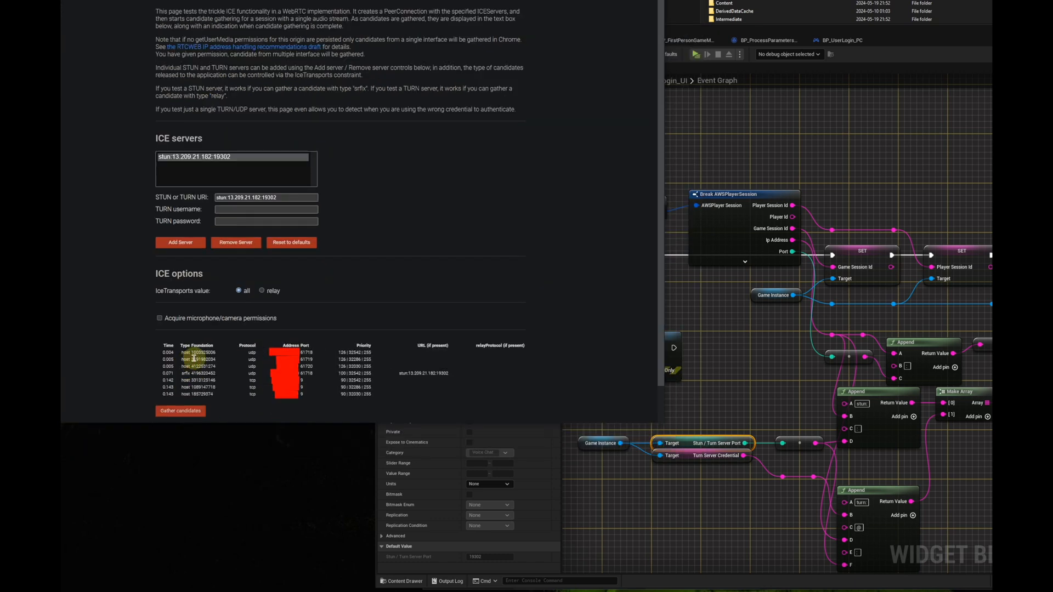
{"action": "mouse_move", "coordinate": [298, 423]}
{"action": "left_mouse_down"}
{"action": "mouse_move", "coordinate": [299, 476]}
{"action": "mouse_move", "coordinate": [299, 417]}
{"action": "left_mouse_up"}
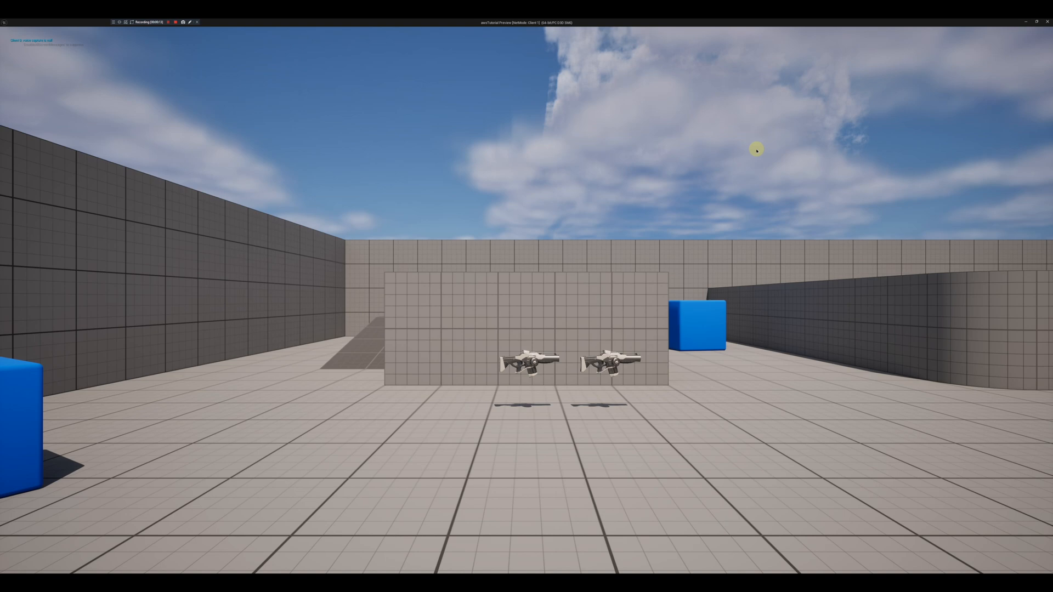
Open the voice settings in the game preview, choose Microphone (HyperX QuadCast S) as the input device, and refresh the device list
{"action": "key", "text": "Tab"}
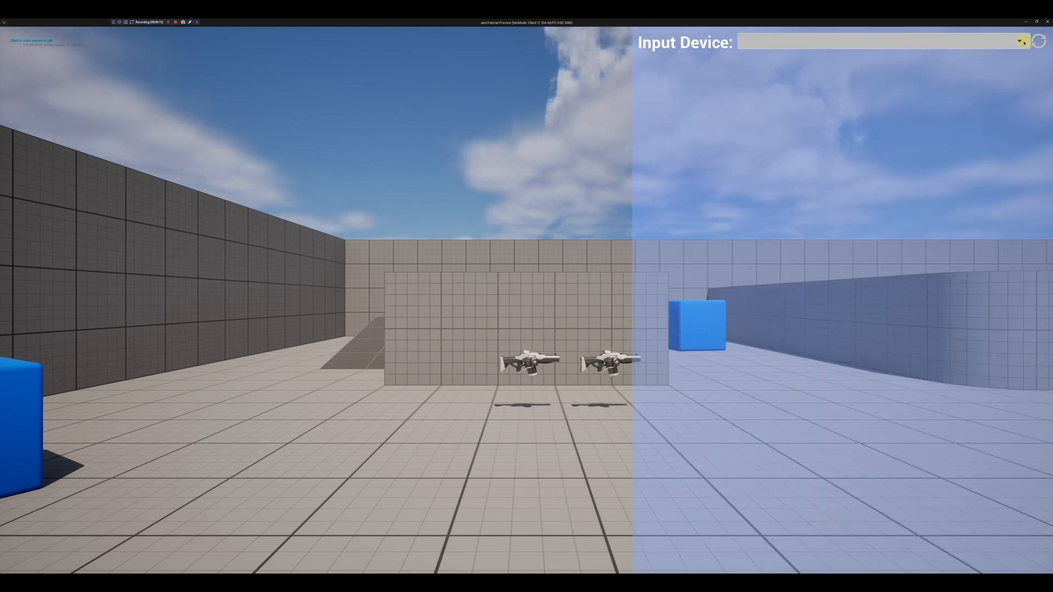
{"action": "left_click", "coordinate": [1023, 41]}
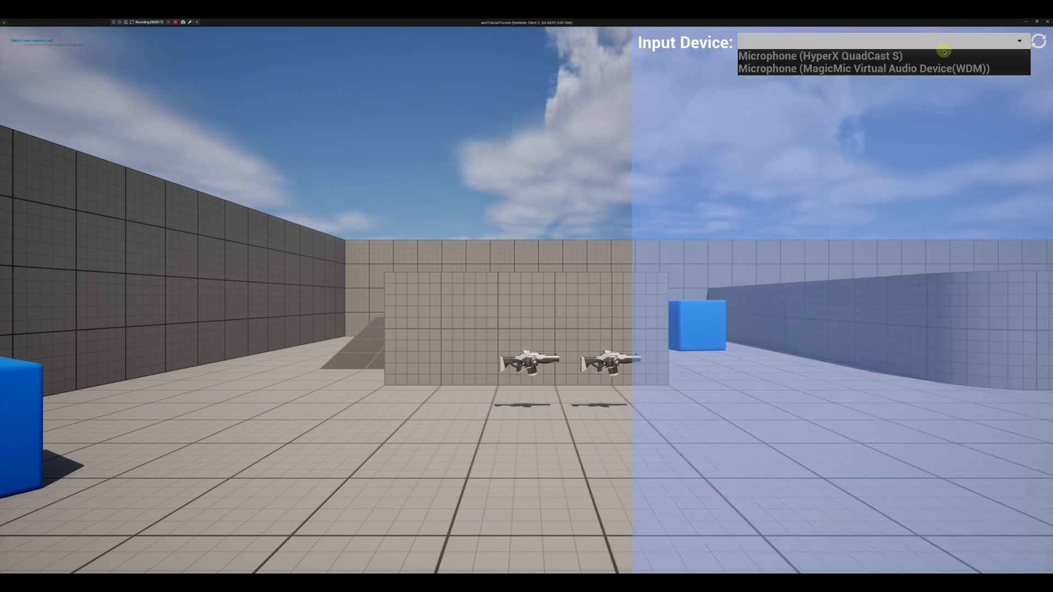
{"action": "left_click", "coordinate": [873, 56]}
{"action": "left_click", "coordinate": [904, 42]}
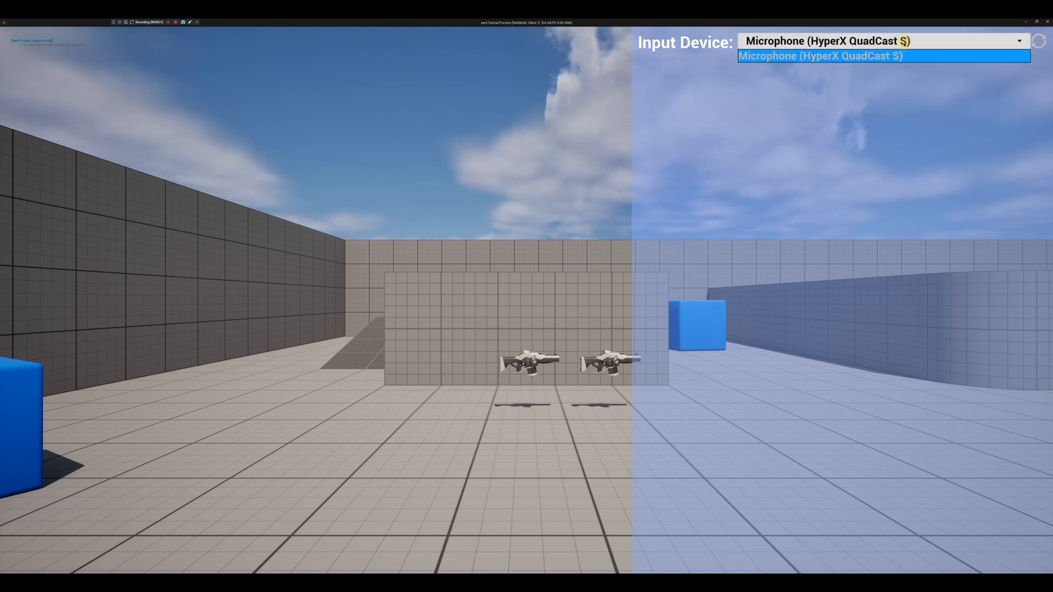
{"action": "left_click", "coordinate": [1038, 42]}
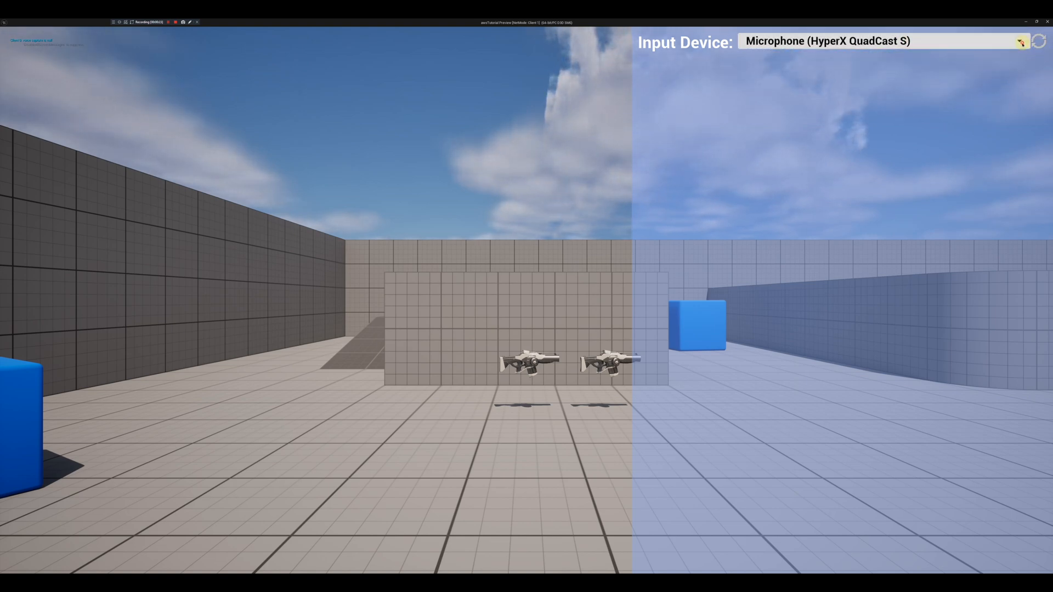
Switch the input device to Microphone (MagicMic Virtual Audio Device(WDM)) and close the voice settings
{"action": "left_click", "coordinate": [1019, 41]}
{"action": "left_click", "coordinate": [974, 68]}
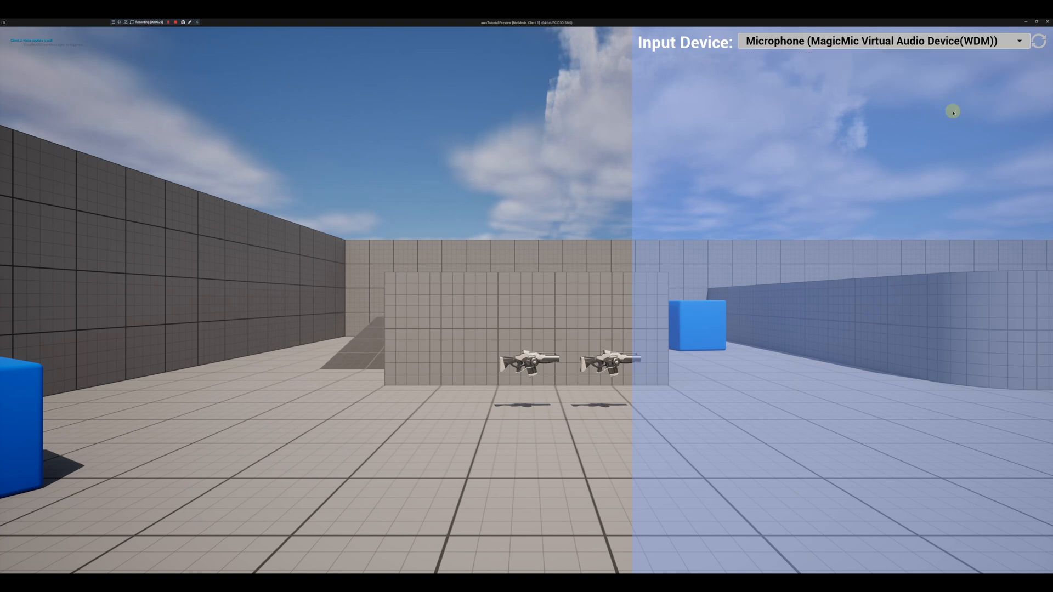
{"action": "key", "text": "Tab"}
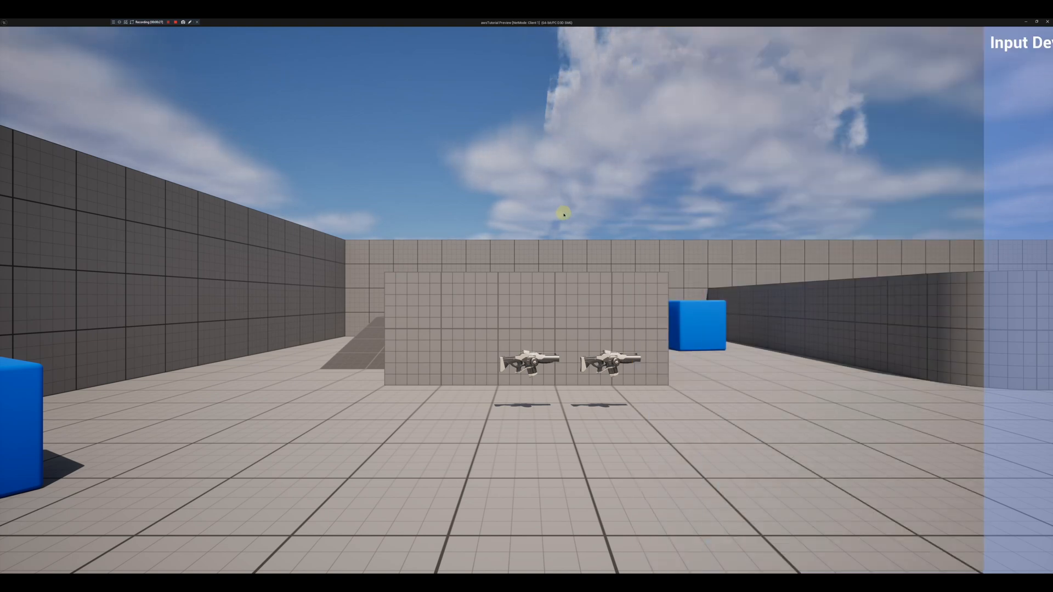